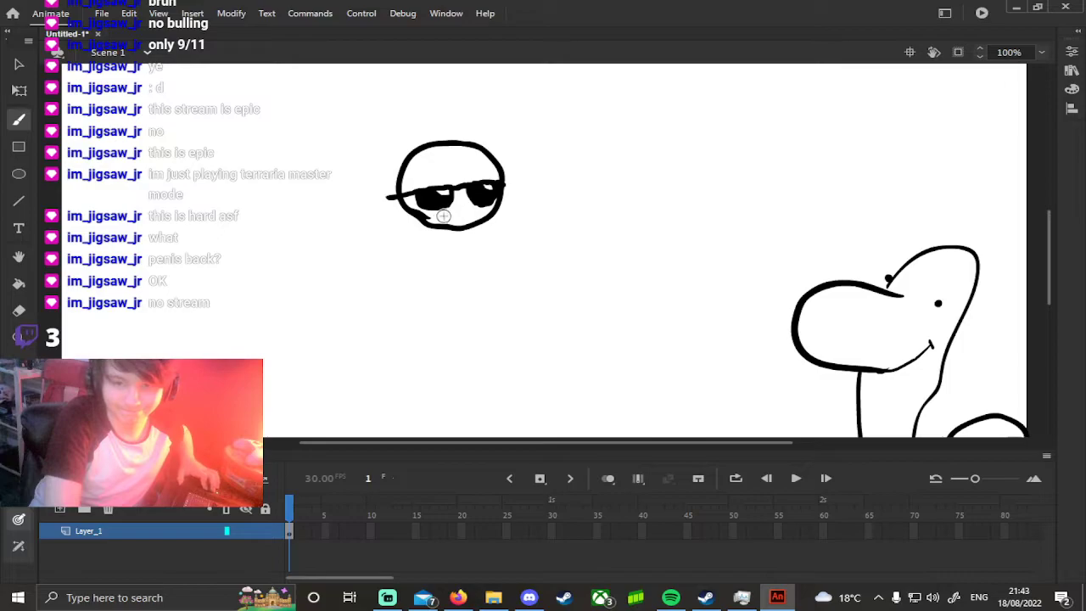
Draw a short, slanted frowning mouth line on the lower face of the character with sunglasses.
key("ctrl+z")
left_click_drag(461, 217, 467, 217)
key("ctrl+z")
left_click_drag(462, 217, 500, 222)
key("ctrl+z")
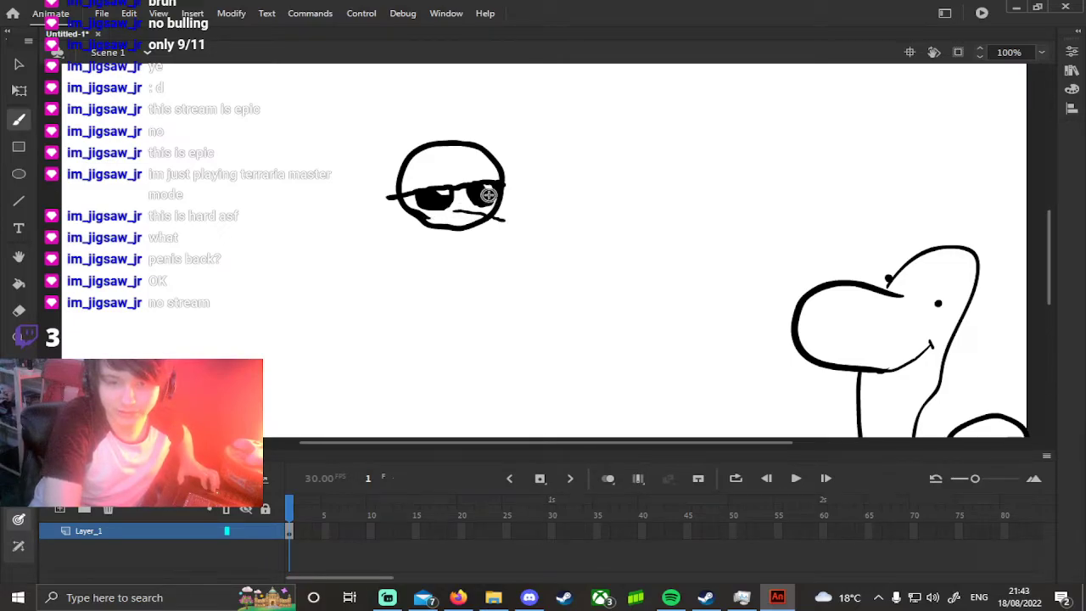
left_click_drag(479, 213, 502, 221)
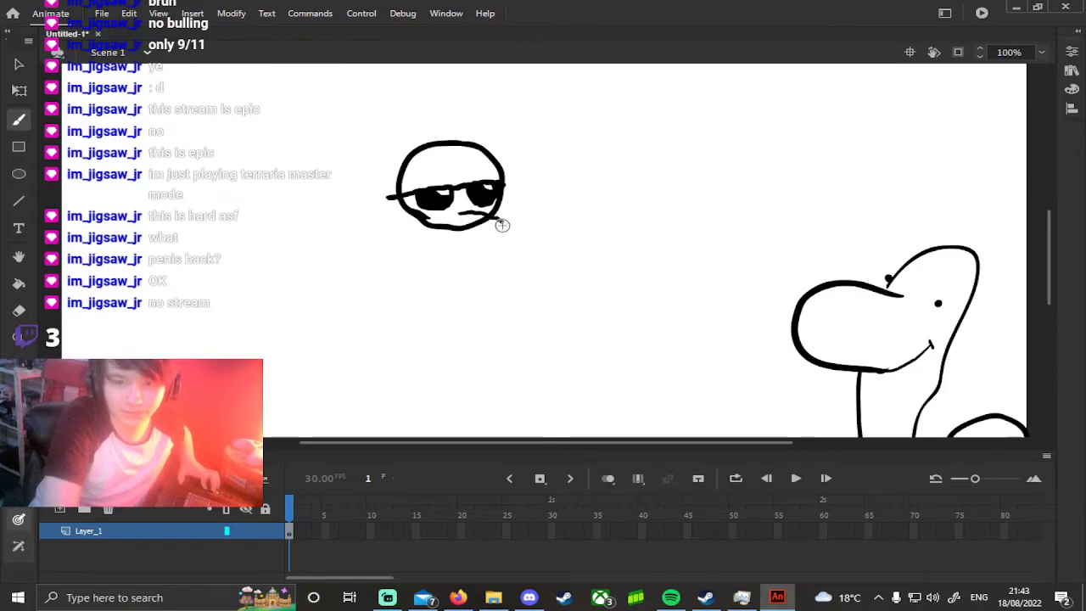
left_click_drag(501, 222, 468, 227)
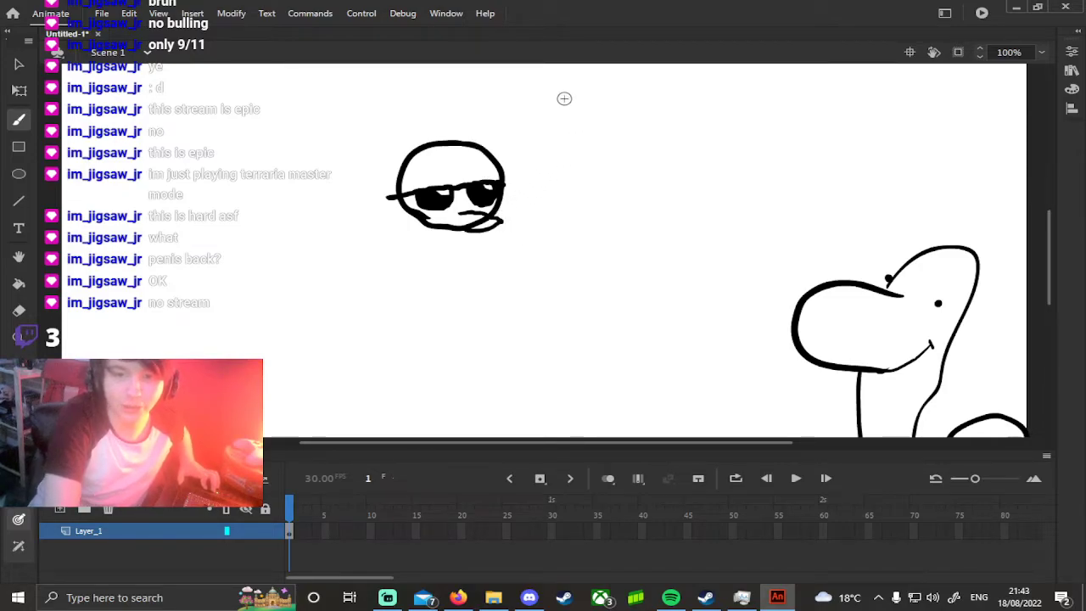
key("ctrl+z")
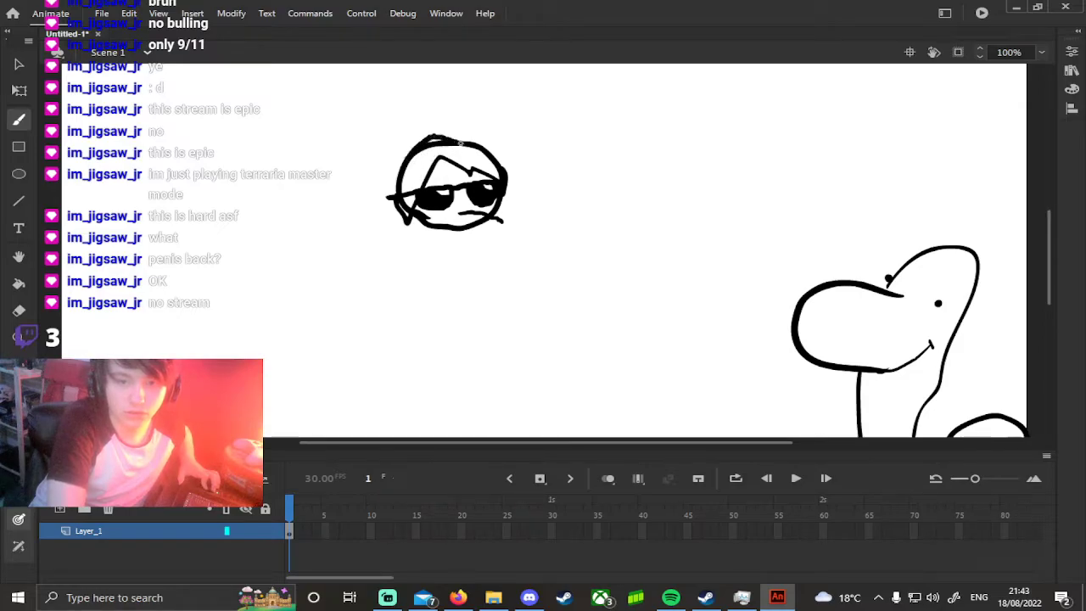
Erase the overlapping head outline under the top of the hair and draw two sloping shoulder lines below the head.
key("e")
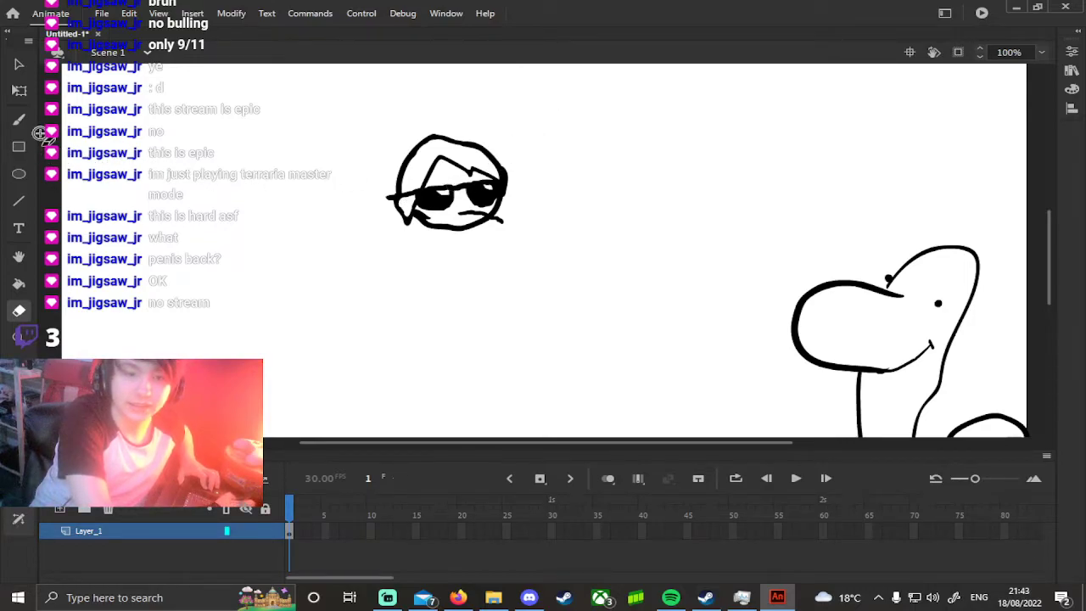
key("b")
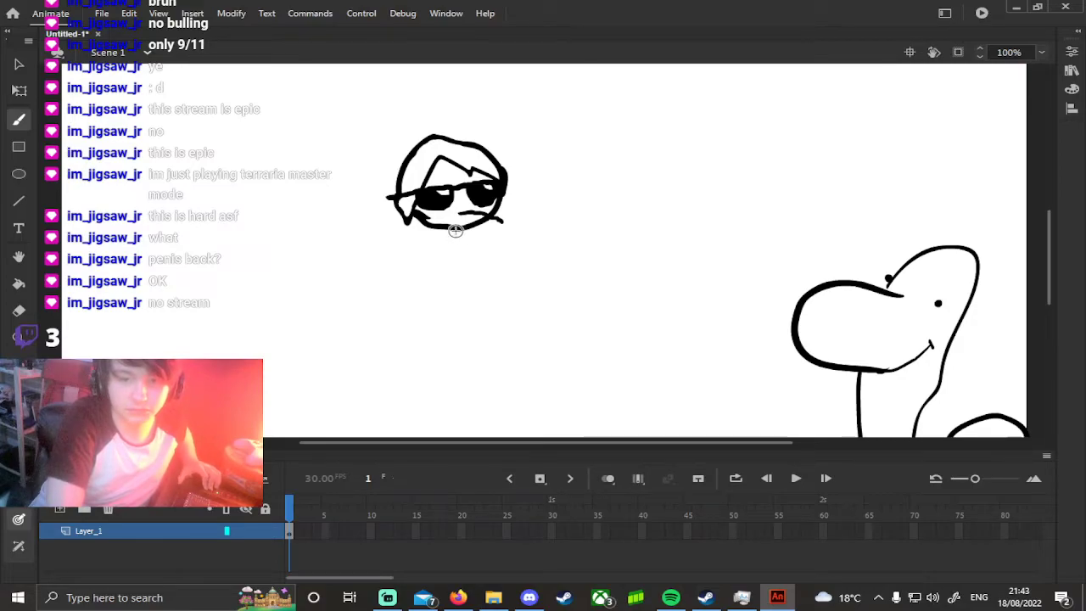
left_click_drag(464, 240, 424, 269)
left_click_drag(471, 238, 502, 253)
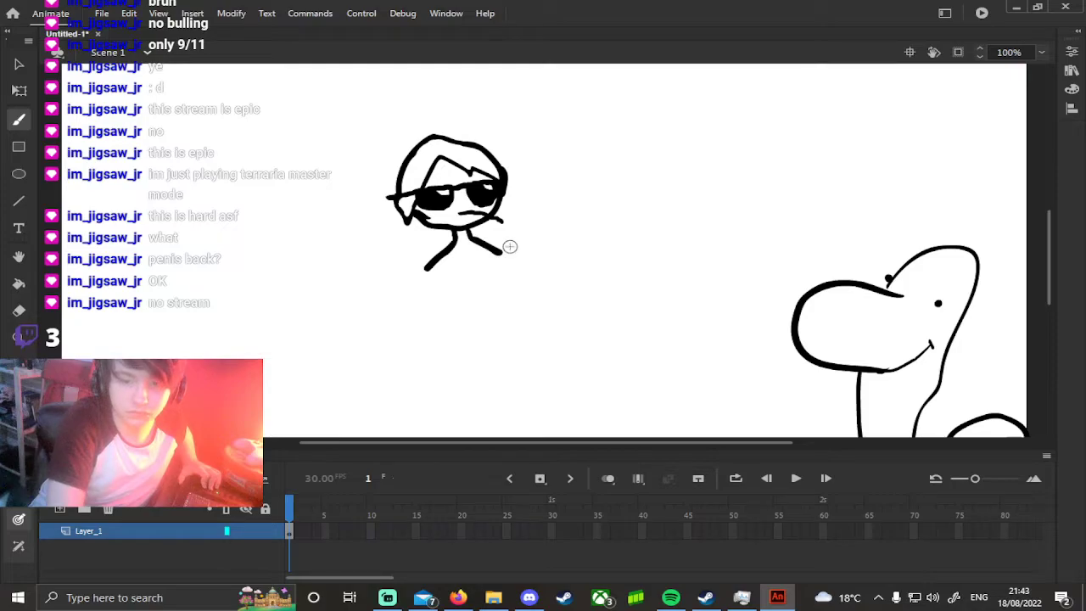
mouse_move(438, 241)
left_mouse_down()
mouse_move(470, 259)
mouse_move(485, 229)
mouse_move(479, 244)
left_mouse_up()
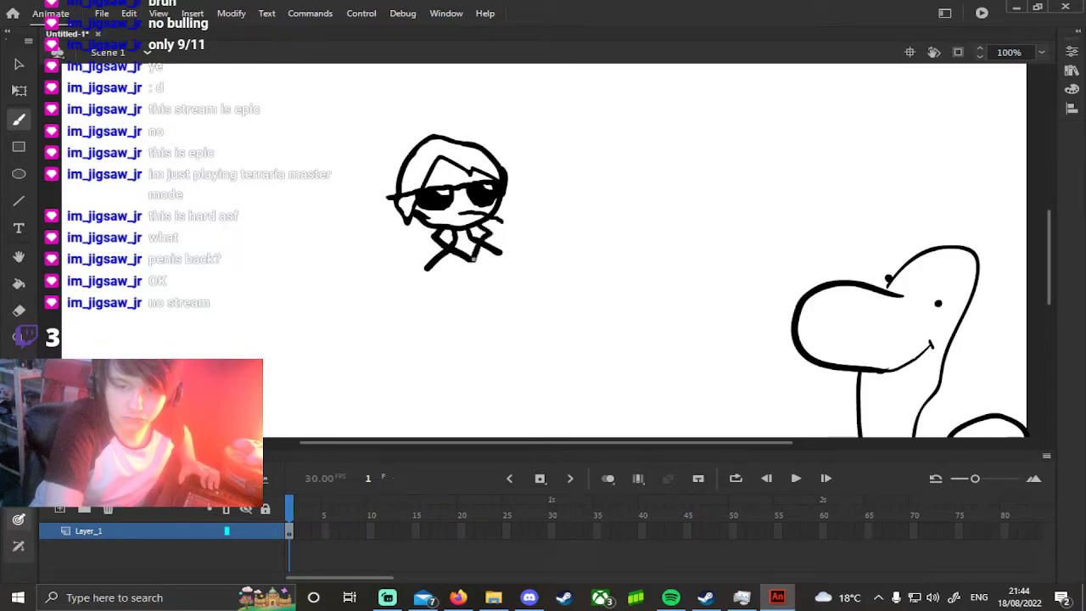
left_click_drag(474, 256, 483, 341)
key("ctrl+z")
key("ctrl+z")
key("ctrl+z")
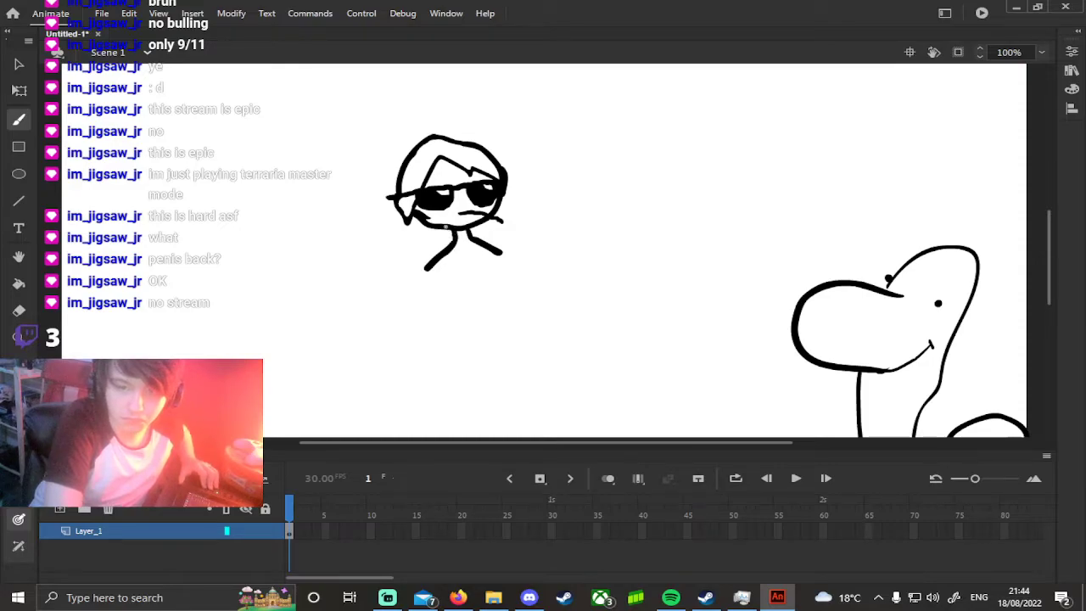
Draw the sunglasses character's pointed collar, long open jacket front and outer torso lines.
left_click_drag(456, 247, 475, 321)
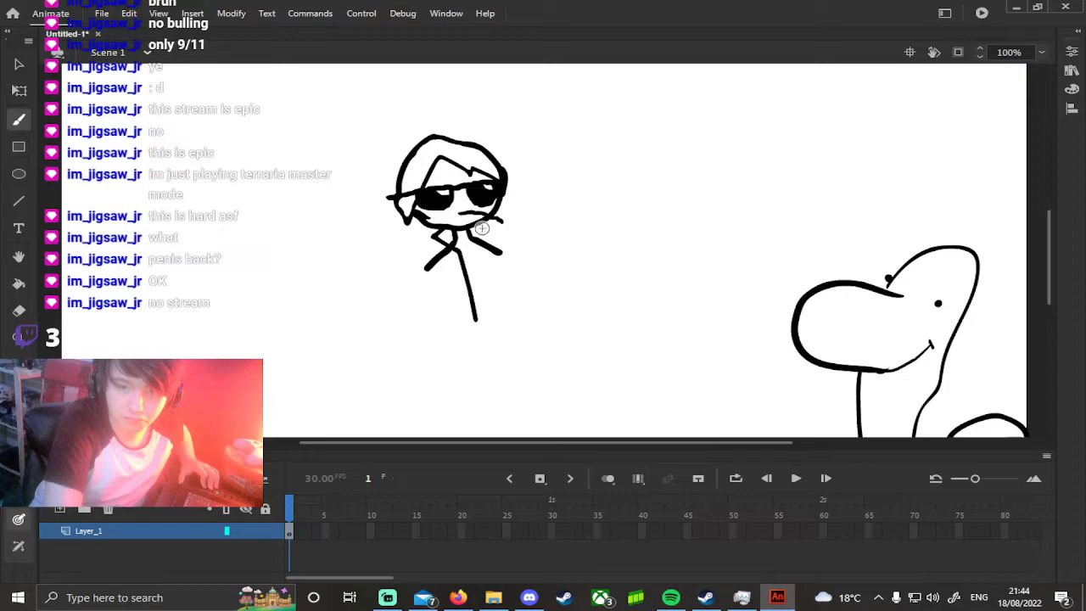
left_click_drag(477, 253, 491, 314)
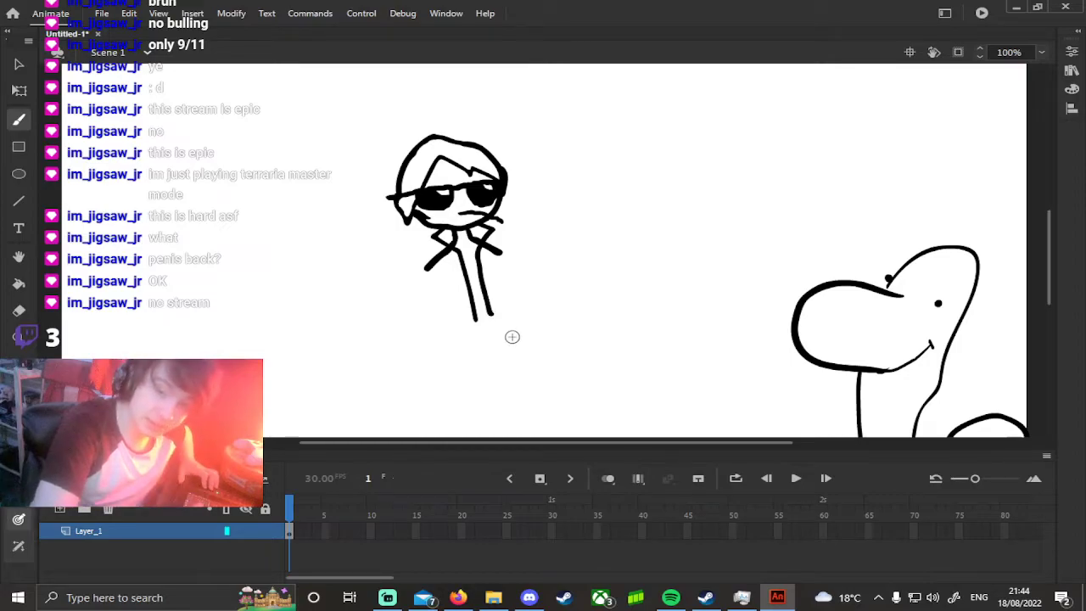
mouse_move(432, 283)
left_mouse_down()
mouse_move(451, 341)
mouse_move(443, 380)
left_mouse_up()
left_click_drag(476, 319, 490, 380)
left_click_drag(490, 313, 507, 364)
key("ctrl+z")
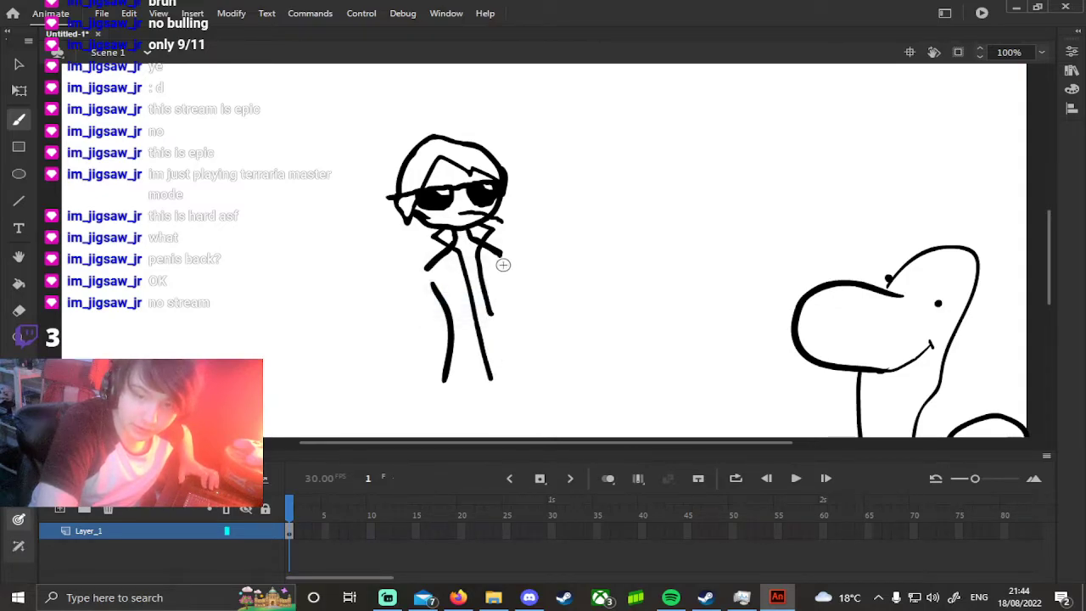
left_click_drag(501, 269, 529, 374)
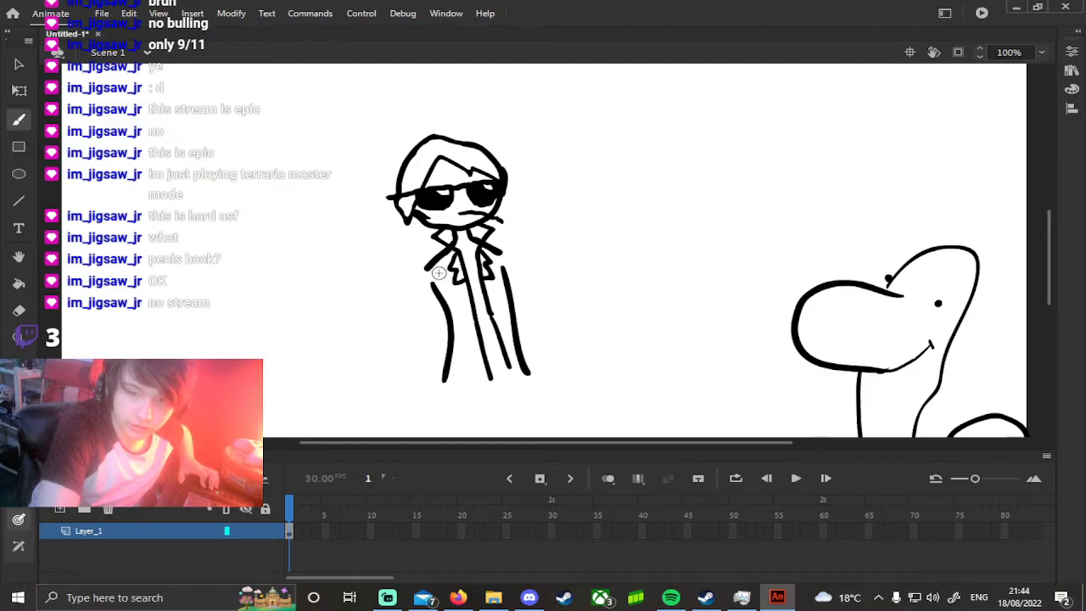
Draw the sunglasses character's bent arm reaching across the torso, ending in a squared sleeve cuff.
left_click_drag(426, 268, 402, 303)
key("ctrl+z")
mouse_move(426, 268)
left_mouse_down()
mouse_move(414, 337)
mouse_move(430, 344)
mouse_move(541, 316)
left_mouse_up()
mouse_move(472, 313)
left_mouse_down()
mouse_move(524, 295)
mouse_move(538, 319)
left_mouse_up()
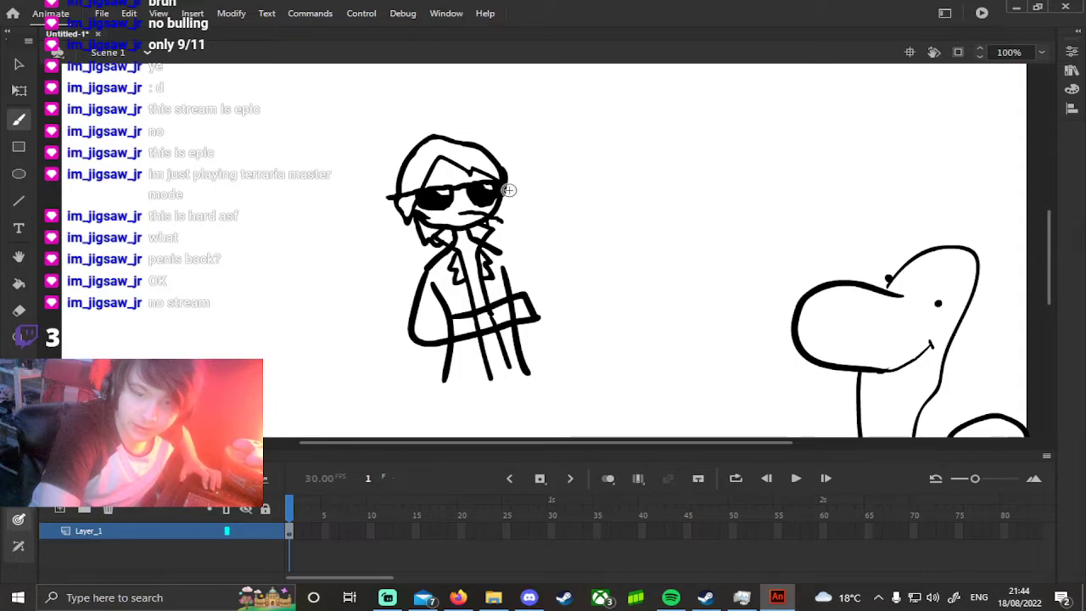
left_click_drag(521, 301, 542, 290)
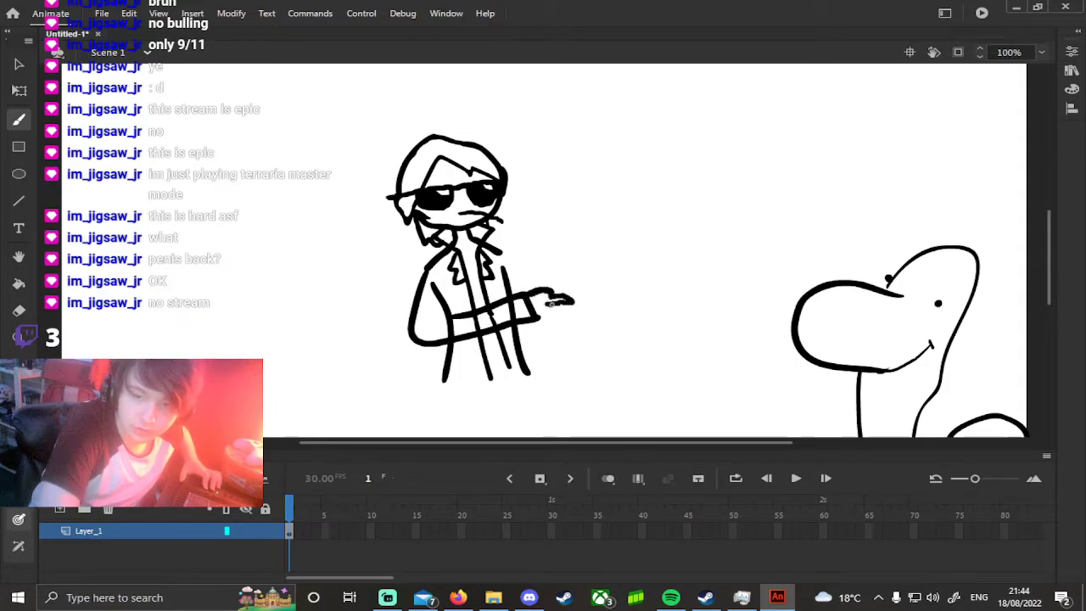
key("ctrl+z")
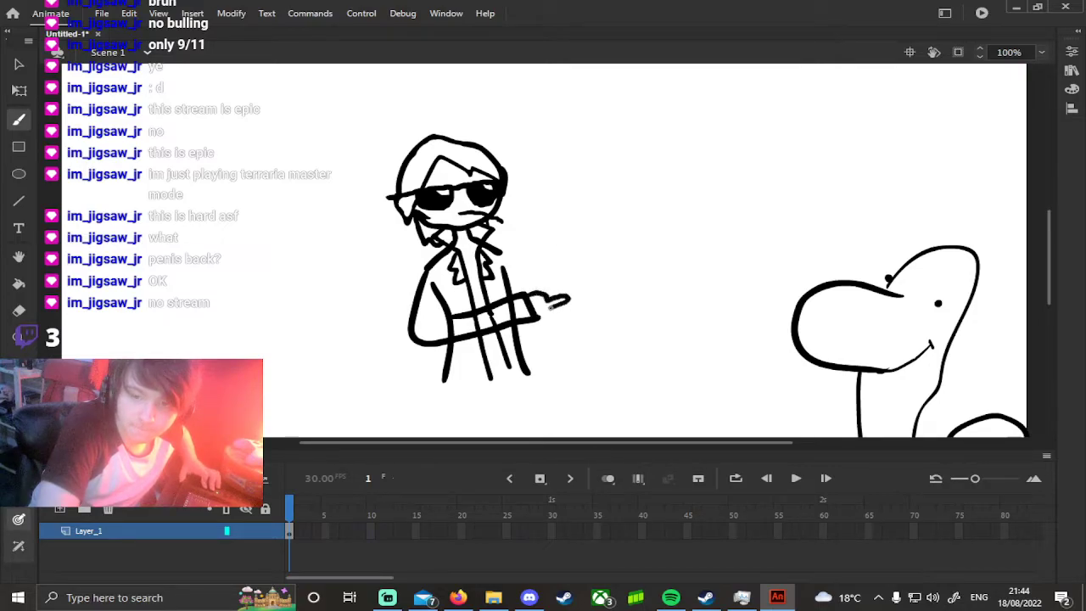
left_click_drag(547, 312, 537, 317)
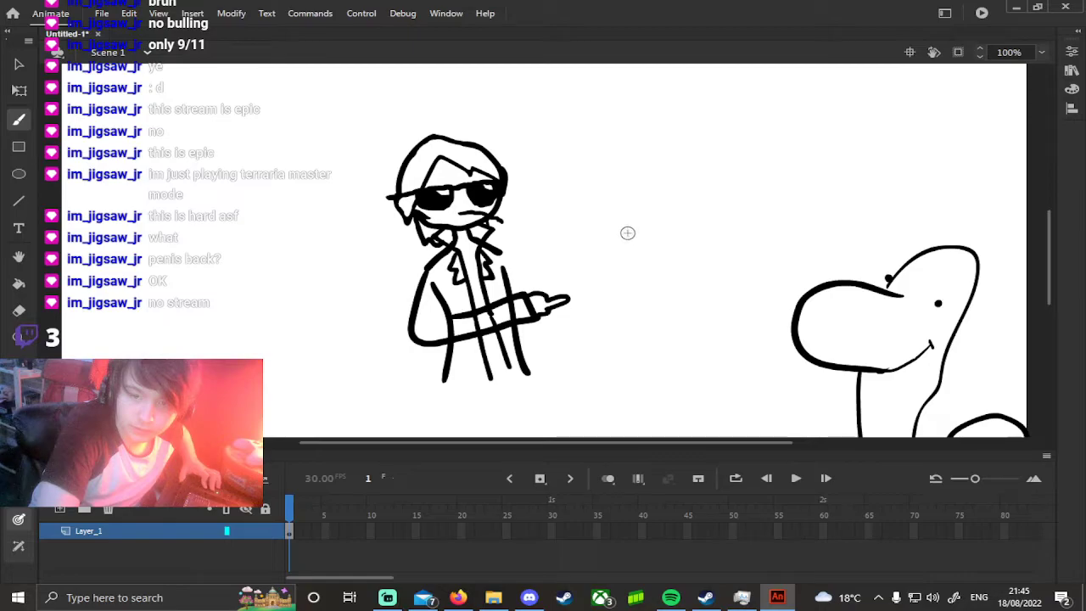
key("ctrl+z")
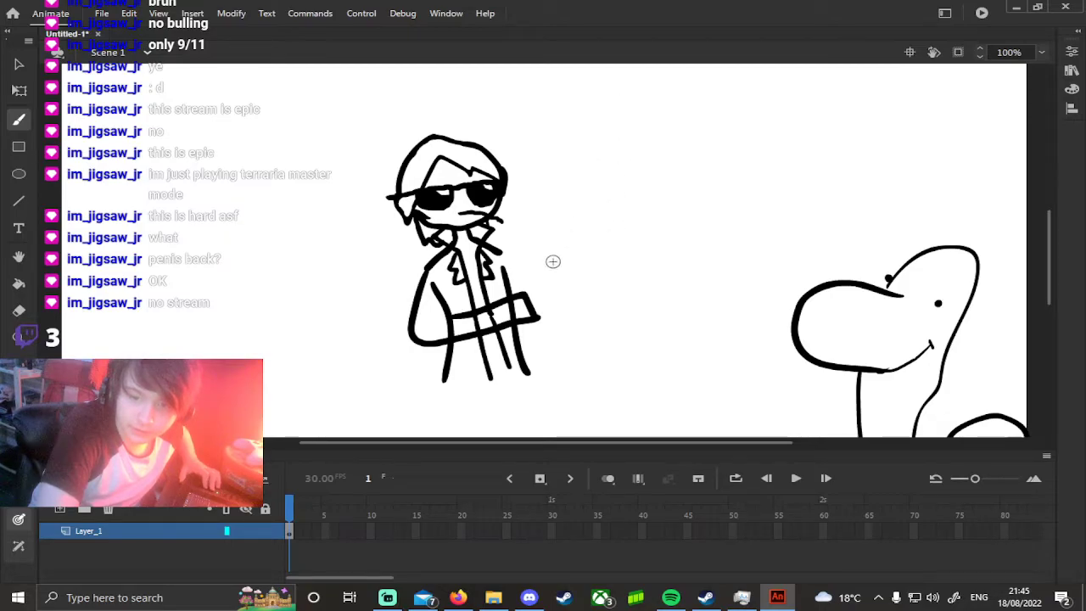
Draw a hand gripping a small upright rectangular object at the cuff and erase the jacket lines crossing the forearm.
mouse_move(556, 298)
left_mouse_down()
mouse_move(540, 320)
mouse_move(538, 289)
mouse_move(521, 270)
mouse_move(550, 292)
mouse_move(559, 325)
mouse_move(544, 328)
mouse_move(542, 287)
left_mouse_up()
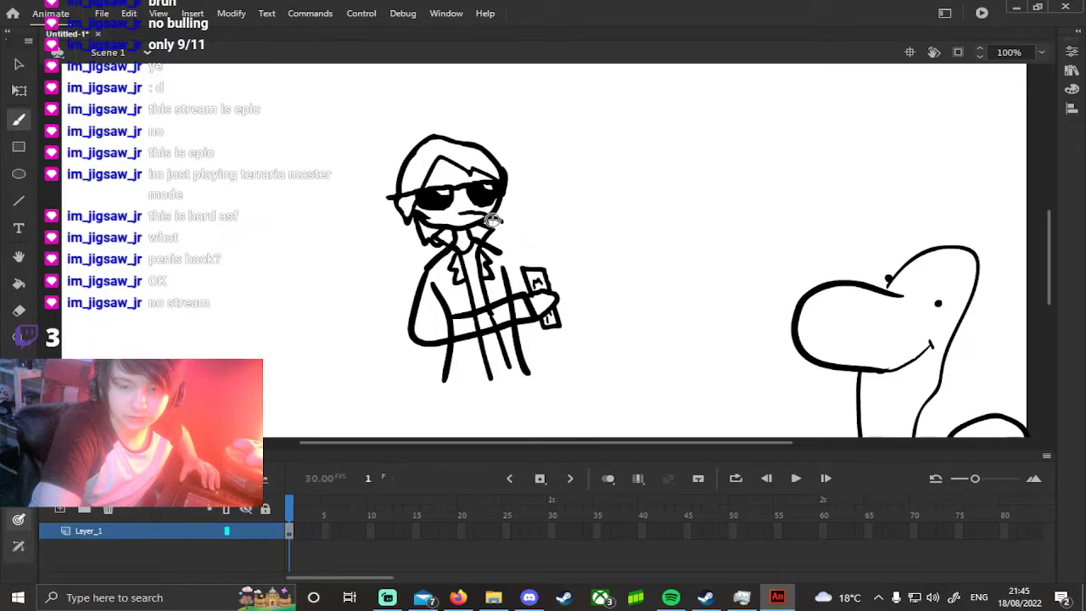
key("e")
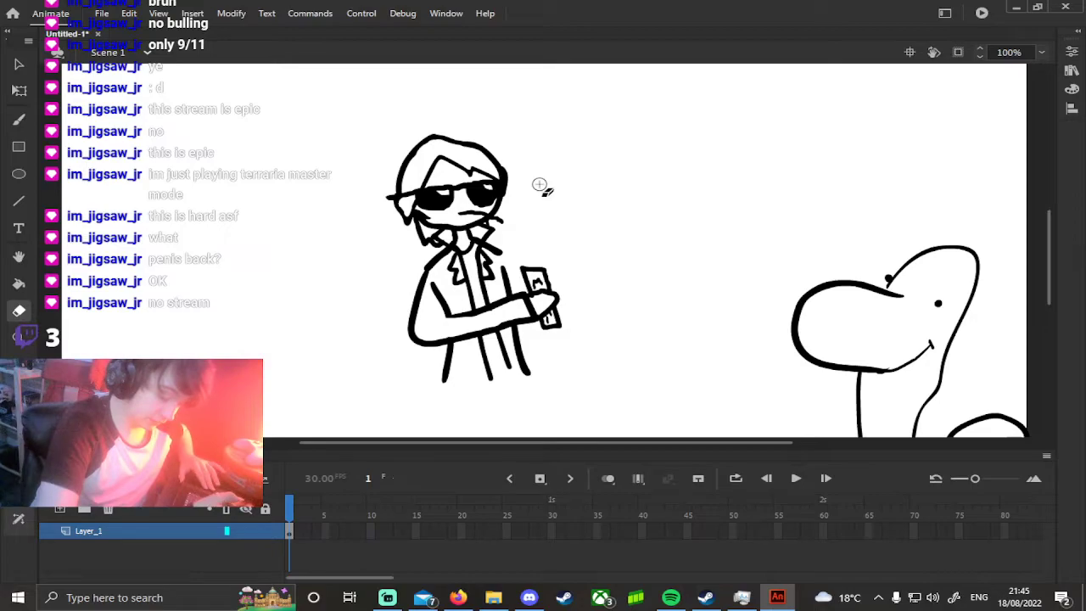
key("b")
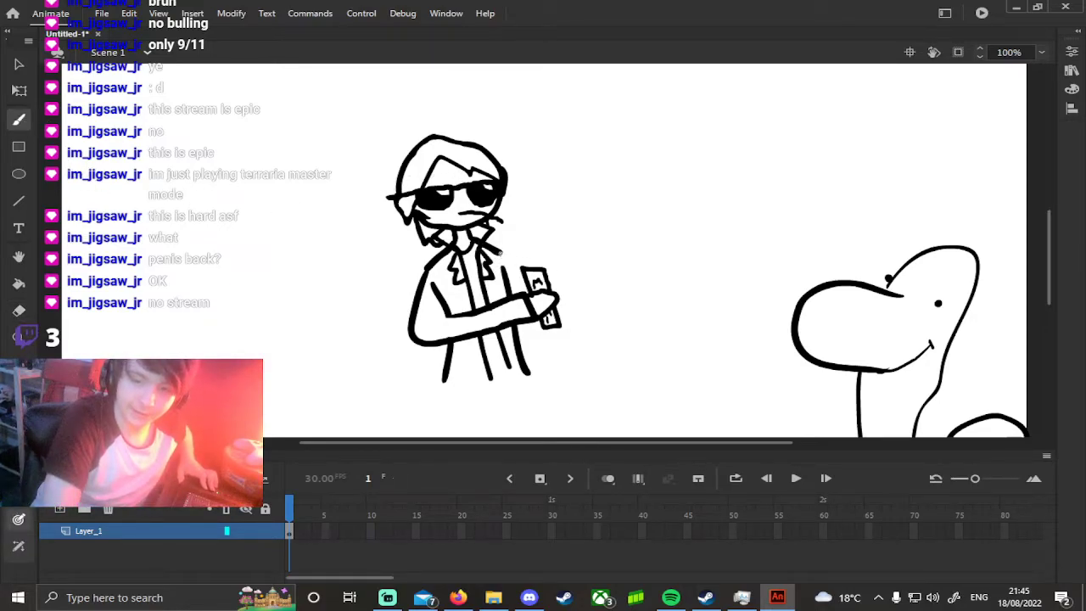
Draw the sunglasses character's other arm, running from the shoulder down behind the gripping hand.
left_click_drag(507, 265, 546, 367)
key("ctrl+z")
left_click_drag(514, 317, 552, 360)
key("ctrl+z")
left_click_drag(535, 324, 551, 371)
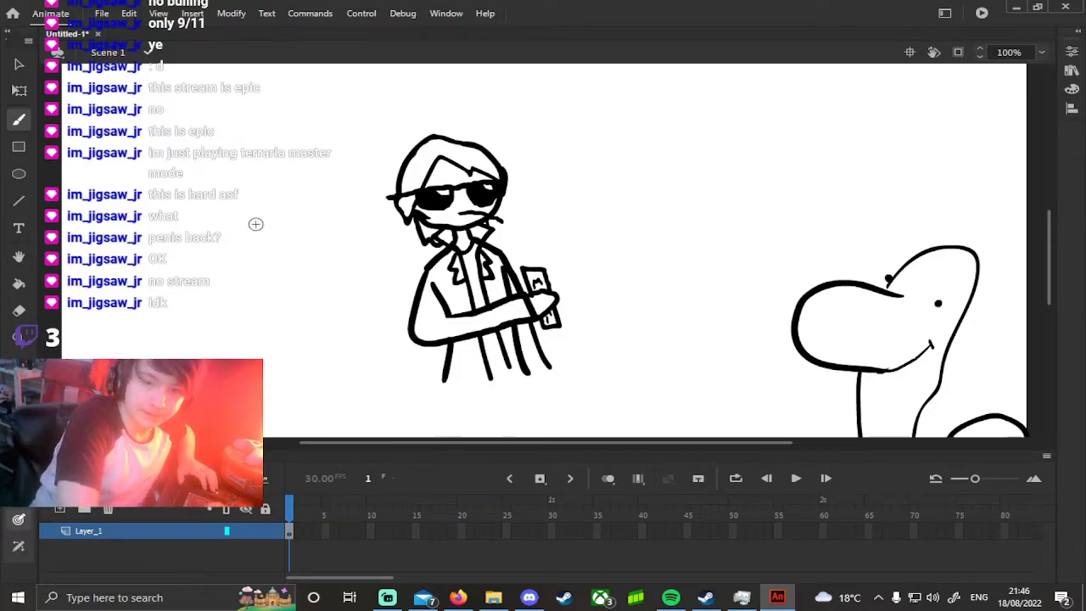
Draw a smiling square-headed character with dot eyes, a blocky fringe and two torso side lines beside the sunglasses character.
mouse_move(236, 244)
left_mouse_down()
mouse_move(223, 174)
mouse_move(335, 174)
mouse_move(348, 249)
mouse_move(236, 256)
left_mouse_up()
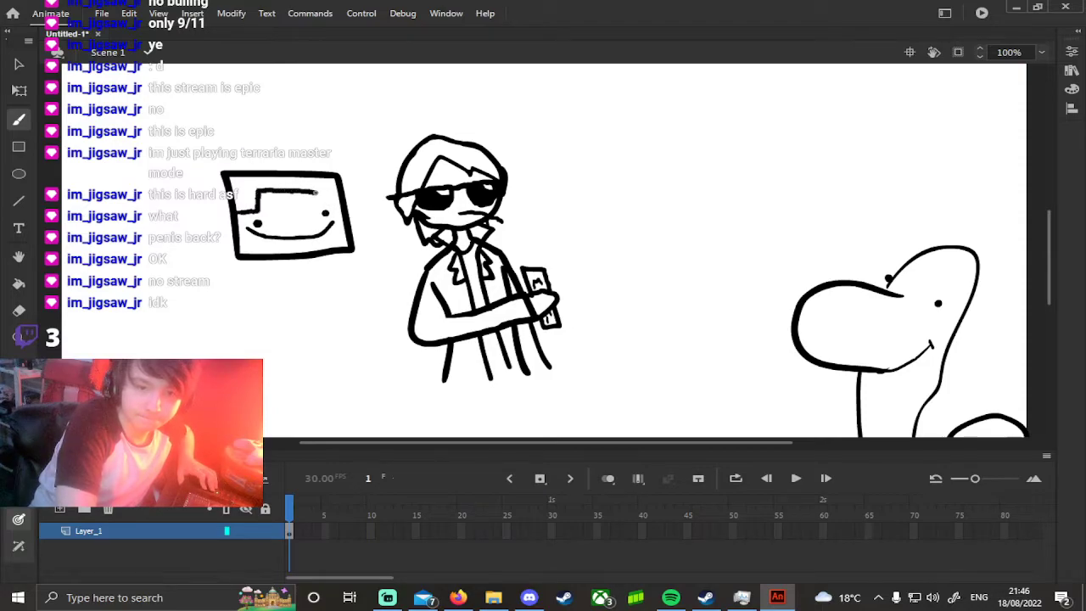
left_click_drag(321, 200, 343, 197)
left_click_drag(254, 259, 258, 356)
left_click_drag(330, 255, 347, 366)
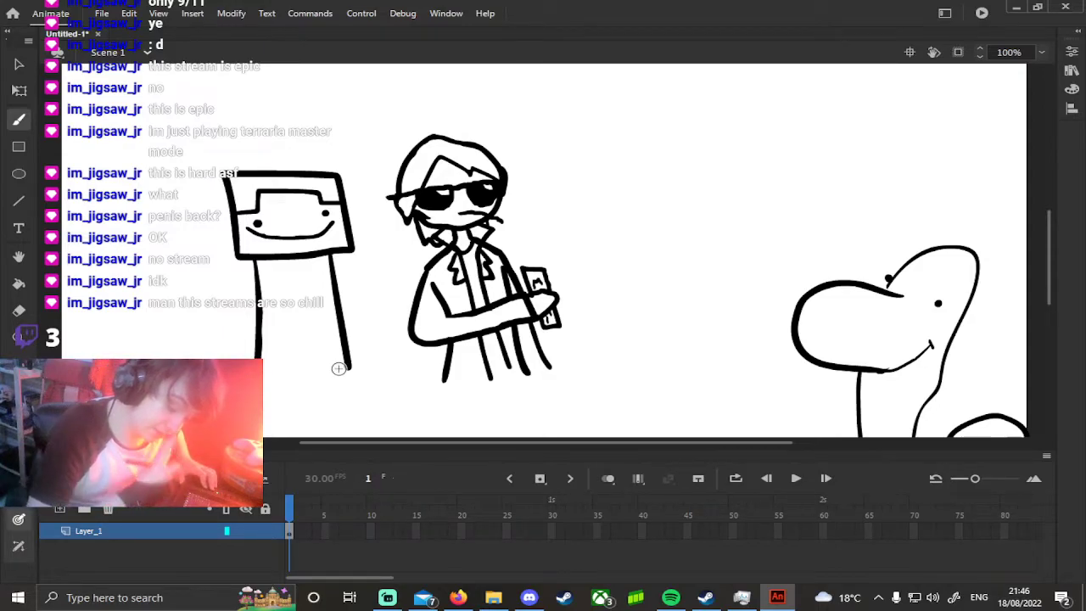
Draw the square-headed character's bent raised arm, neckline and hanging arm with sleeve lines, erasing the overlap near the bent arm.
mouse_move(244, 332)
left_mouse_down()
mouse_move(184, 243)
mouse_move(198, 231)
mouse_move(212, 227)
mouse_move(244, 332)
left_mouse_up()
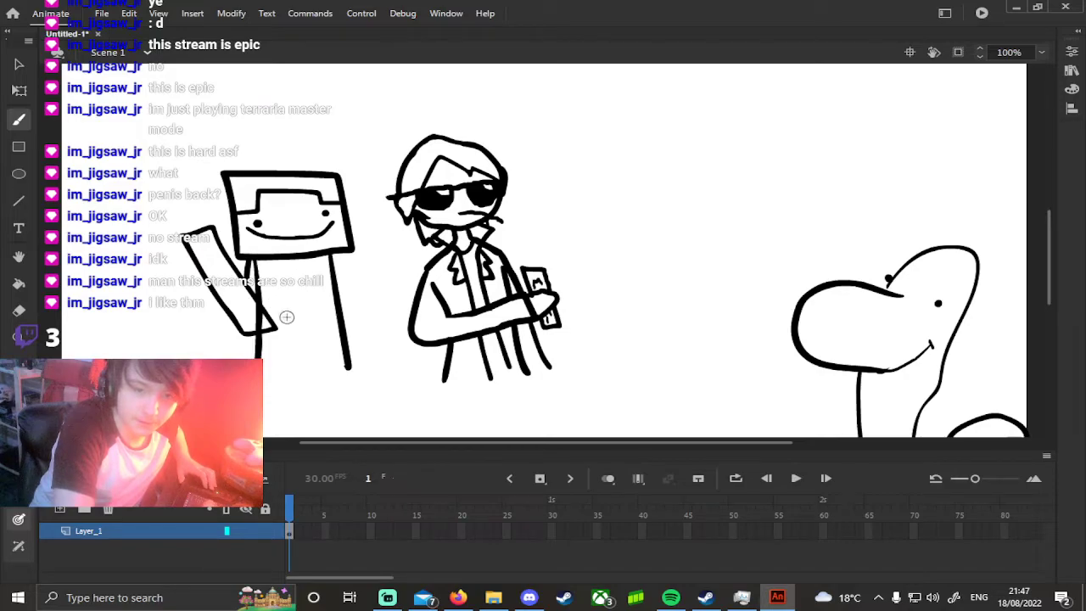
key("ctrl+z")
left_click_drag(251, 268, 236, 346)
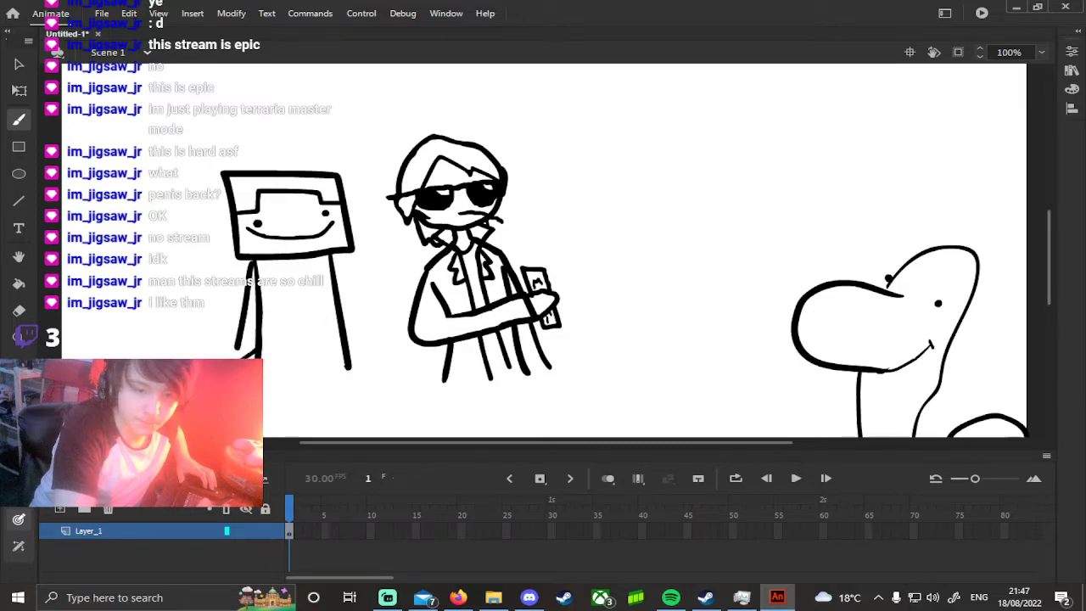
left_click_drag(200, 300, 231, 354)
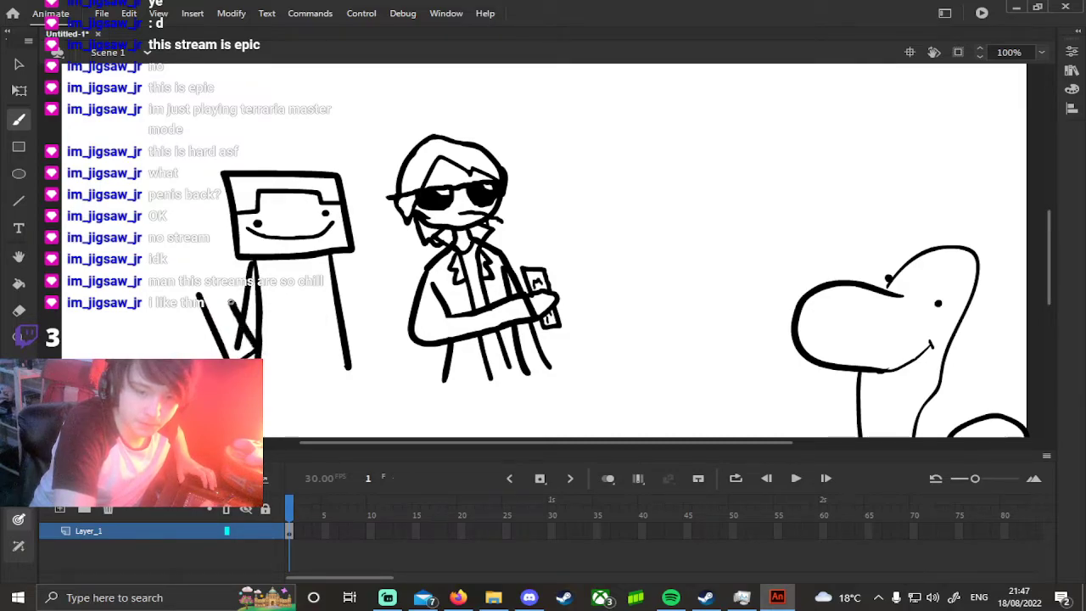
left_click_drag(221, 276, 200, 287)
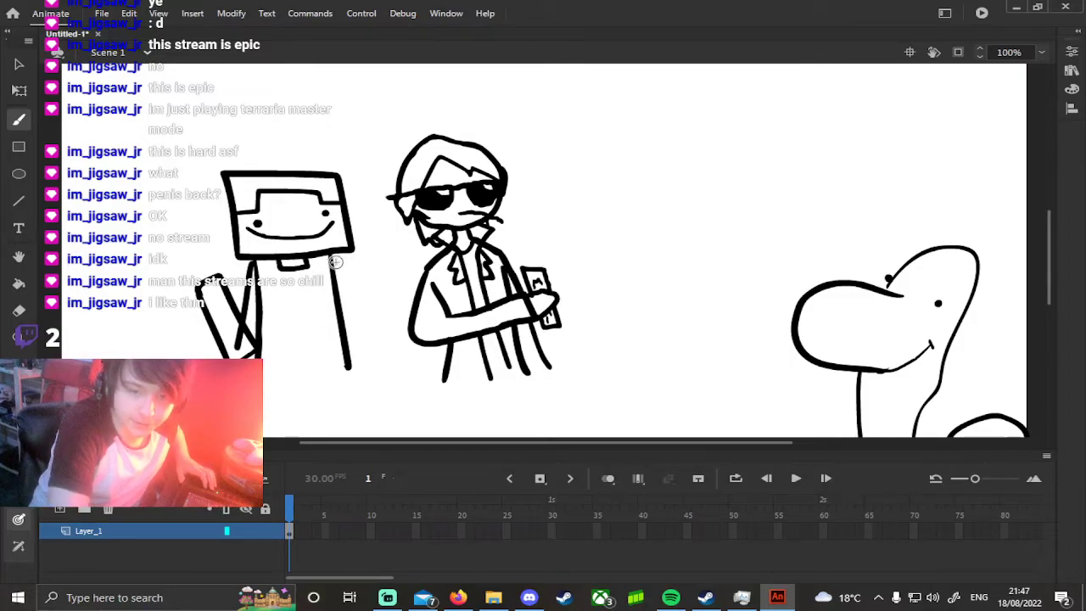
left_click_drag(338, 252, 383, 369)
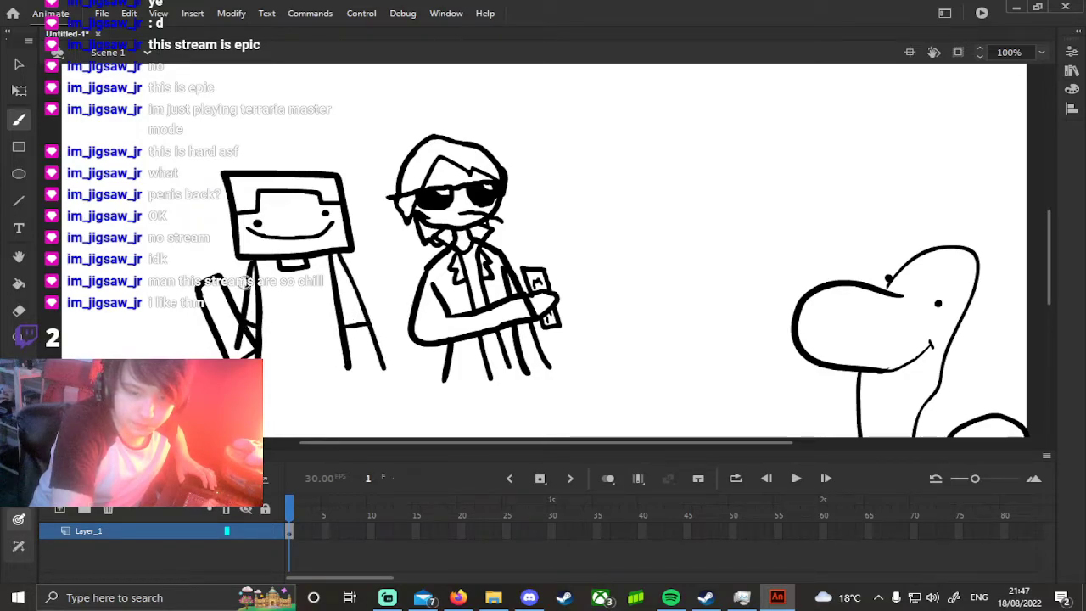
key("e")
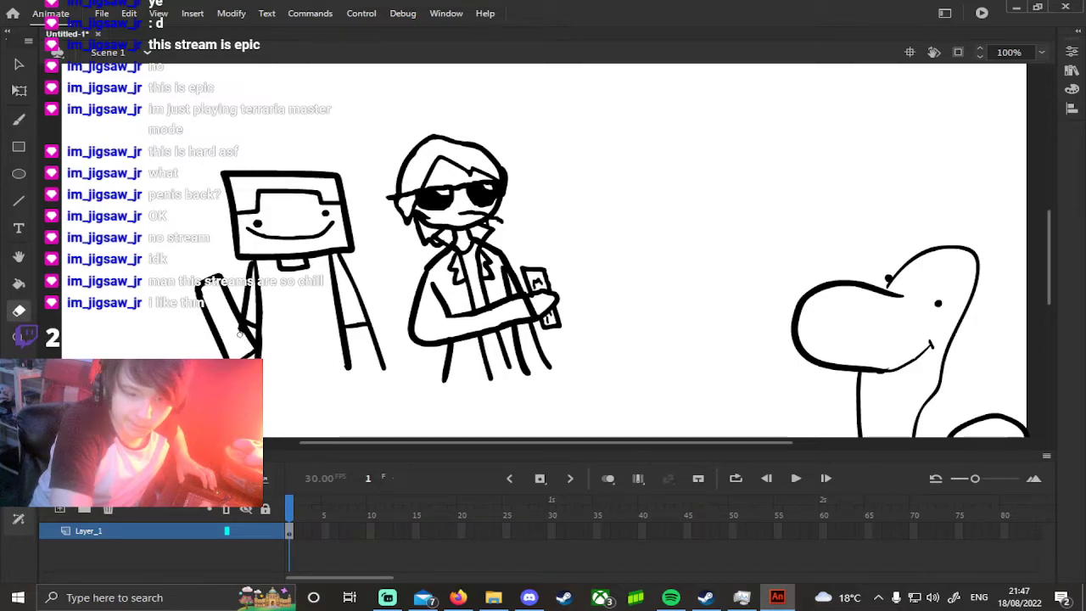
left_click(22, 122)
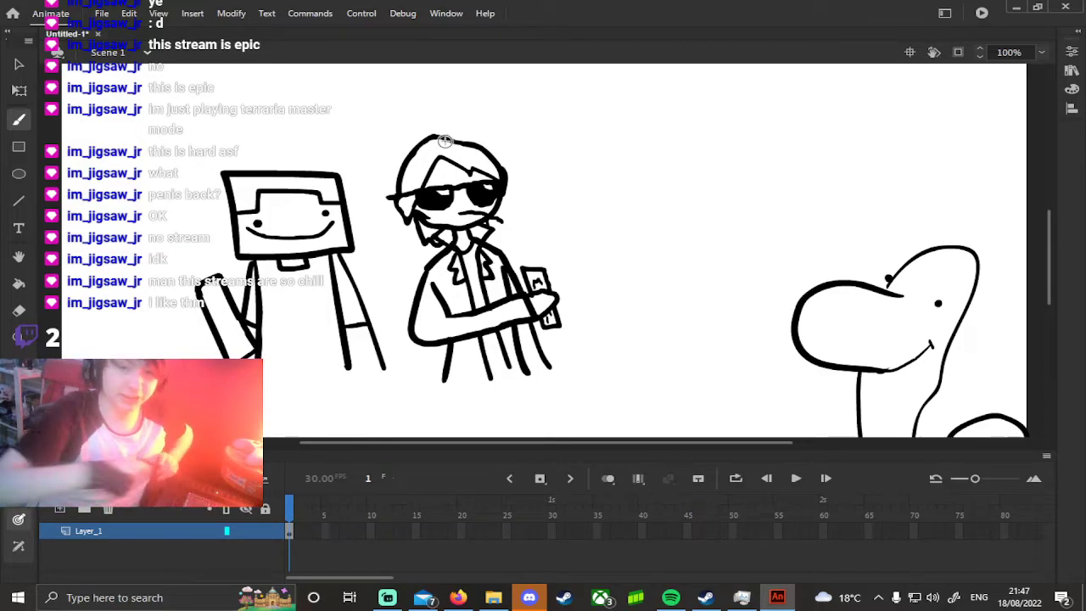
Draw a round head with two curved horns above the square-headed character.
left_click_drag(326, 212, 488, 303)
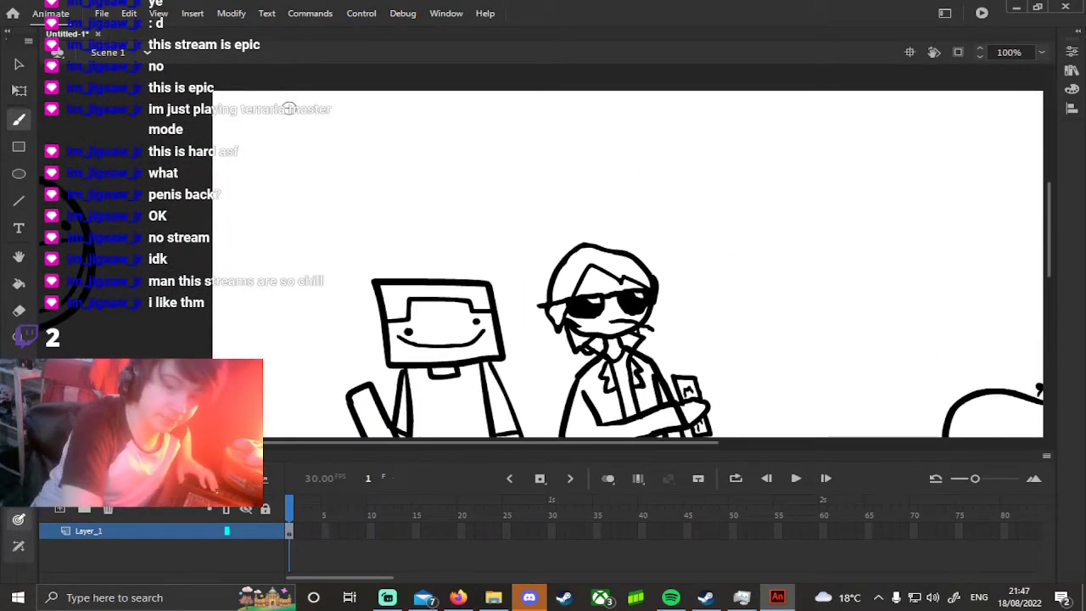
mouse_move(261, 178)
left_mouse_down()
mouse_move(296, 139)
mouse_move(325, 151)
mouse_move(339, 185)
mouse_move(311, 209)
mouse_move(274, 200)
left_mouse_up()
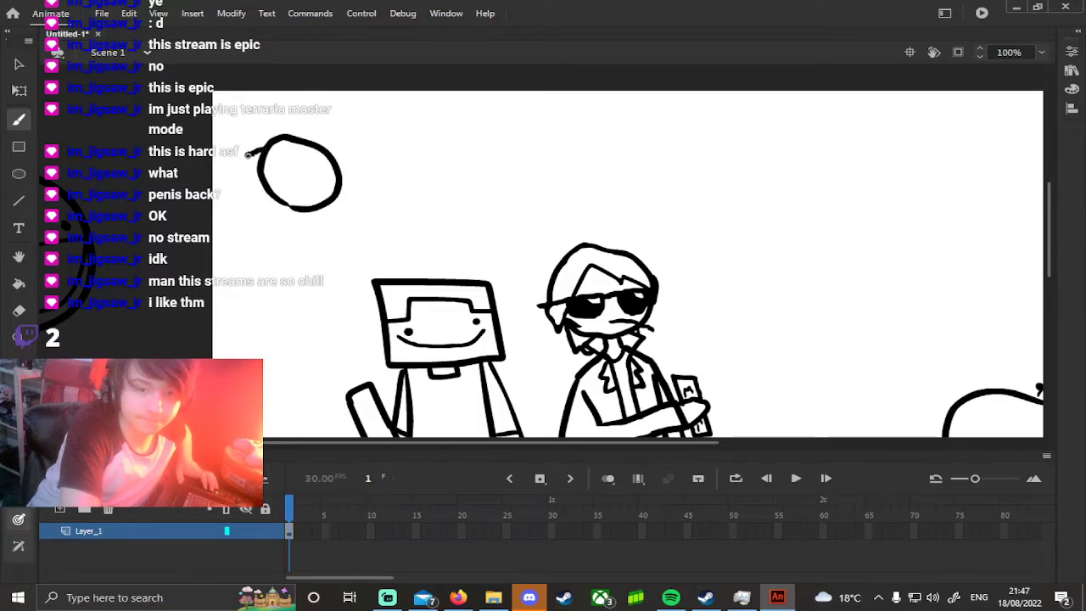
left_click_drag(236, 187, 261, 173)
mouse_move(321, 146)
left_mouse_down()
mouse_move(344, 137)
mouse_move(369, 144)
mouse_move(318, 137)
mouse_move(361, 154)
mouse_move(332, 161)
left_mouse_up()
key("ctrl+z")
Fill the horned character's round head and both horns with black.
left_click(19, 284)
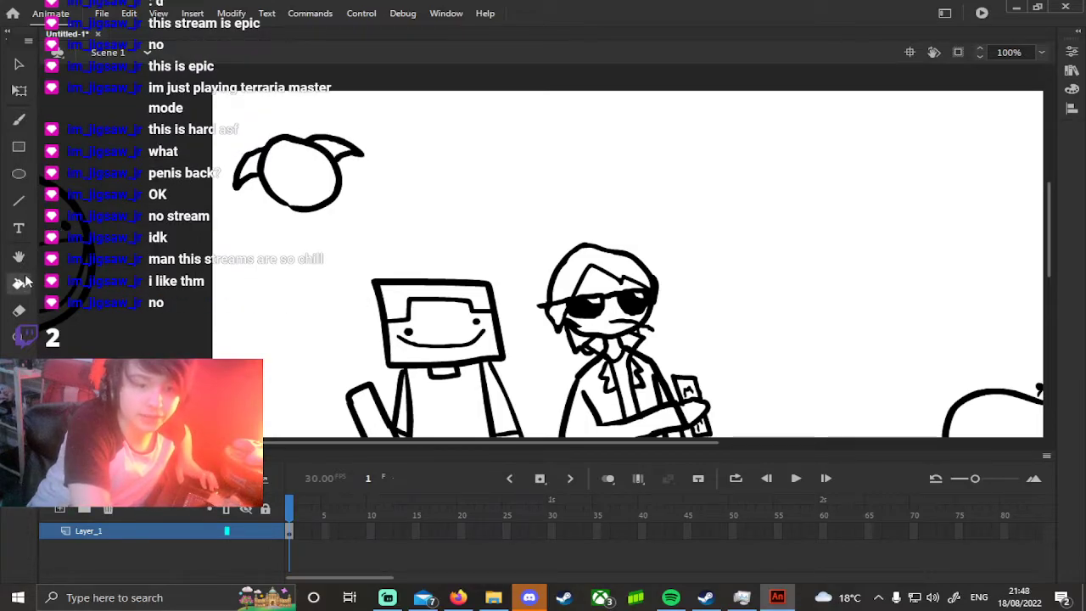
left_click(287, 168)
left_click(256, 173)
left_click(329, 153)
left_click(340, 147)
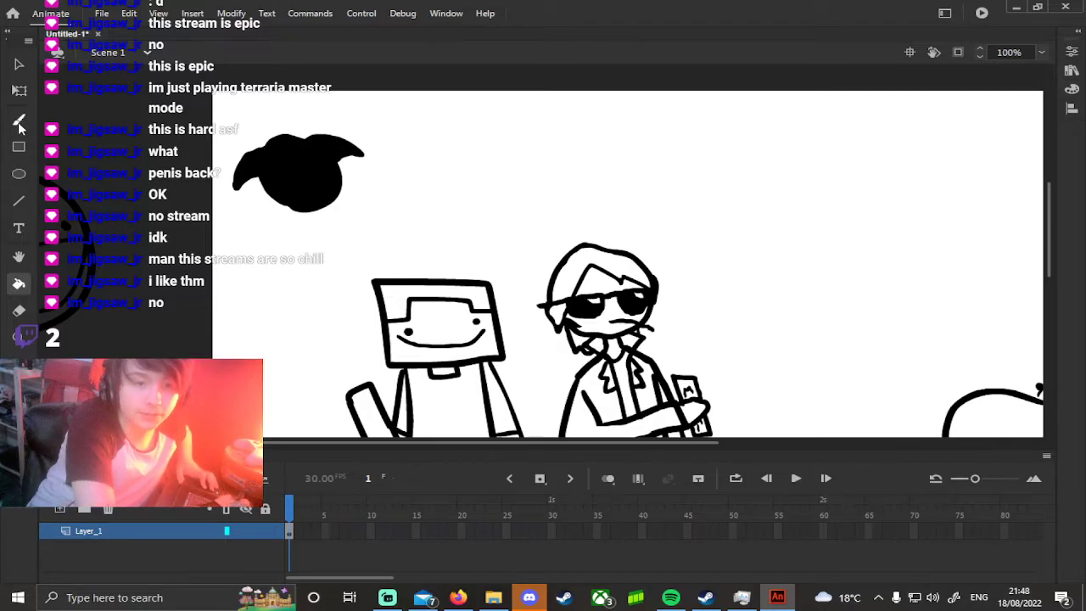
Erase white pointed teeth and two small dot eyes into the black horned head.
key("e")
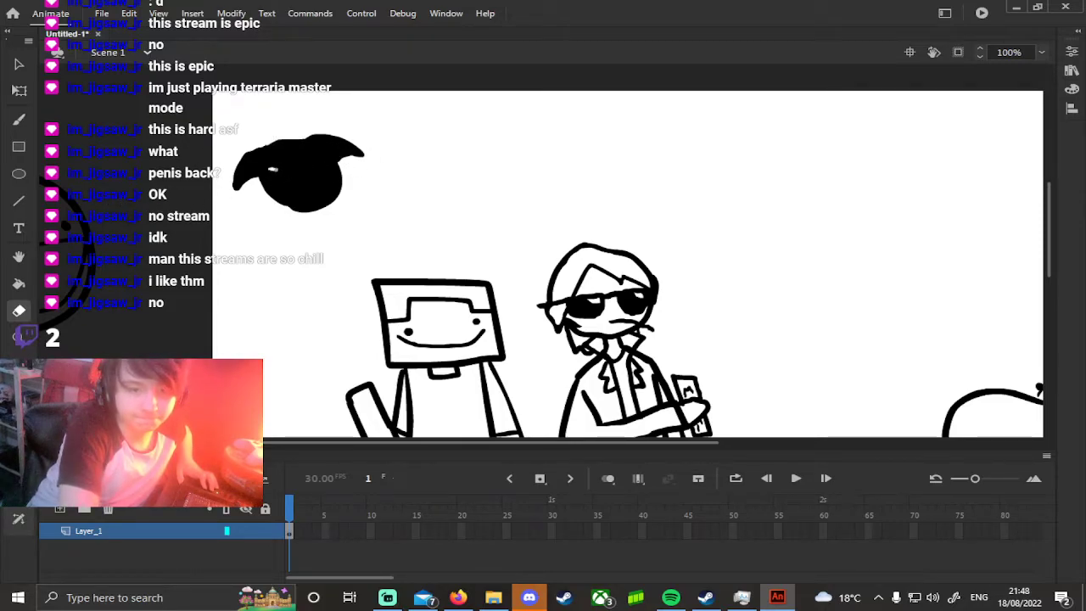
key("ctrl+z")
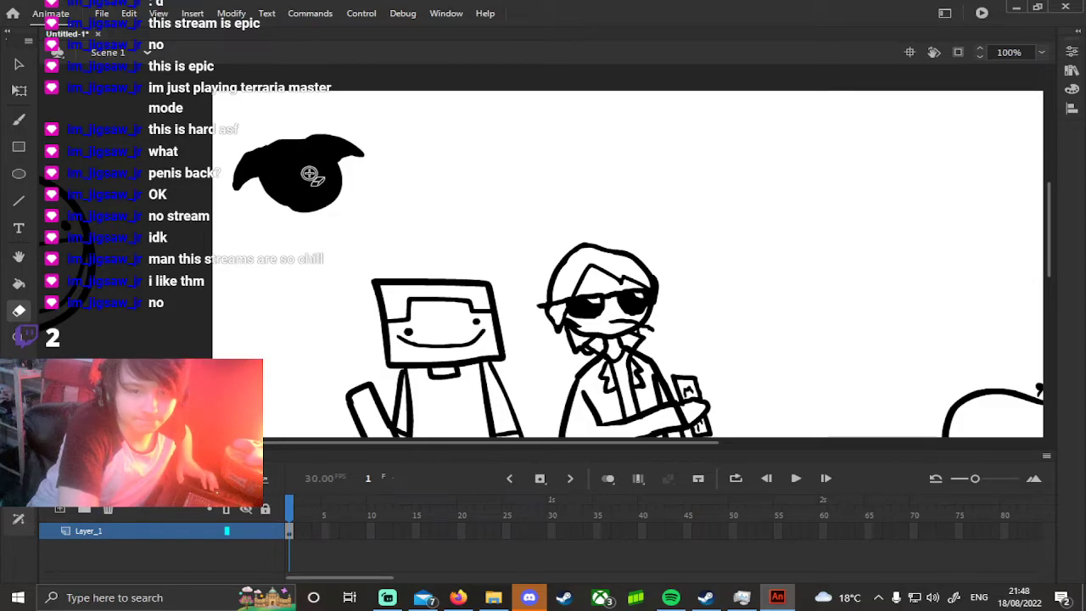
mouse_move(283, 188)
left_mouse_down()
mouse_move(316, 180)
mouse_move(307, 184)
left_mouse_up()
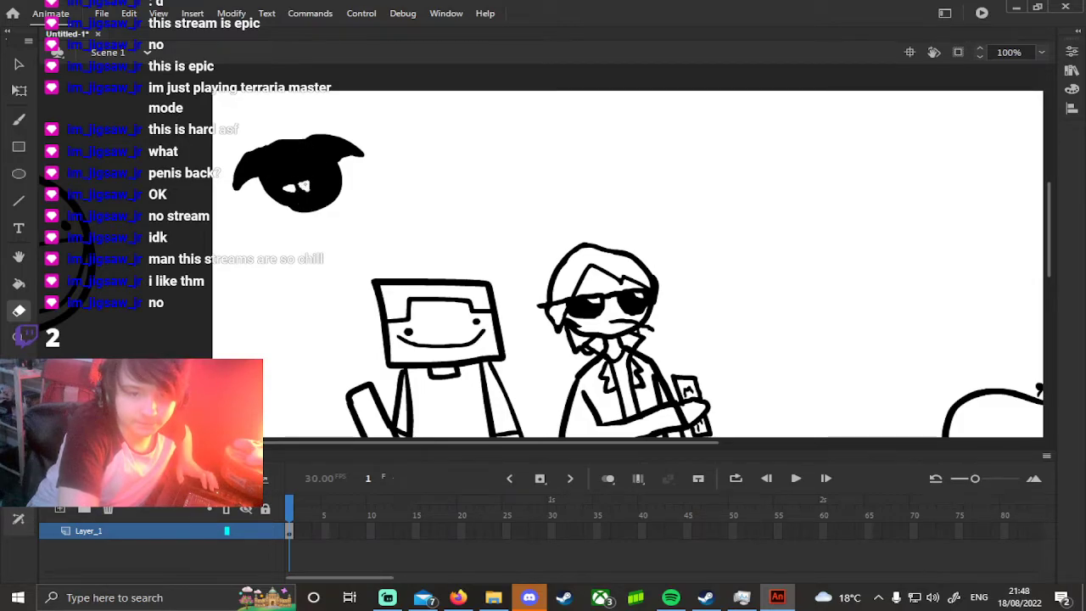
mouse_move(319, 184)
left_mouse_down()
mouse_move(299, 196)
mouse_move(311, 197)
left_mouse_up()
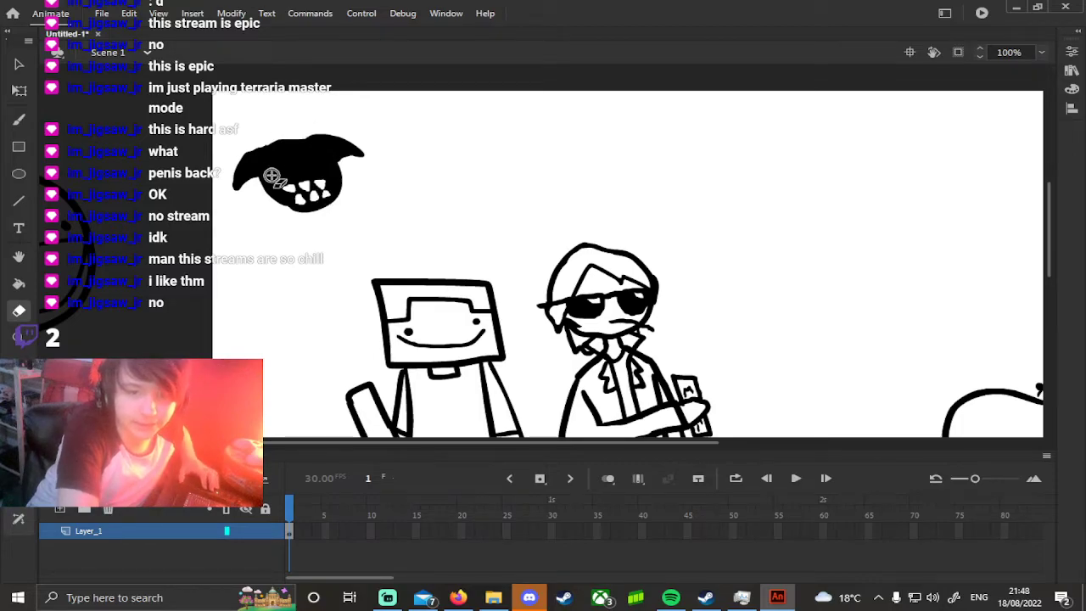
left_click(328, 174)
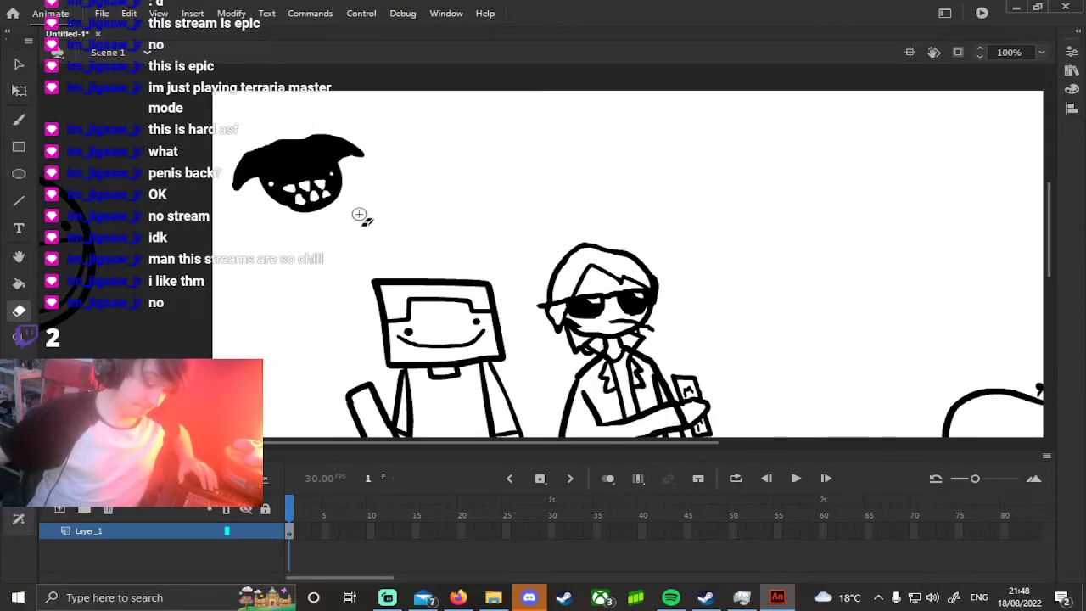
Brush a second square head with two torso side lines, a collar knot and a long tie beside the smiling square-headed character.
key("space")
left_click_drag(456, 252, 391, 182)
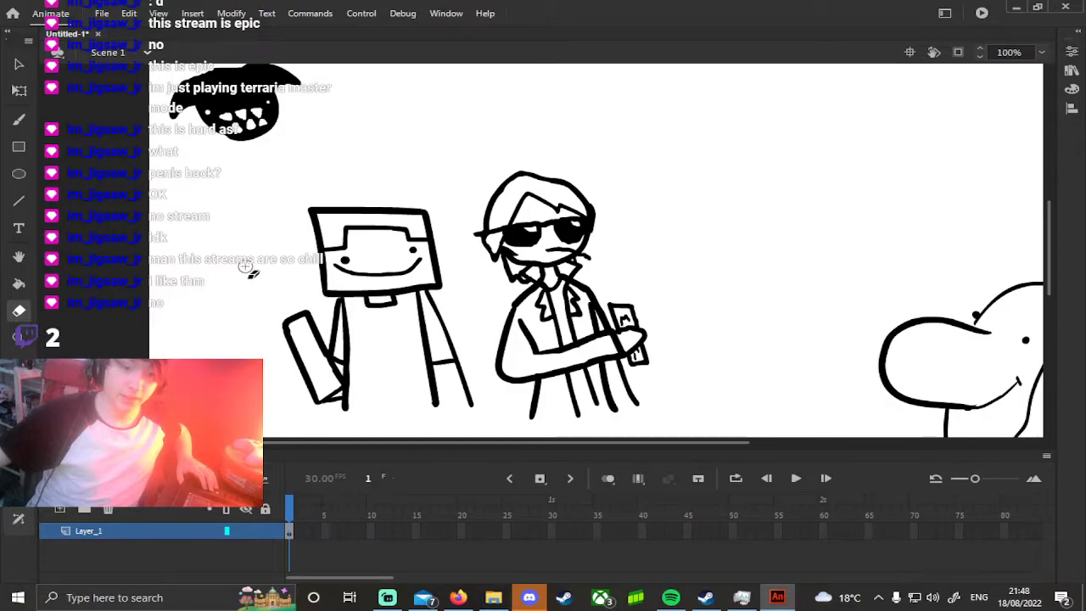
left_click(23, 123)
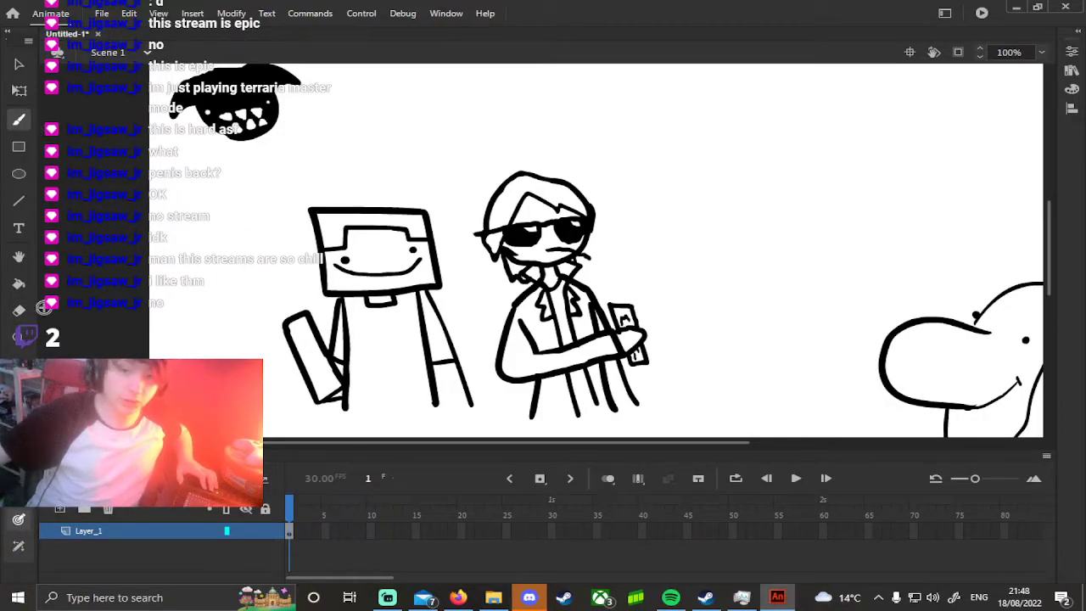
left_click_drag(340, 299, 461, 238)
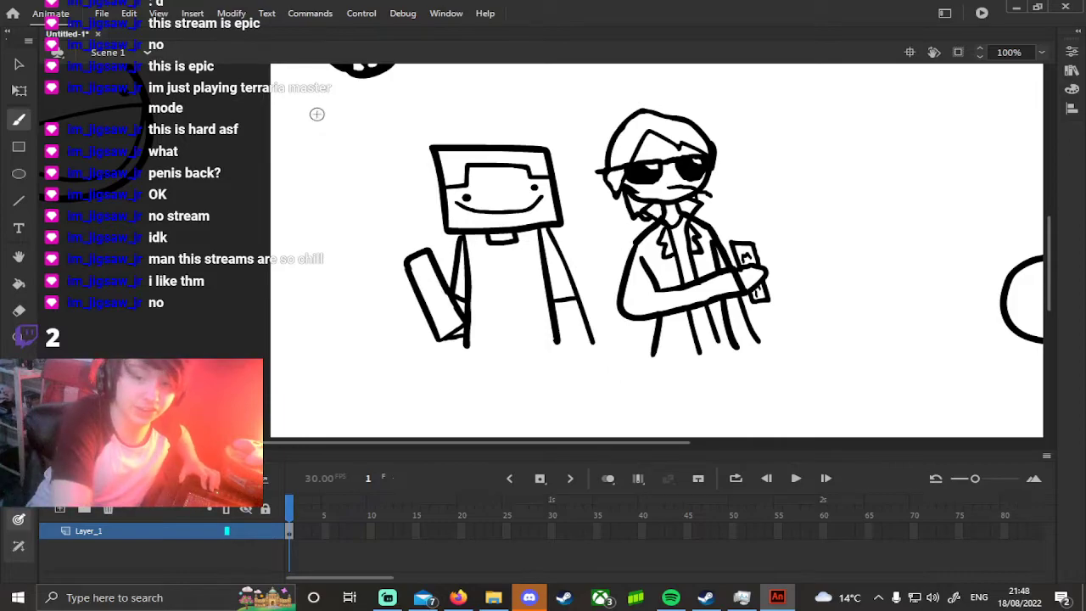
mouse_move(296, 227)
left_mouse_down()
mouse_move(294, 142)
mouse_move(387, 154)
mouse_move(384, 216)
mouse_move(295, 227)
mouse_move(315, 268)
mouse_move(311, 330)
left_mouse_up()
key("ctrl+z")
left_click_drag(314, 224, 313, 337)
left_click_drag(370, 233, 385, 329)
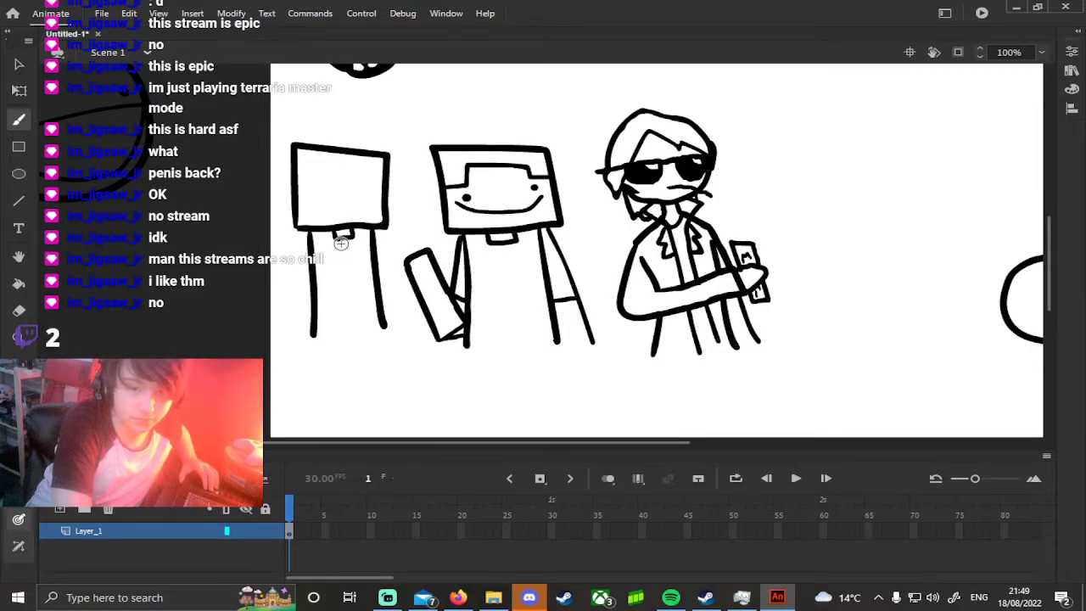
left_click_drag(342, 256, 343, 302)
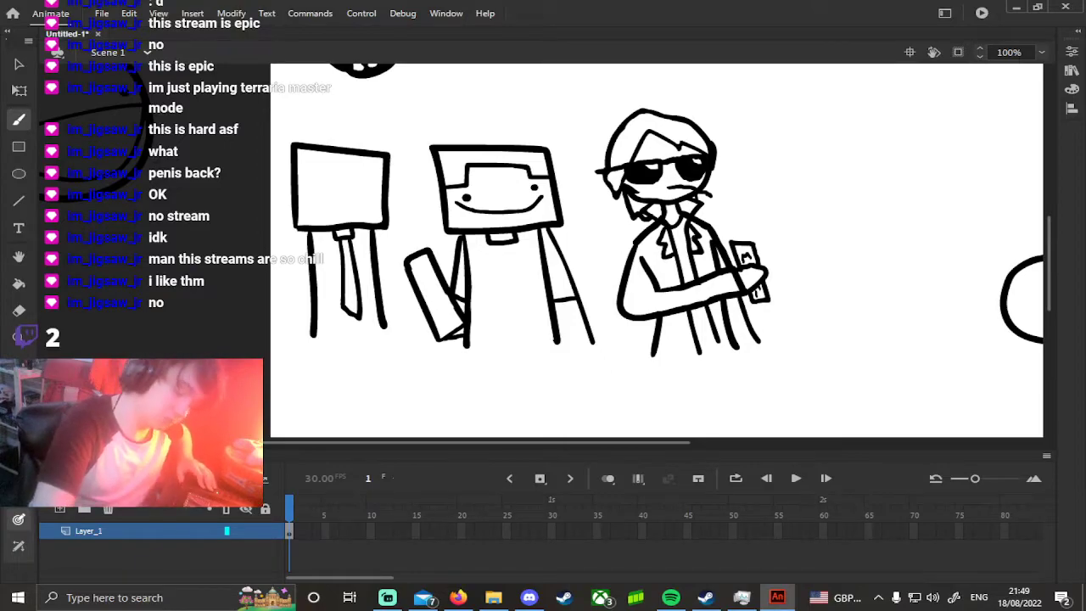
Draw the tie-wearing character's two dot eyes, flat mouth and blocky fringe.
left_click(311, 196)
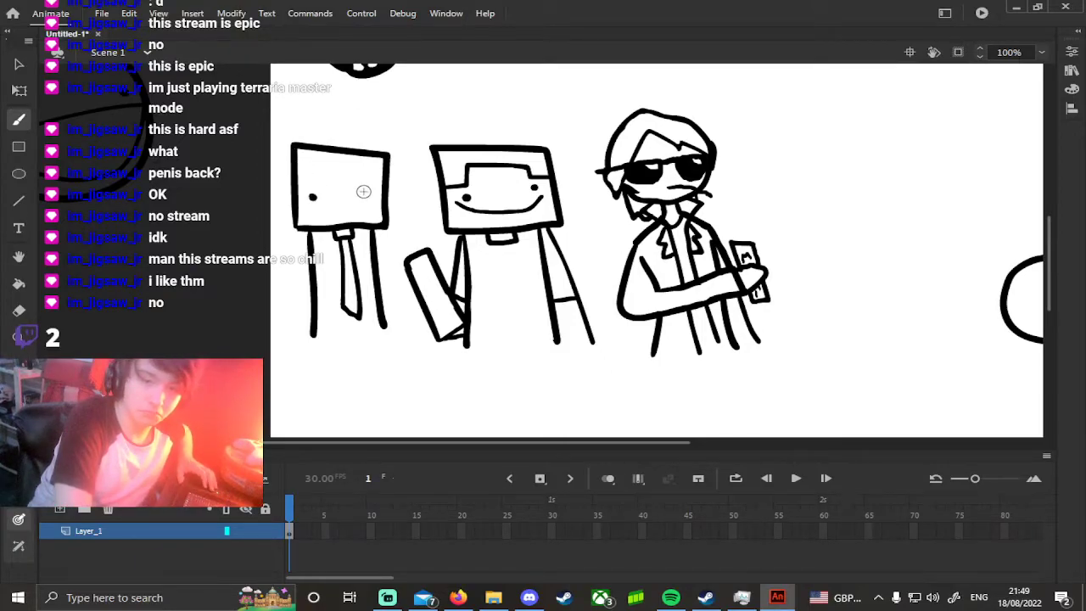
left_click(365, 196)
left_click_drag(348, 211, 313, 213)
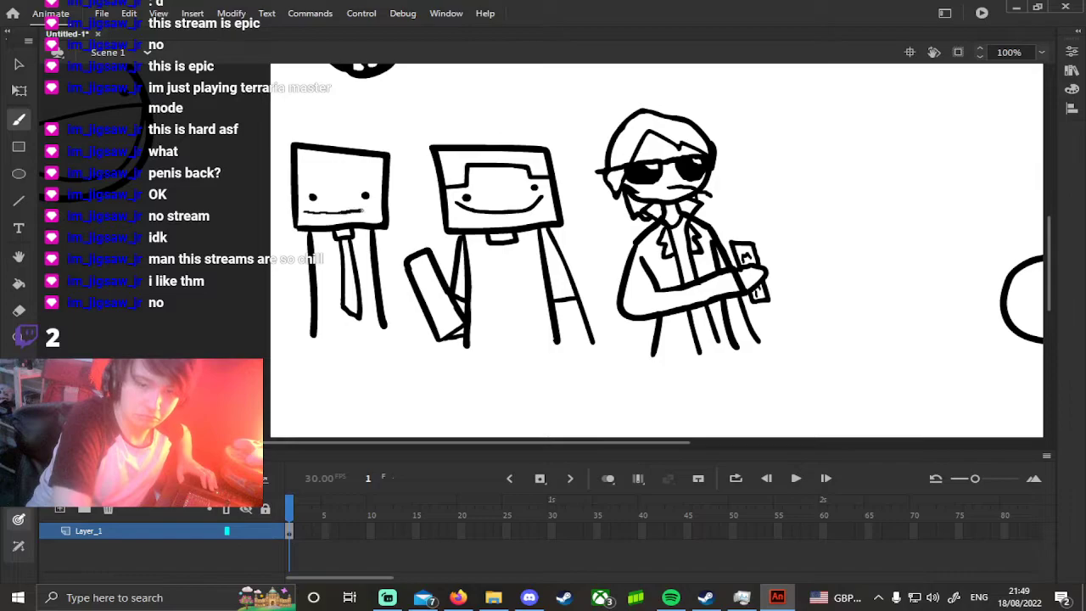
key("ctrl+z")
key("ctrl+z")
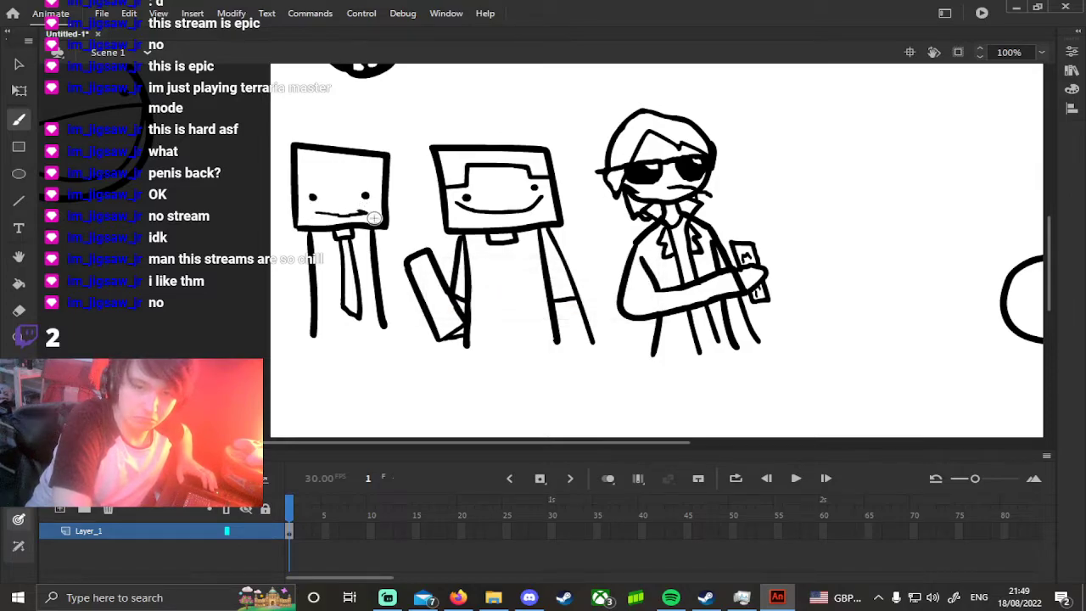
left_click_drag(312, 183, 327, 166)
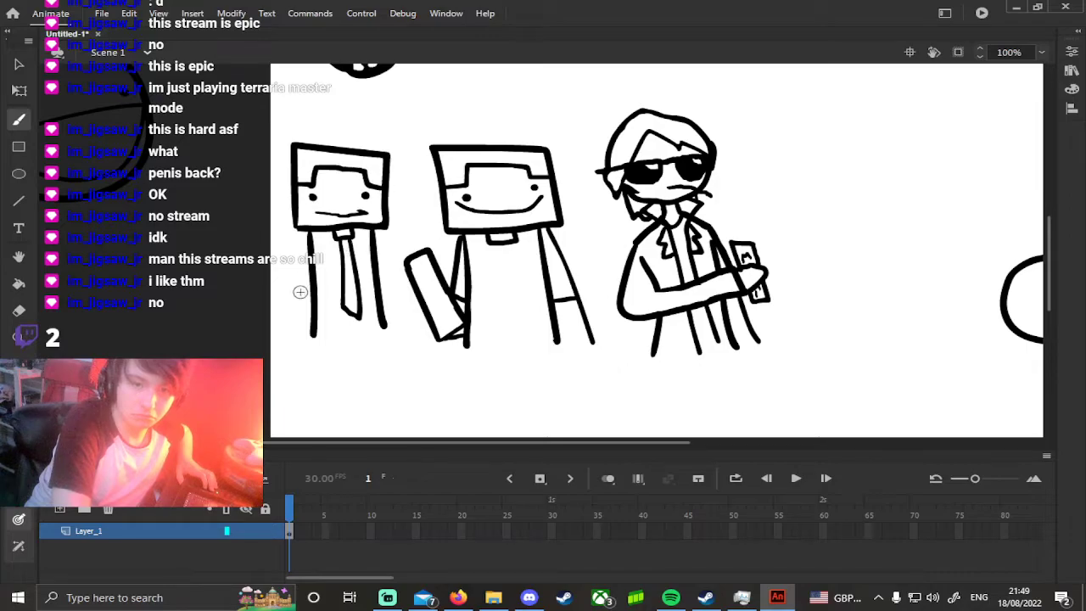
Draw a straight slanted arm line on each side of the tie-wearing character's torso, redoing the first arm until it is thin.
left_click_drag(298, 229, 286, 338)
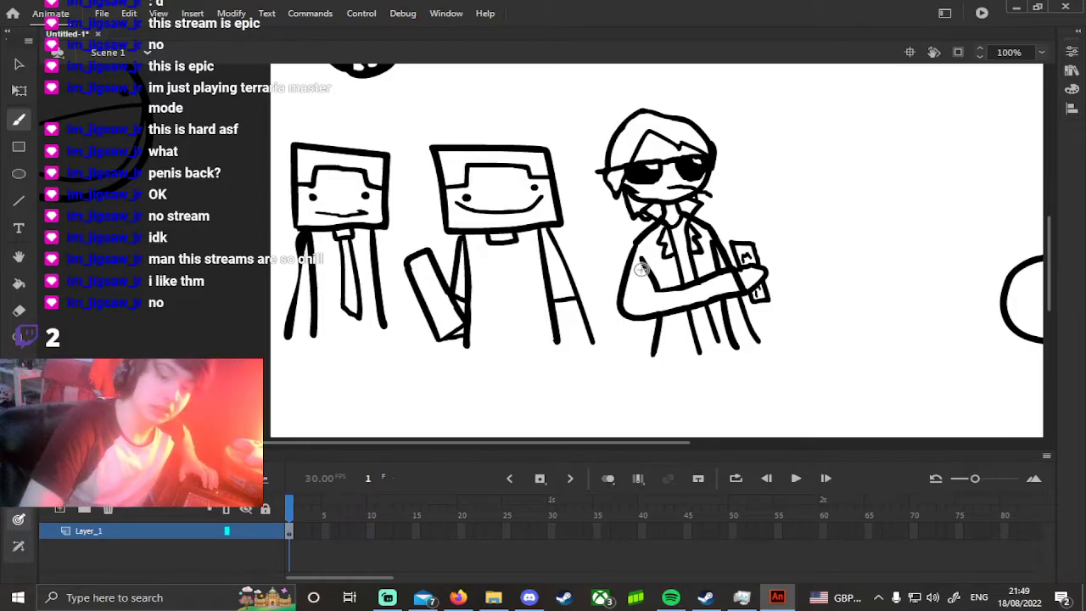
key("ctrl+z")
left_click_drag(291, 242, 281, 332)
key("ctrl+z")
left_click_drag(294, 248, 287, 348)
key("ctrl+z")
left_click_drag(300, 242, 289, 333)
key("ctrl+z")
key("ctrl+z")
left_click_drag(302, 226, 283, 334)
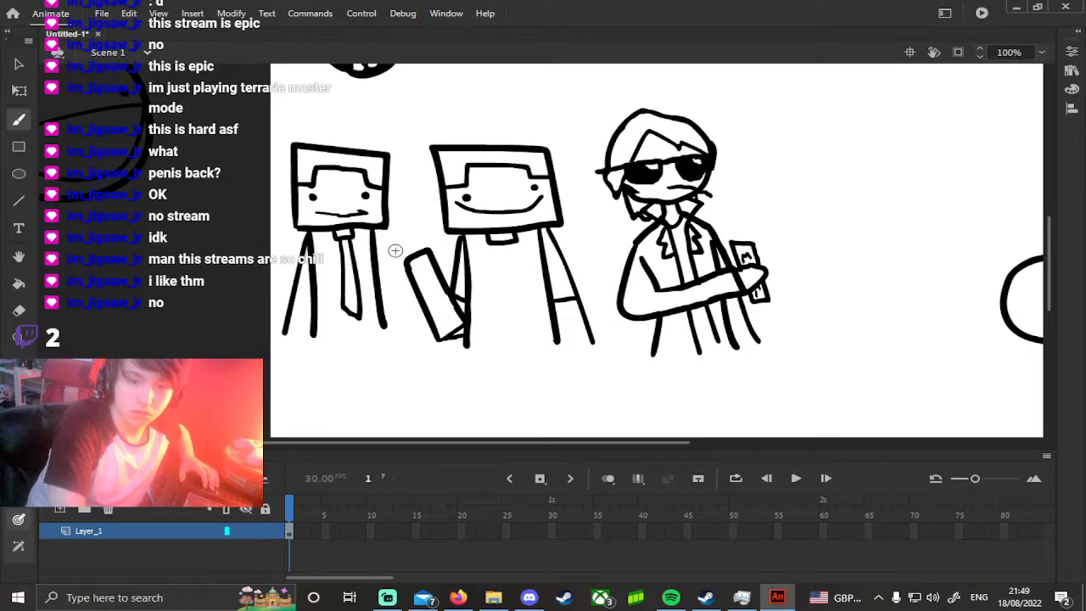
left_click_drag(374, 229, 403, 328)
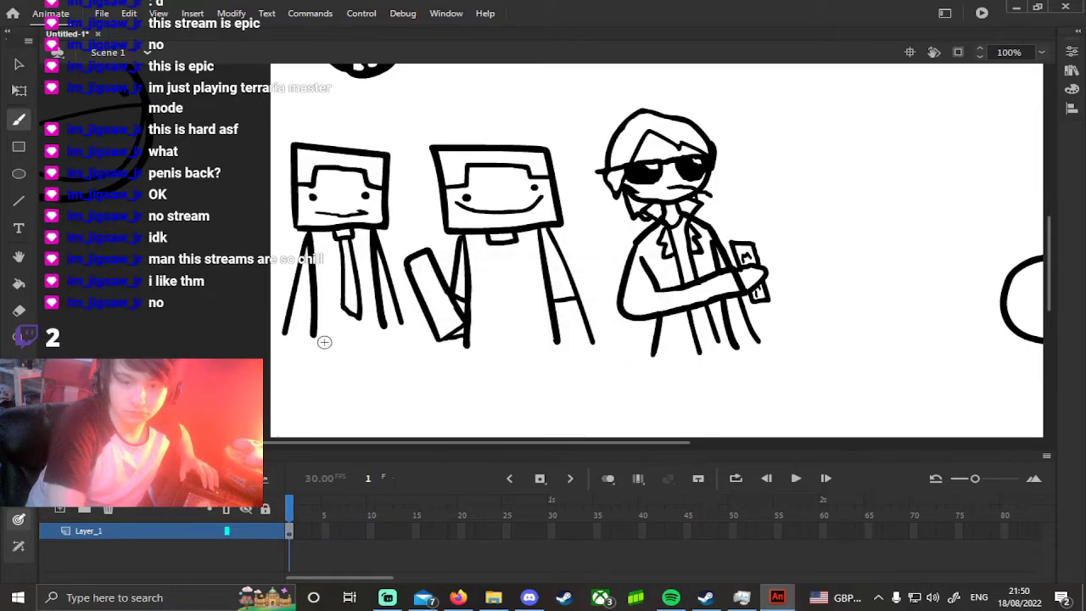
left_click_drag(512, 206, 351, 334)
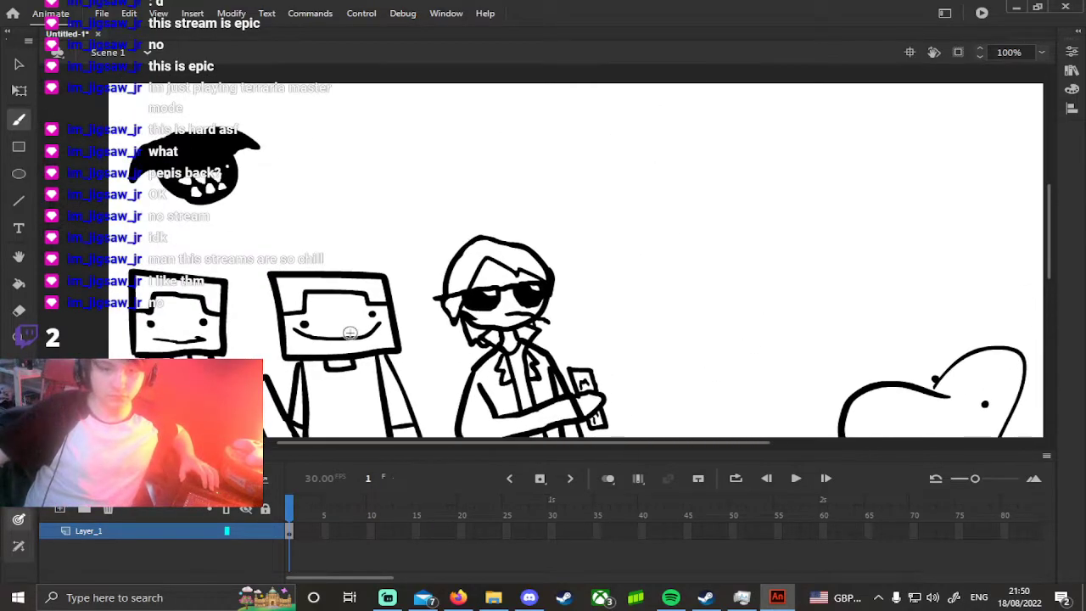
left_click_drag(400, 257, 364, 192)
scroll(363, 192, "down", 2)
scroll(363, 192, "right", 2)
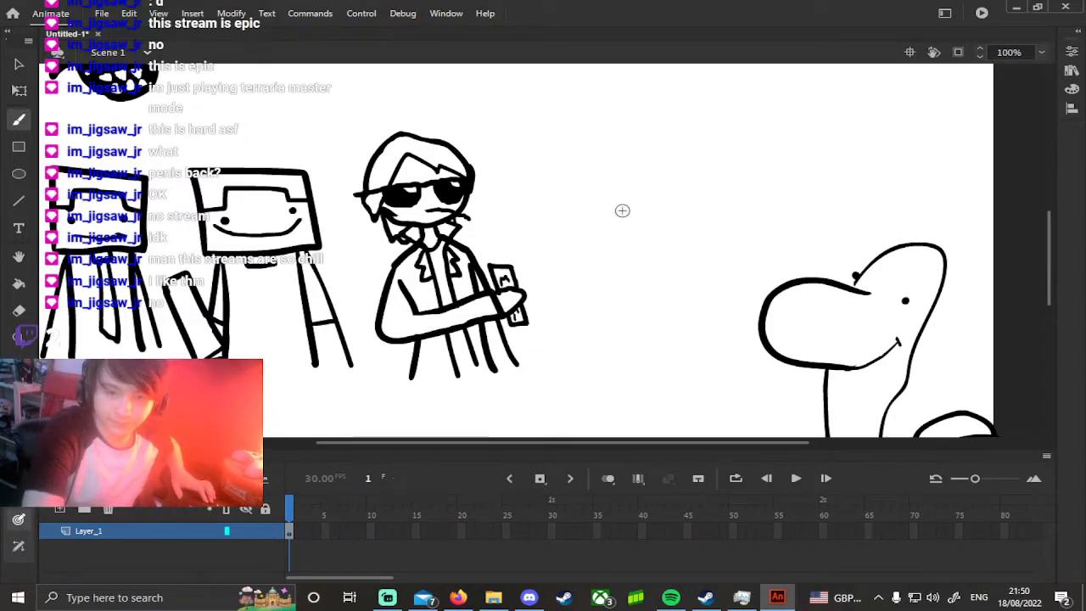
mouse_move(567, 246)
left_mouse_down()
mouse_move(556, 180)
mouse_move(628, 194)
mouse_move(635, 241)
mouse_move(564, 243)
left_mouse_up()
left_click(577, 207)
key("ctrl+z")
key("ctrl+z")
key("ctrl+z")
key("ctrl+z")
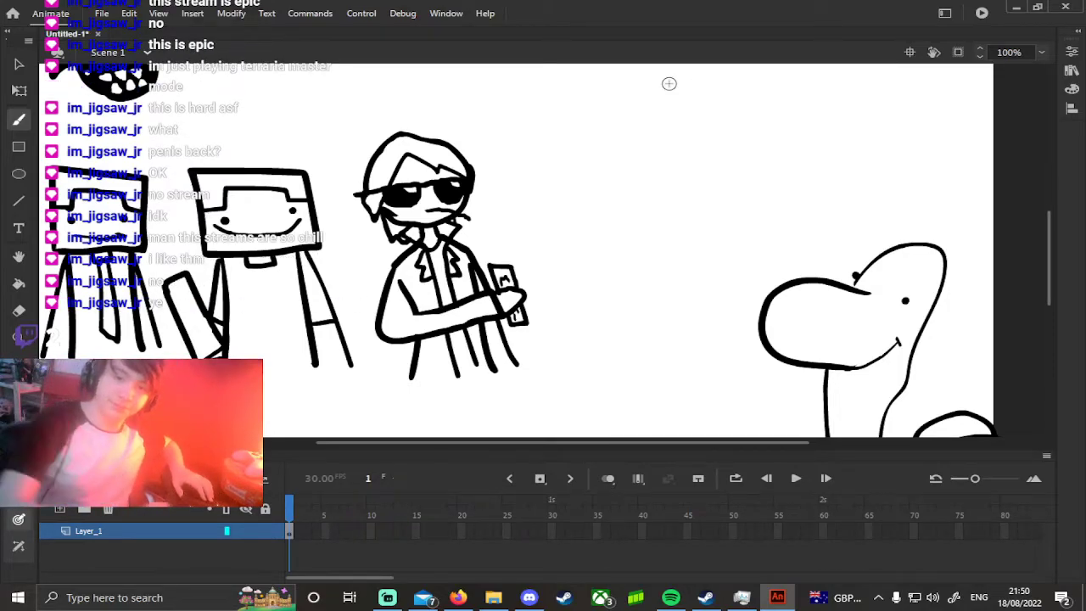
Draw a large round head with a zigzag line across it and a pointed peak at its side, above the sunglasses character.
left_click_drag(617, 180, 569, 291)
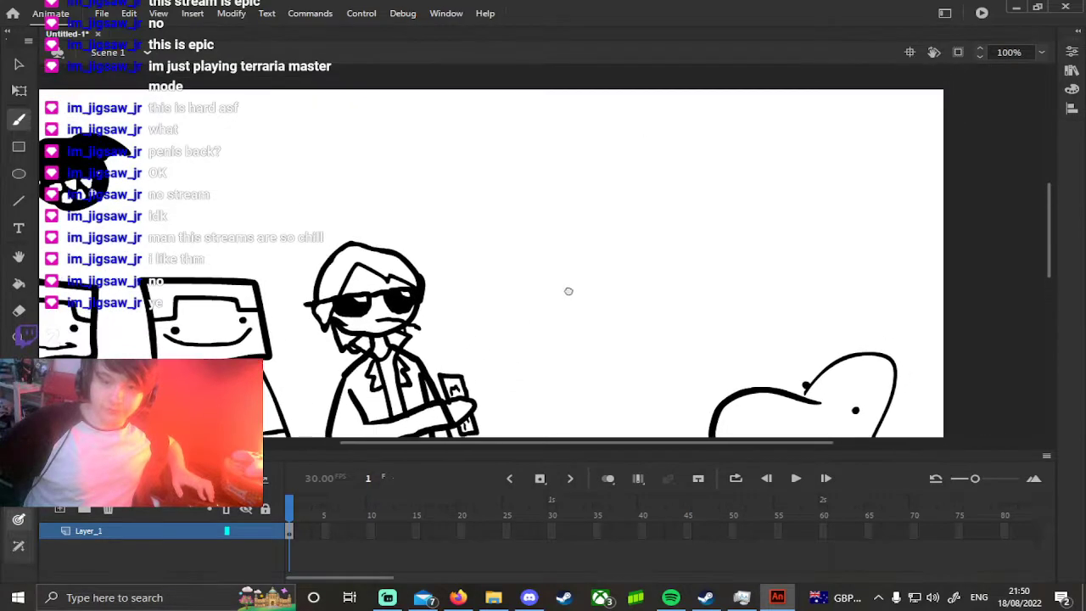
mouse_move(260, 218)
left_mouse_down()
mouse_move(228, 198)
mouse_move(219, 150)
mouse_move(257, 120)
mouse_move(326, 128)
mouse_move(353, 171)
mouse_move(340, 202)
mouse_move(296, 220)
mouse_move(253, 219)
left_mouse_up()
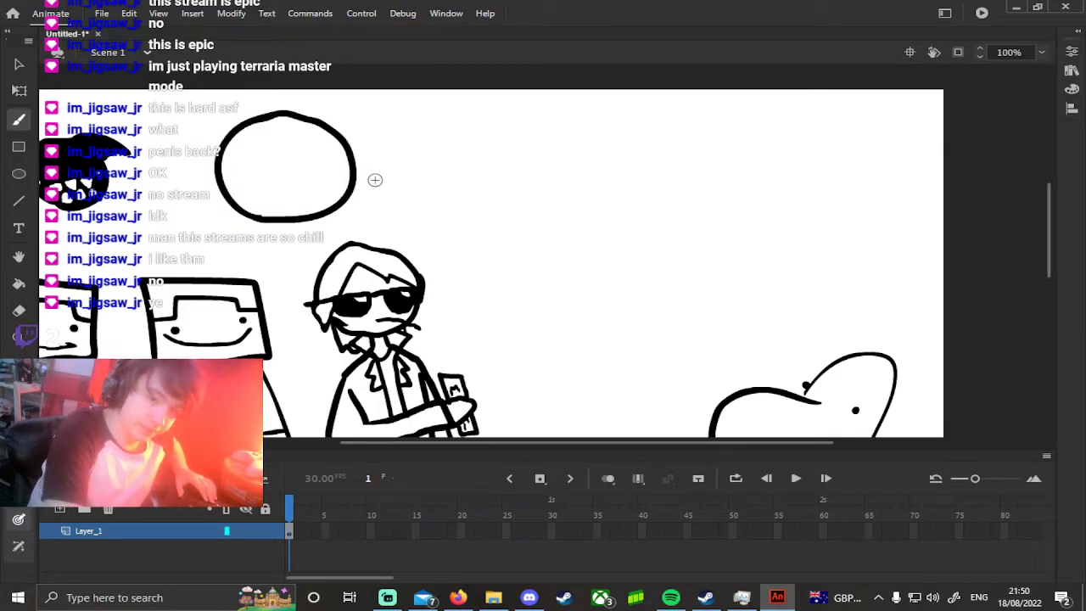
mouse_move(283, 175)
left_mouse_down()
mouse_move(430, 181)
mouse_move(339, 132)
left_mouse_up()
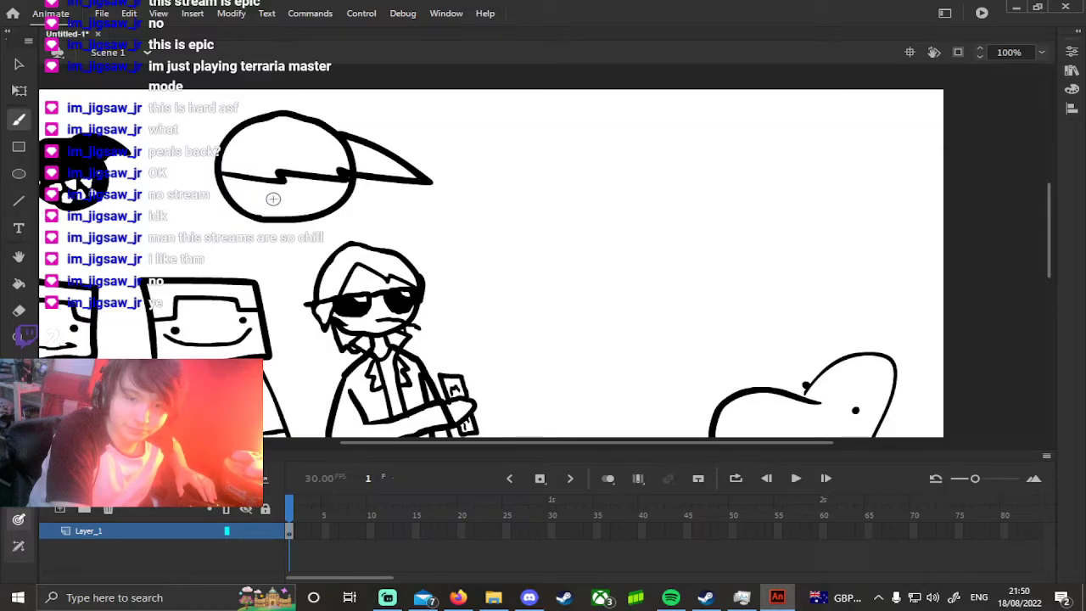
key("ctrl+z")
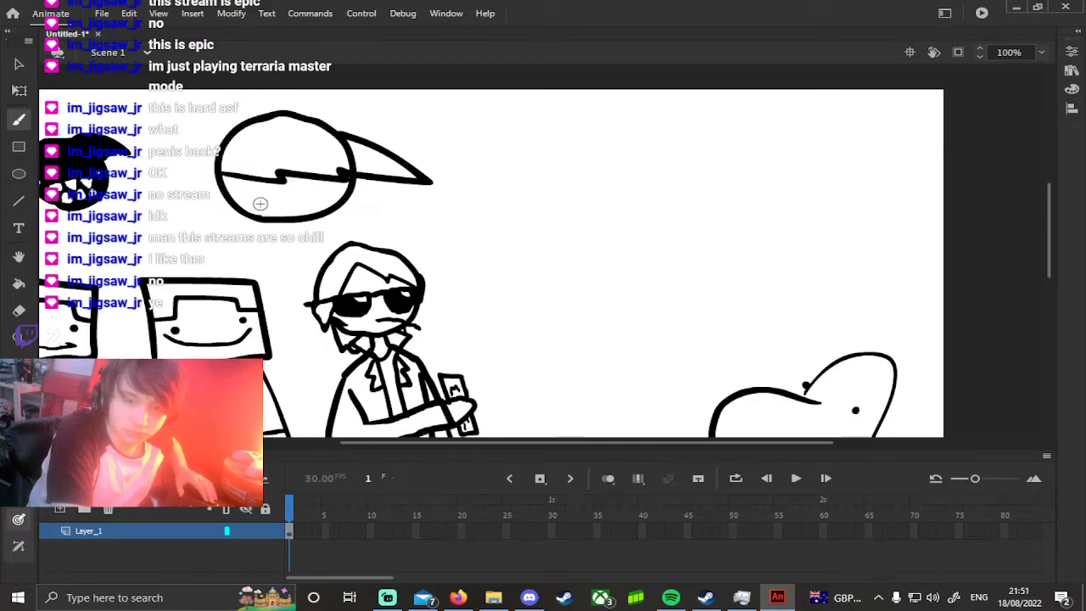
Draw two round eyes with solid black pupils under the zigzag line of the peaked round head.
left_click_drag(282, 199, 284, 183)
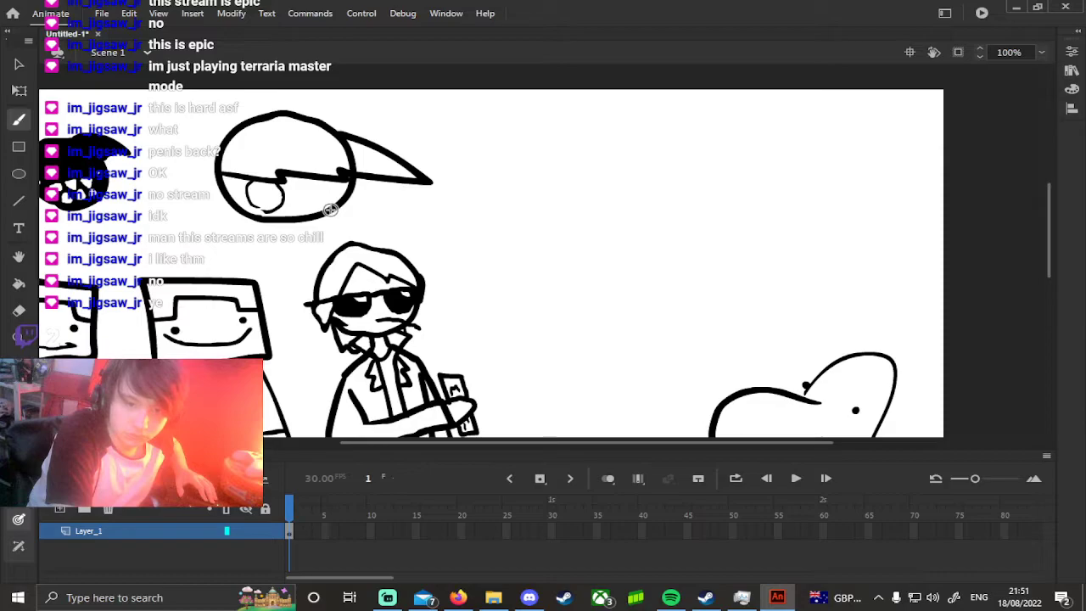
left_click_drag(265, 201, 259, 195)
key("ctrl+z")
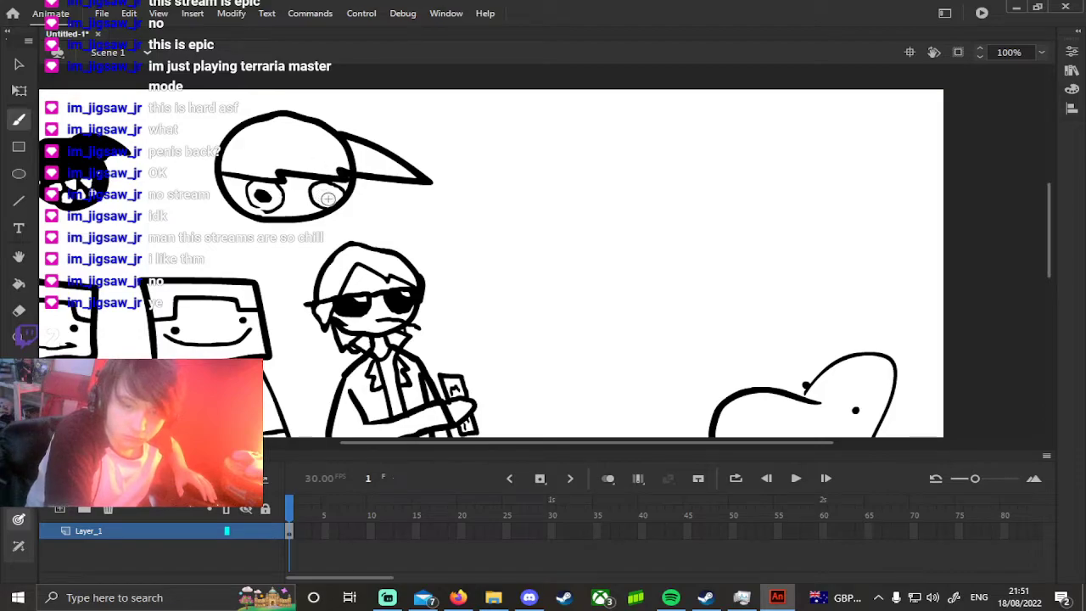
left_click_drag(329, 196, 326, 195)
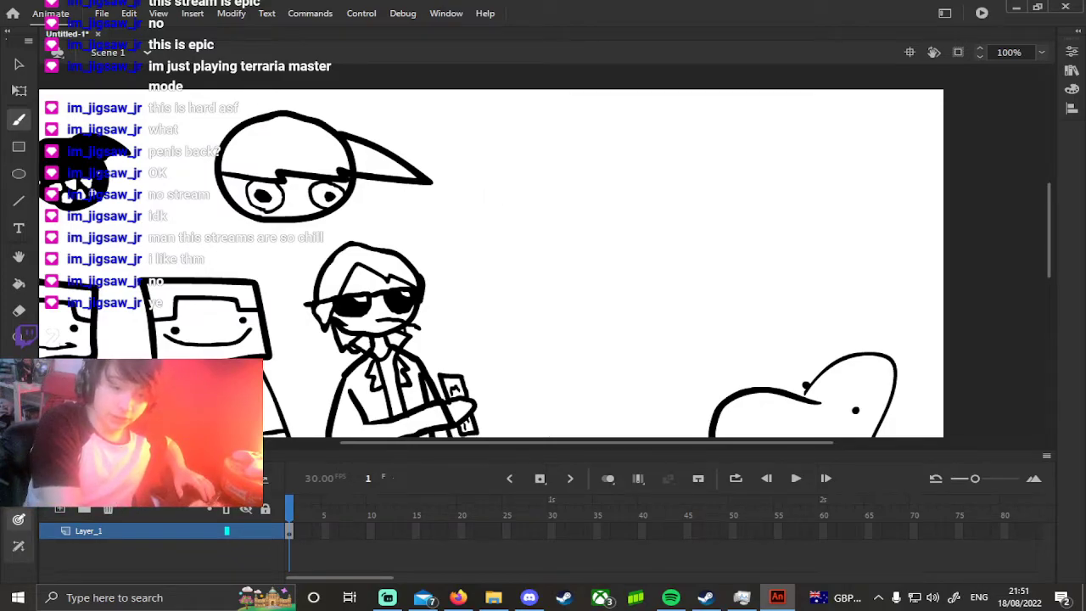
Choose a very dark custom drawing colour in the Color Picker.
left_click(18, 417)
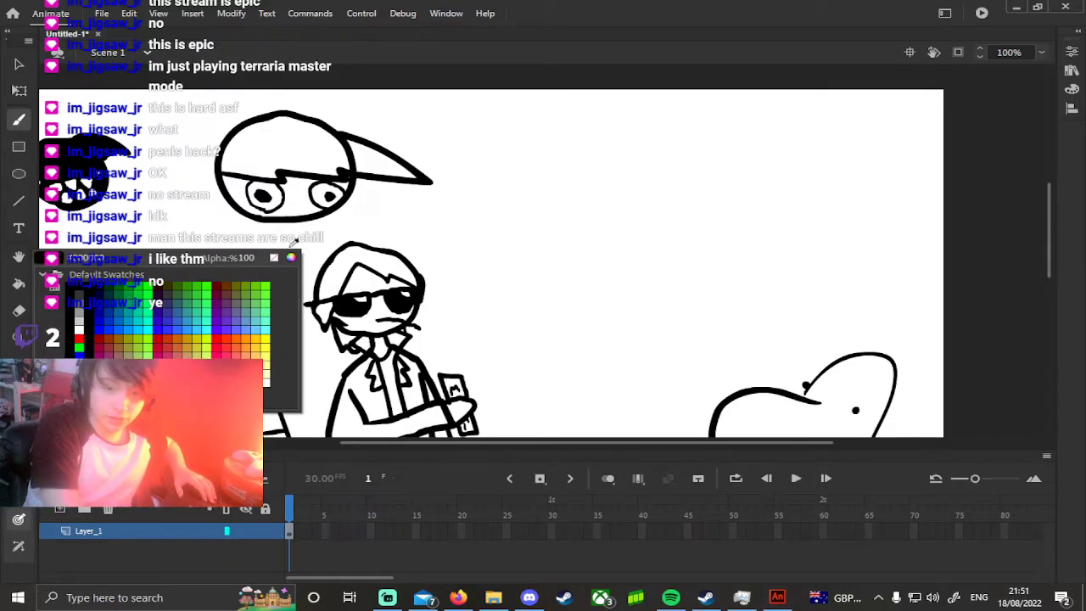
left_click(289, 259)
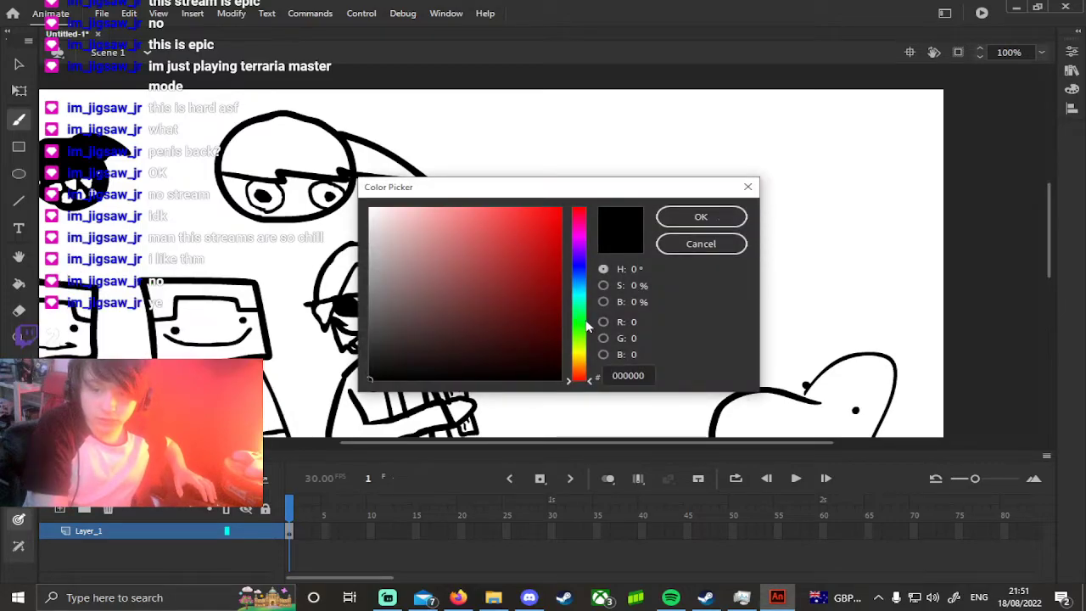
left_click_drag(579, 373, 579, 366)
left_click_drag(373, 374, 389, 364)
left_click(722, 217)
mouse_move(575, 262)
left_mouse_down()
mouse_move(541, 168)
mouse_move(608, 133)
mouse_move(668, 171)
mouse_move(667, 238)
mouse_move(633, 270)
mouse_move(587, 267)
mouse_move(560, 191)
mouse_move(607, 163)
mouse_move(661, 219)
left_mouse_up()
key("ctrl+z")
mouse_move(620, 254)
left_mouse_down()
mouse_move(555, 224)
mouse_move(632, 220)
mouse_move(621, 206)
mouse_move(688, 194)
mouse_move(633, 175)
left_mouse_up()
left_click_drag(641, 229, 612, 236)
left_click(592, 240)
left_click(655, 219)
key("ctrl+z")
key("ctrl+z")
key("ctrl+z")
key("ctrl+z")
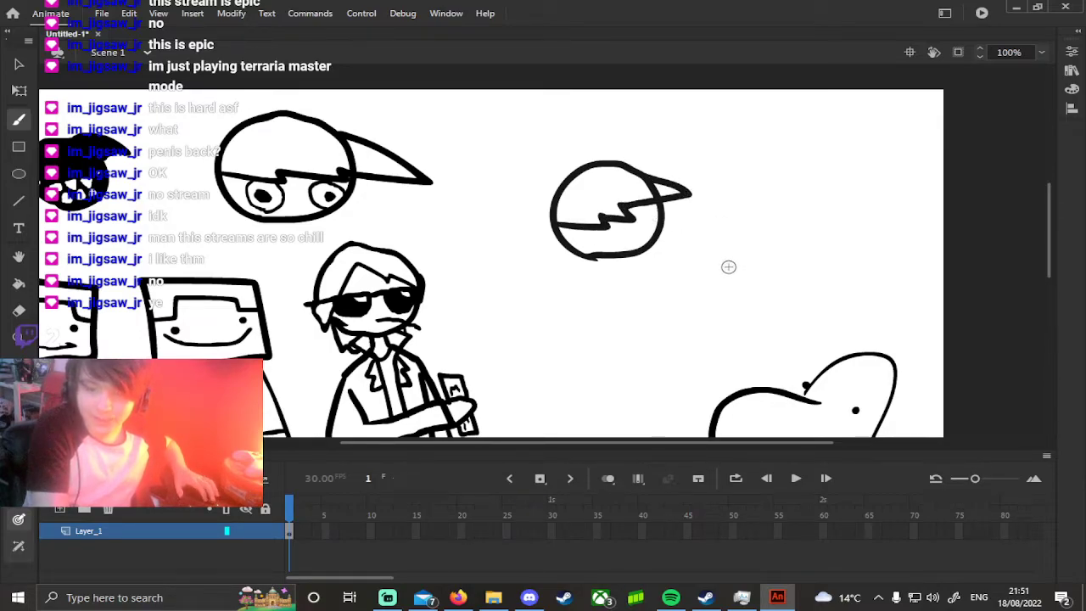
Pick a default colour swatch and draw a small round head with two drooping, pointed arms beside the peaked round head.
left_click(19, 390)
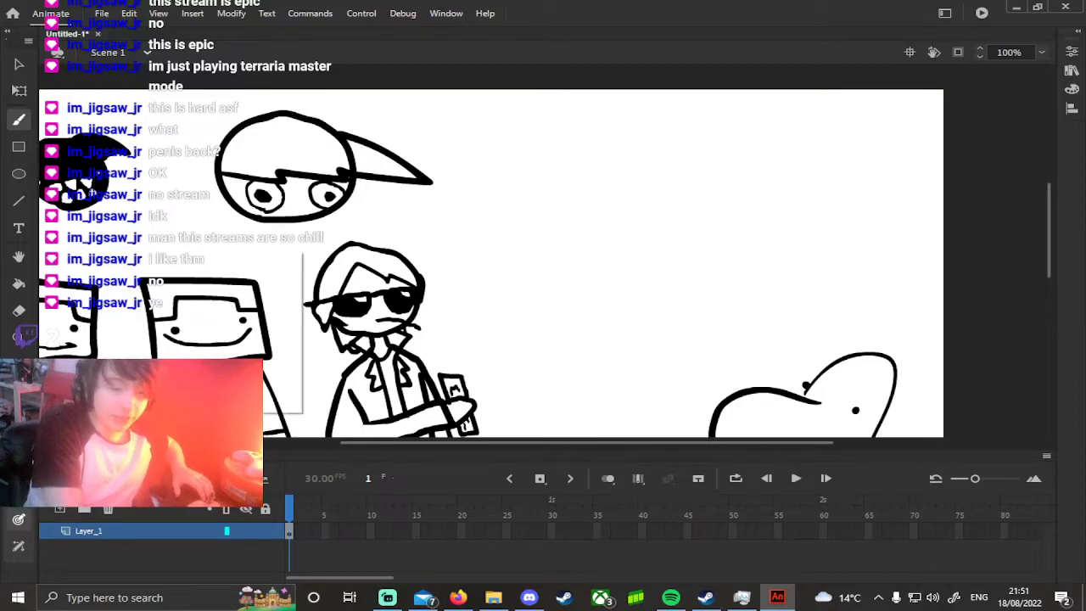
left_click(73, 338)
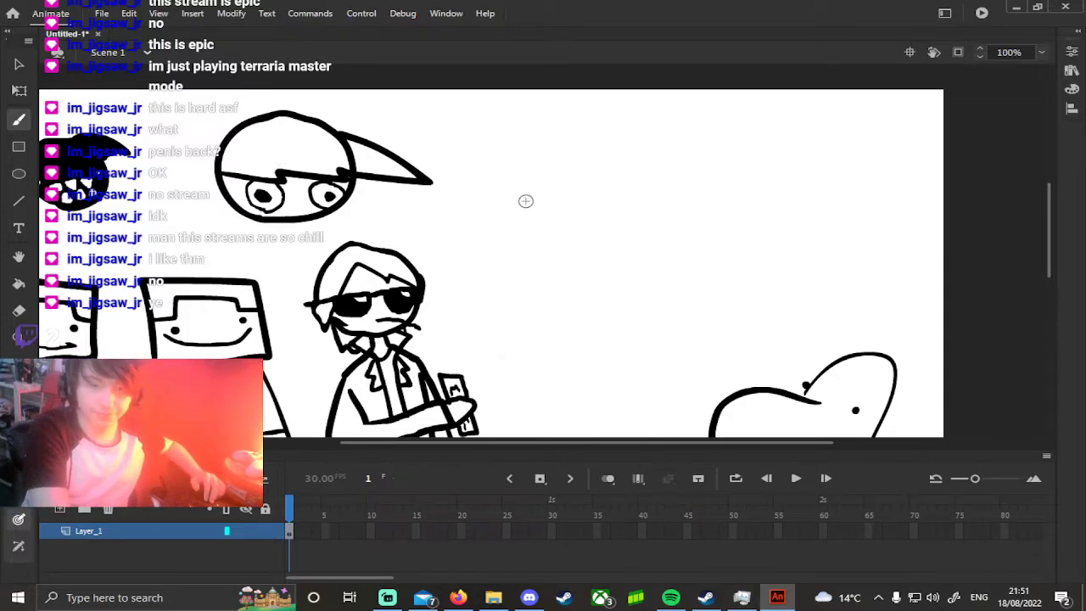
left_click_drag(584, 179, 522, 197)
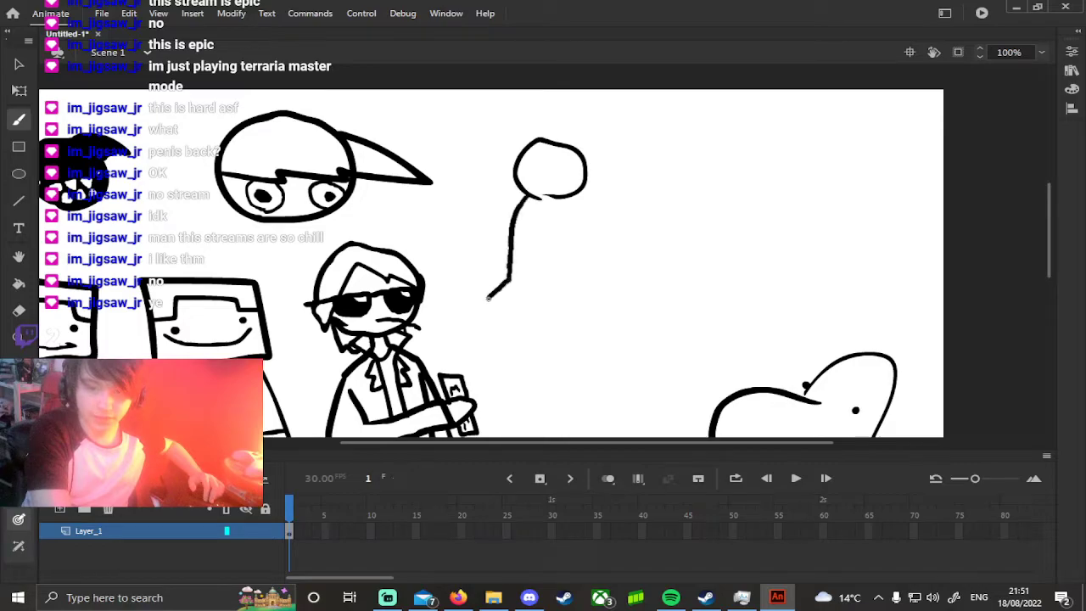
left_click_drag(535, 250, 550, 193)
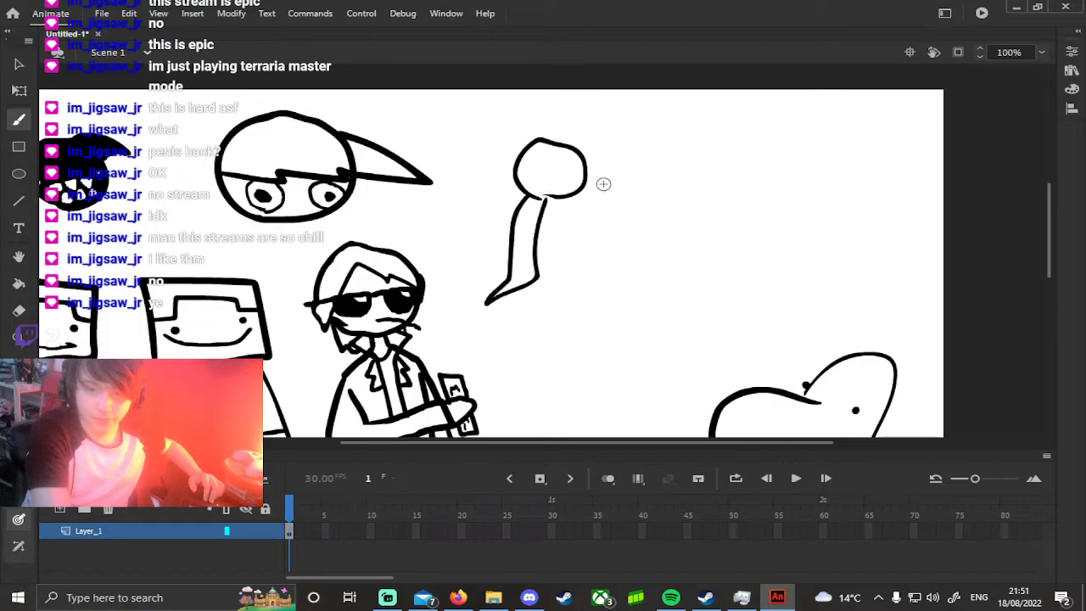
left_click_drag(606, 234, 637, 283)
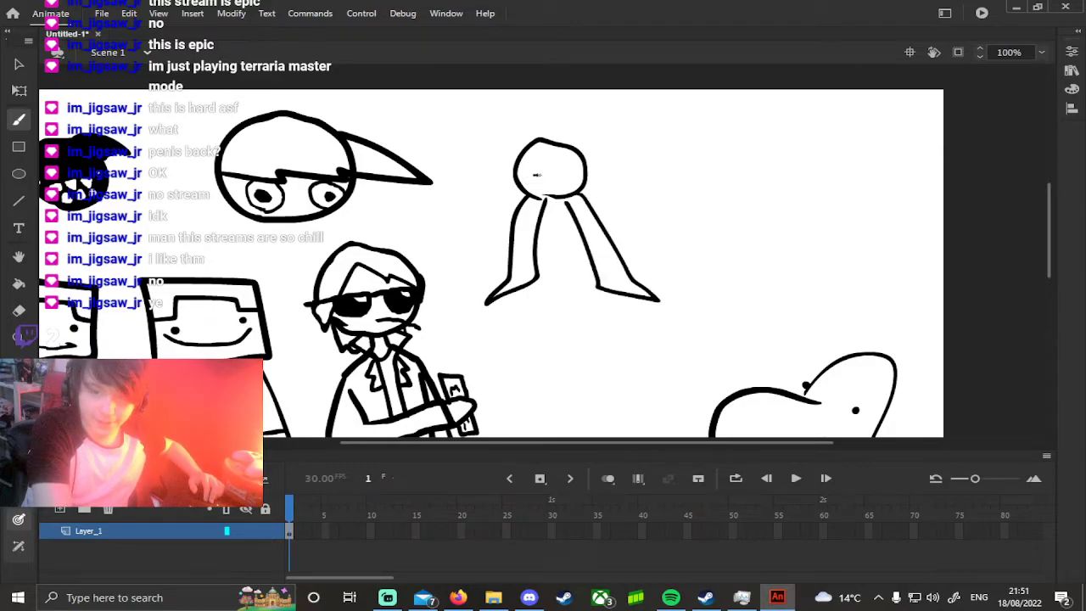
Undo the small round head and its drooping, pointed arms beside the peaked round head.
left_click_drag(552, 180, 526, 172)
key("ctrl+z")
key("ctrl+z")
key("ctrl+z")
key("ctrl+z")
key("ctrl+z")
key("ctrl+z")
key("ctrl+z")
key("ctrl+z")
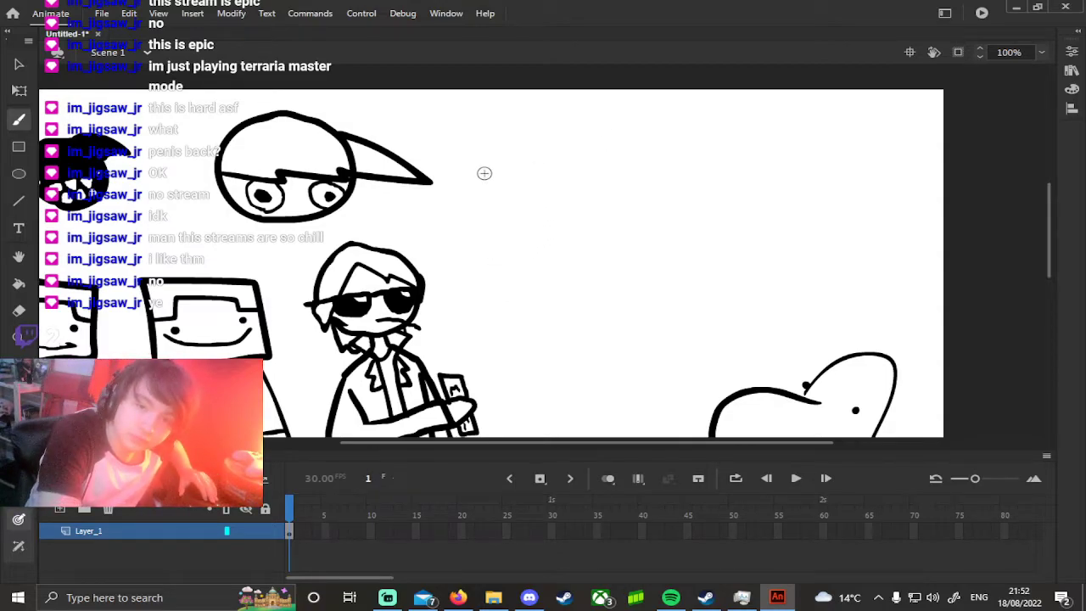
Draw a square head beside the peaked round head, with a long, narrow bar-shaped arm next to it.
mouse_move(504, 213)
left_mouse_down()
mouse_move(501, 151)
mouse_move(585, 163)
mouse_move(587, 217)
mouse_move(508, 218)
mouse_move(524, 265)
left_mouse_up()
key("ctrl+z")
mouse_move(515, 220)
left_mouse_down()
mouse_move(520, 249)
mouse_move(537, 260)
mouse_move(576, 258)
mouse_move(565, 219)
left_mouse_up()
key("ctrl+z")
left_click_drag(476, 194, 492, 311)
left_click_drag(502, 274, 490, 198)
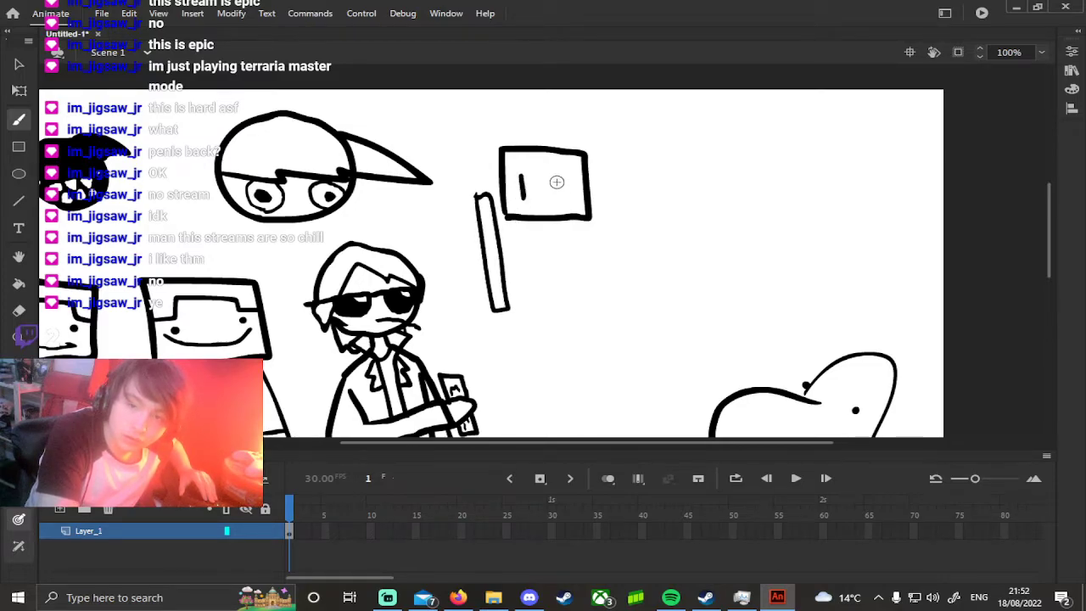
Undo the tall vertical eye strokes on the square head and draw a small dot eye instead.
mouse_move(568, 163)
left_mouse_down()
mouse_move(510, 190)
mouse_move(531, 207)
mouse_move(569, 203)
left_mouse_up()
key("ctrl+z")
key("ctrl+z")
key("ctrl+z")
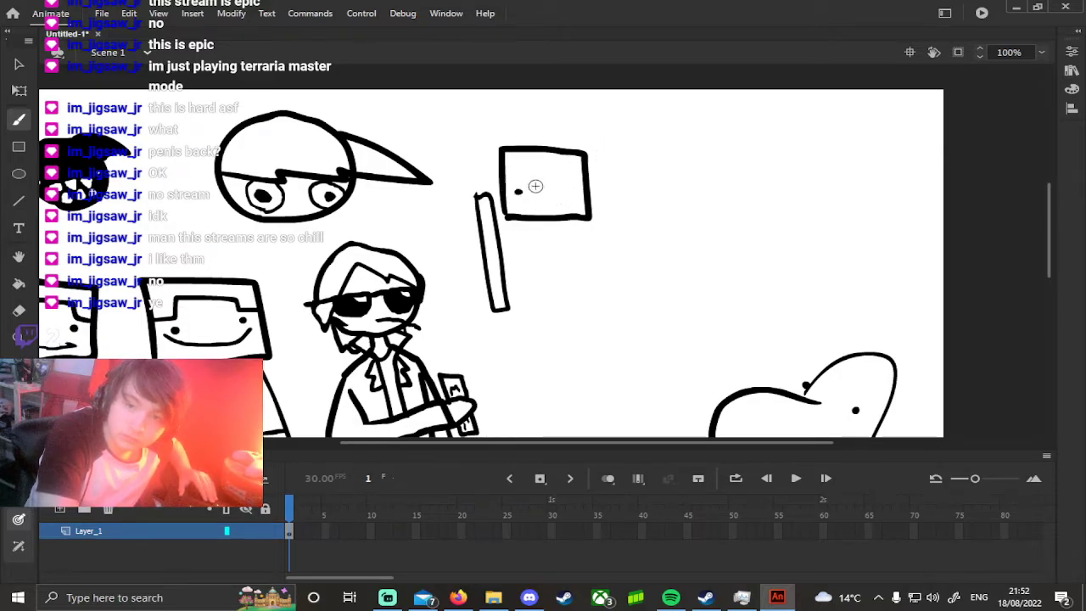
Add flat eyebrows and the other dot eye to the square head, plus a second bar arm, scribbled torso and bar-shaped leg.
mouse_move(510, 186)
left_mouse_down()
mouse_move(603, 169)
mouse_move(610, 252)
mouse_move(619, 251)
mouse_move(604, 167)
left_mouse_up()
key("ctrl+z")
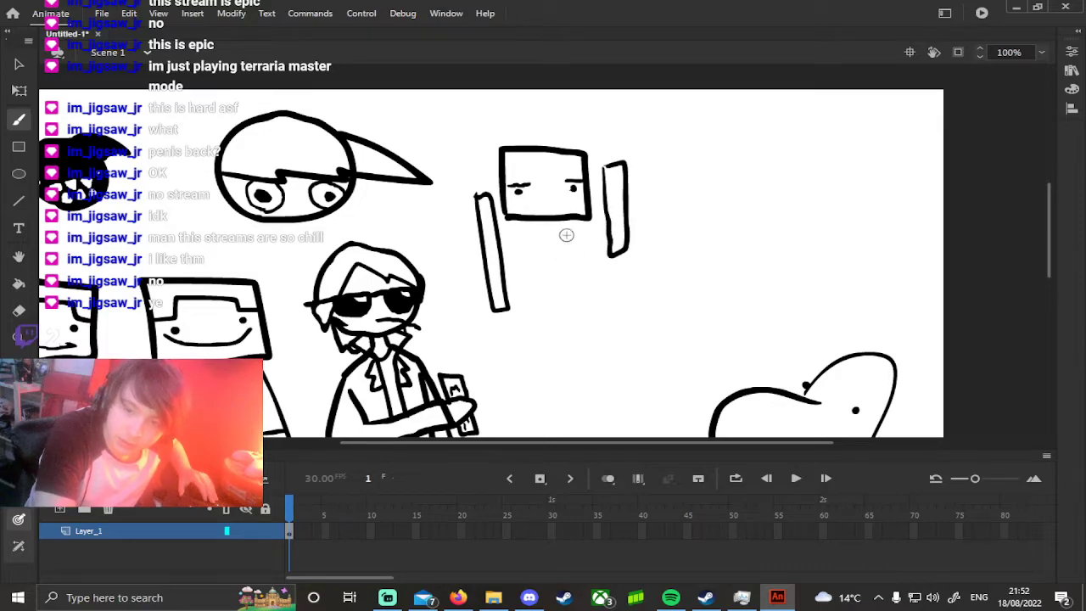
mouse_move(531, 236)
left_mouse_down()
mouse_move(563, 247)
mouse_move(549, 274)
mouse_move(567, 302)
mouse_move(554, 309)
mouse_move(574, 317)
mouse_move(573, 260)
mouse_move(584, 263)
mouse_move(574, 333)
left_mouse_up()
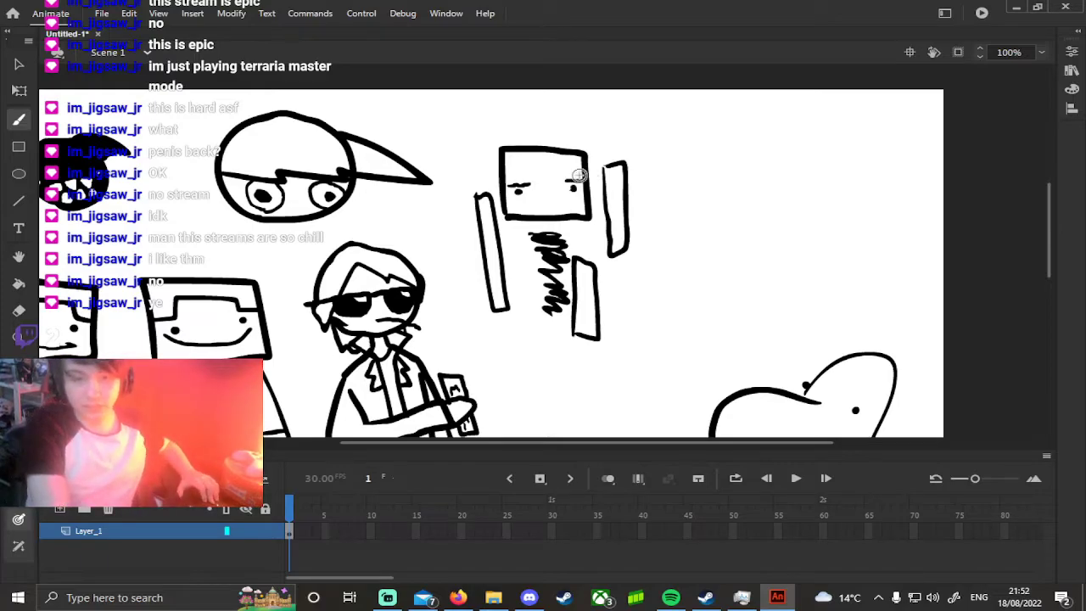
Try adding short body lines beneath the peaked round head.
left_click_drag(245, 217, 221, 253)
left_click_drag(337, 216, 344, 243)
key("ctrl+z")
key("ctrl+z")
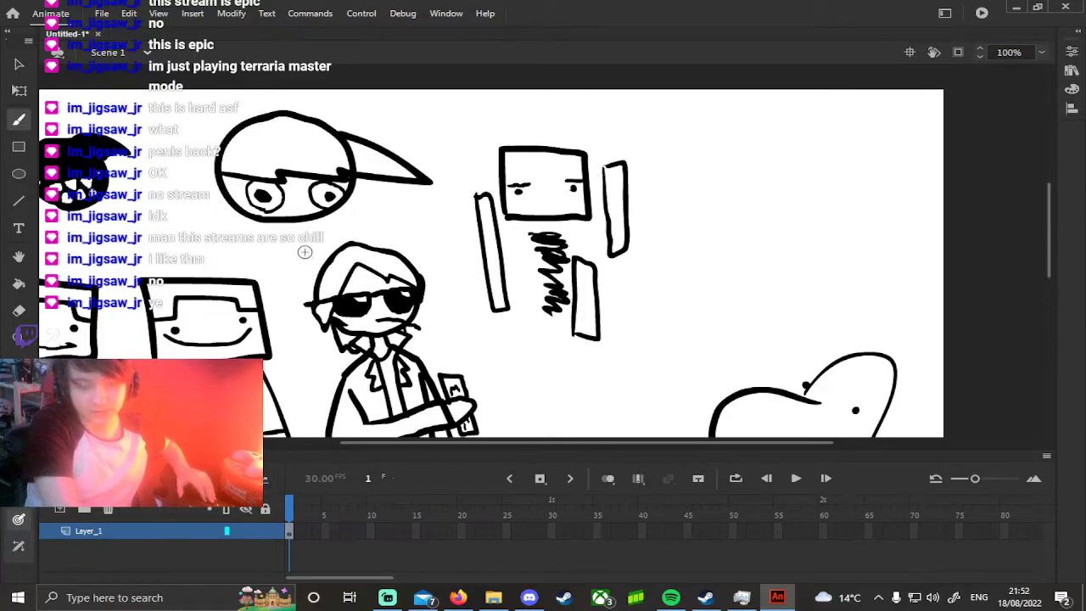
Try several jagged mouth lines across the lower part of the square head.
mouse_move(432, 279)
left_mouse_down()
mouse_move(725, 170)
mouse_move(654, 217)
mouse_move(827, 206)
mouse_move(453, 271)
left_mouse_up()
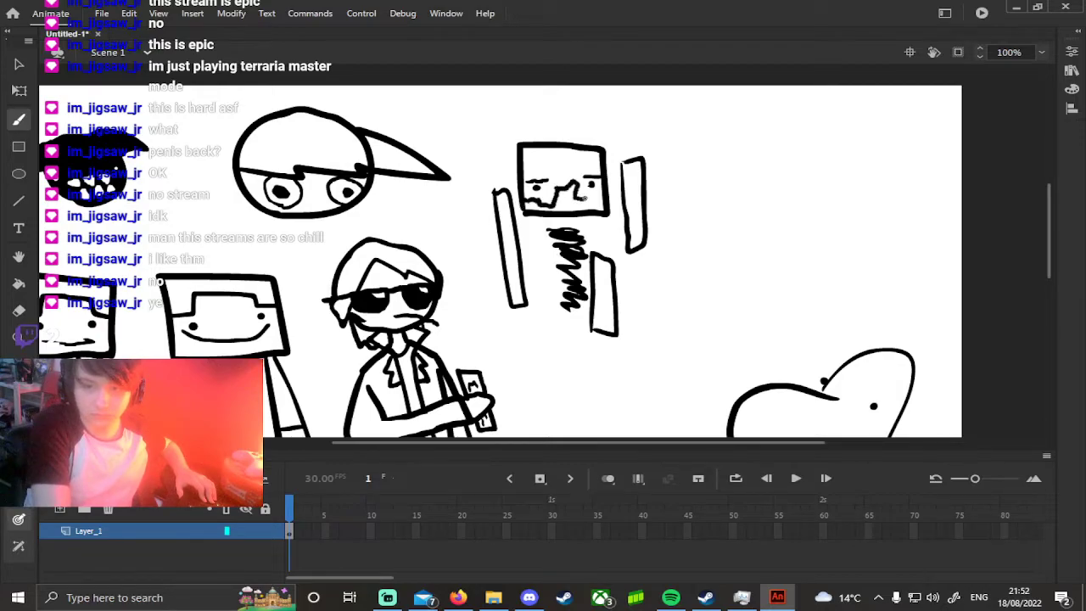
left_click_drag(595, 203, 597, 197)
key("ctrl+z")
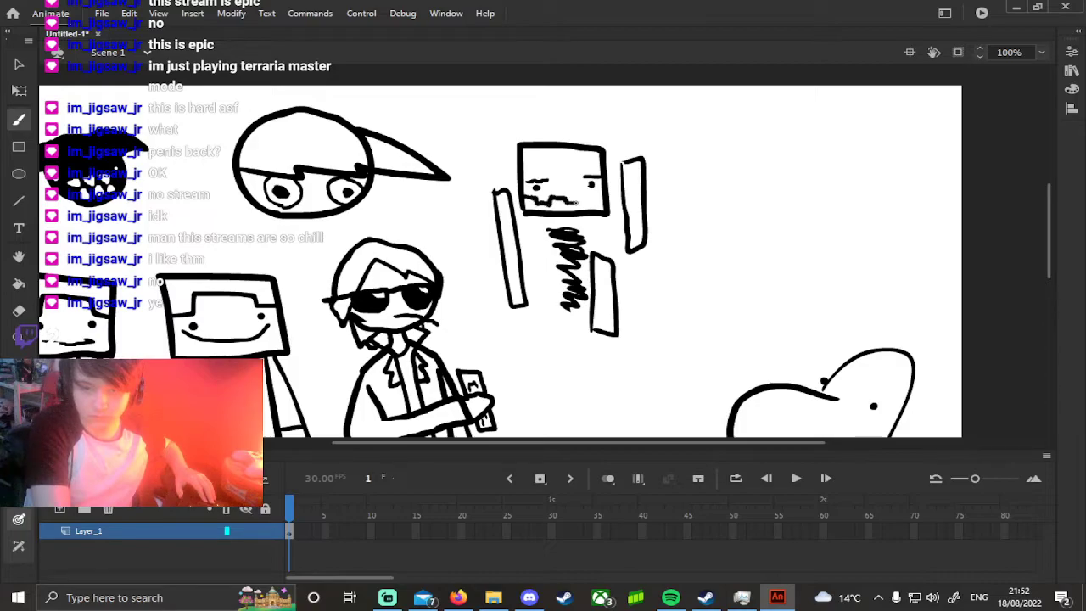
left_click_drag(593, 202, 604, 205)
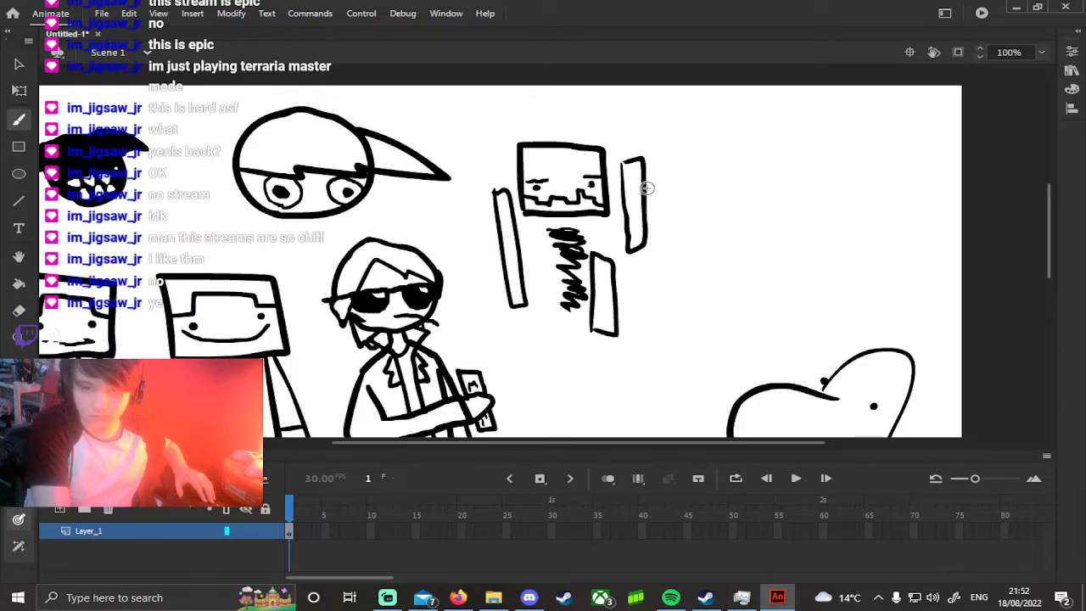
key("ctrl+z")
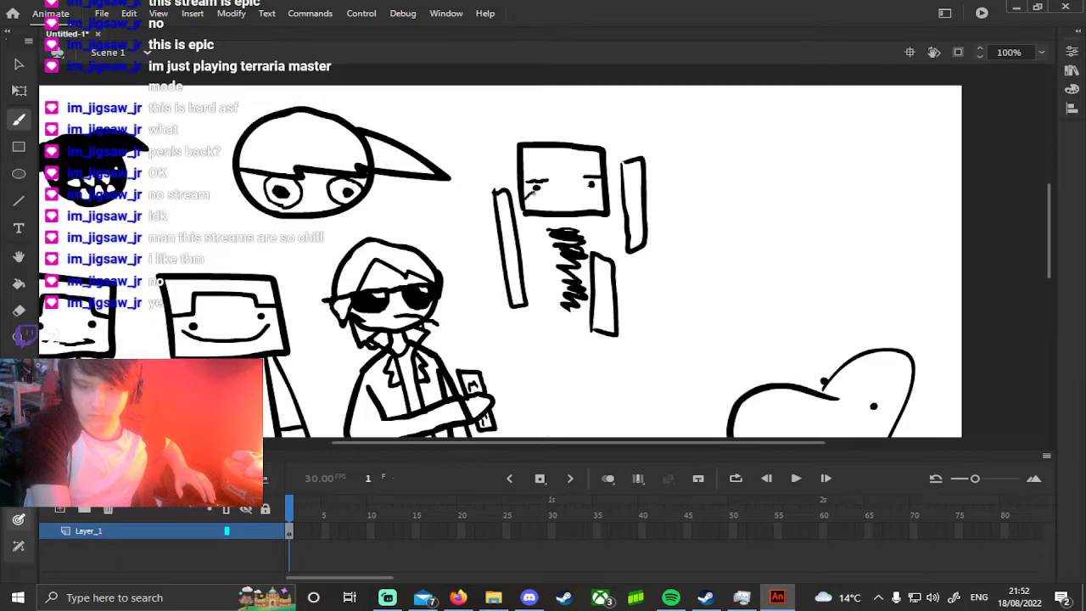
left_click_drag(553, 197, 560, 181)
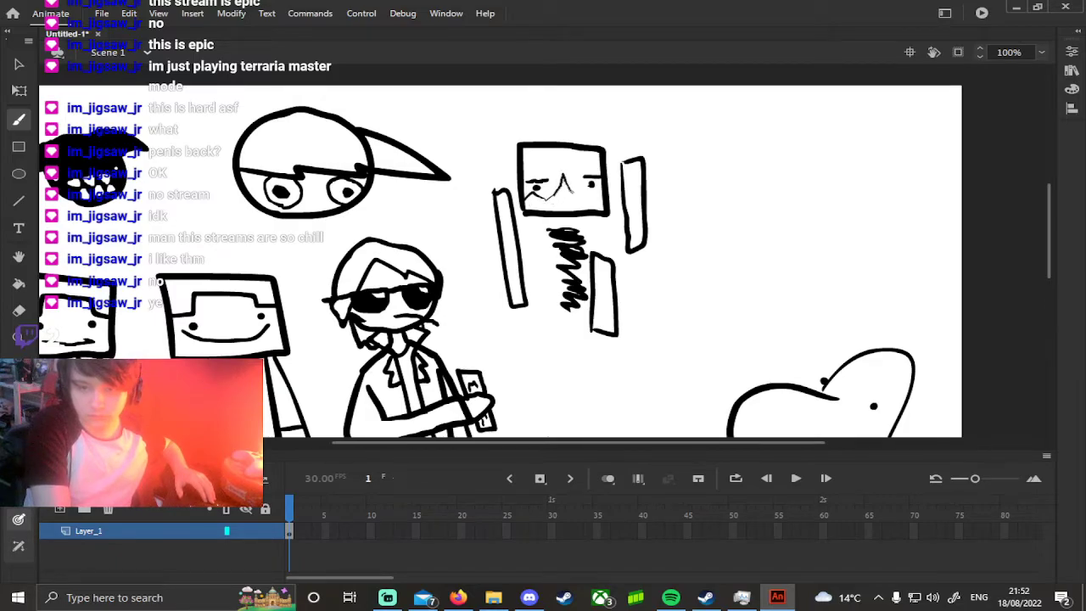
key("ctrl+z")
key("ctrl+z")
key("ctrl+z")
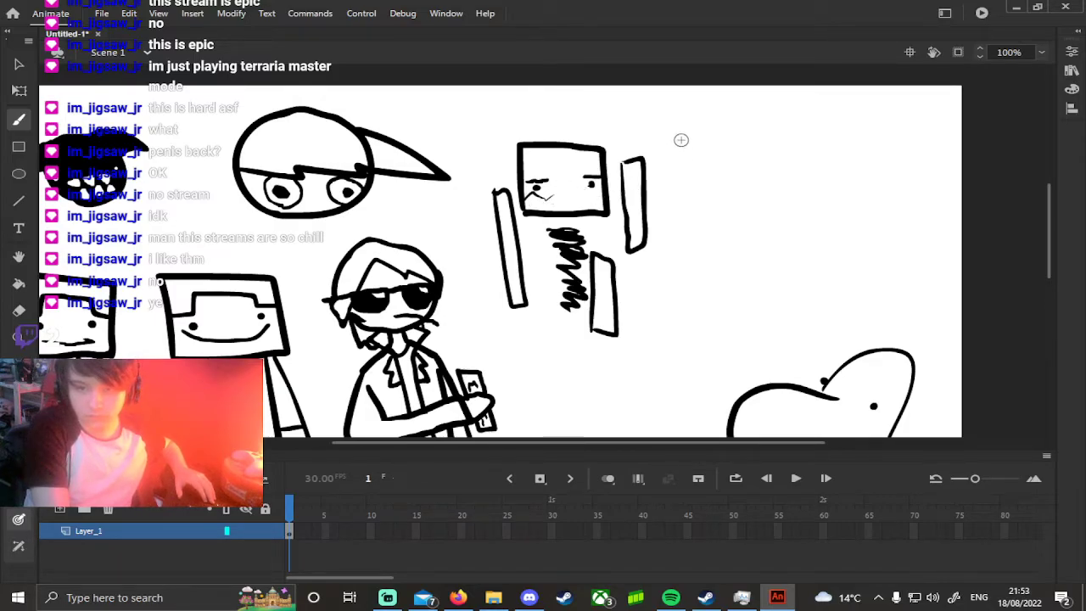
Draw small jacket lapels on both sides of the necktie on the box-headed character.
mouse_move(595, 363)
left_mouse_down()
mouse_move(831, 194)
mouse_move(690, 349)
left_mouse_up()
scroll(690, 350, "left", 6)
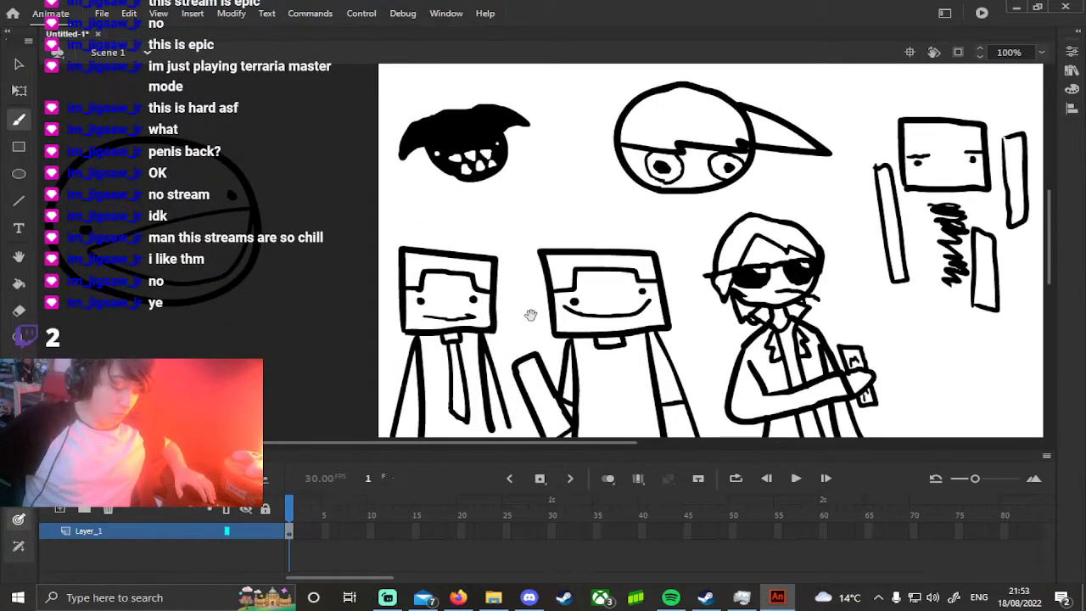
scroll(594, 331, "right", 8)
scroll(578, 183, "down", 2)
scroll(578, 184, "up", 2)
scroll(578, 183, "left", 1)
scroll(460, 313, "down", 1)
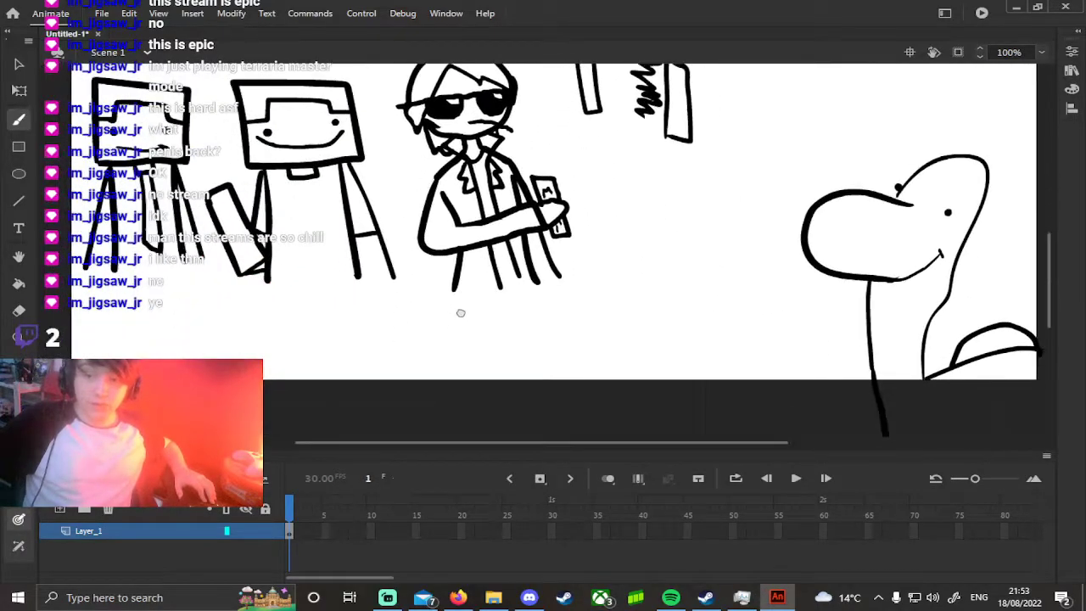
scroll(422, 343, "down", 2)
scroll(421, 343, "left", 4)
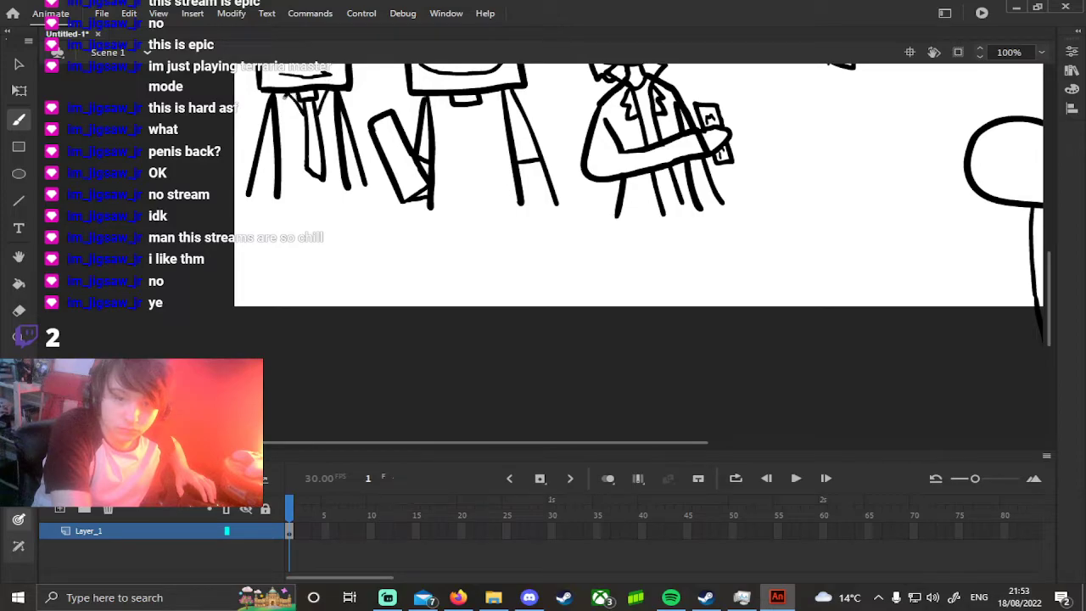
key("ctrl+z")
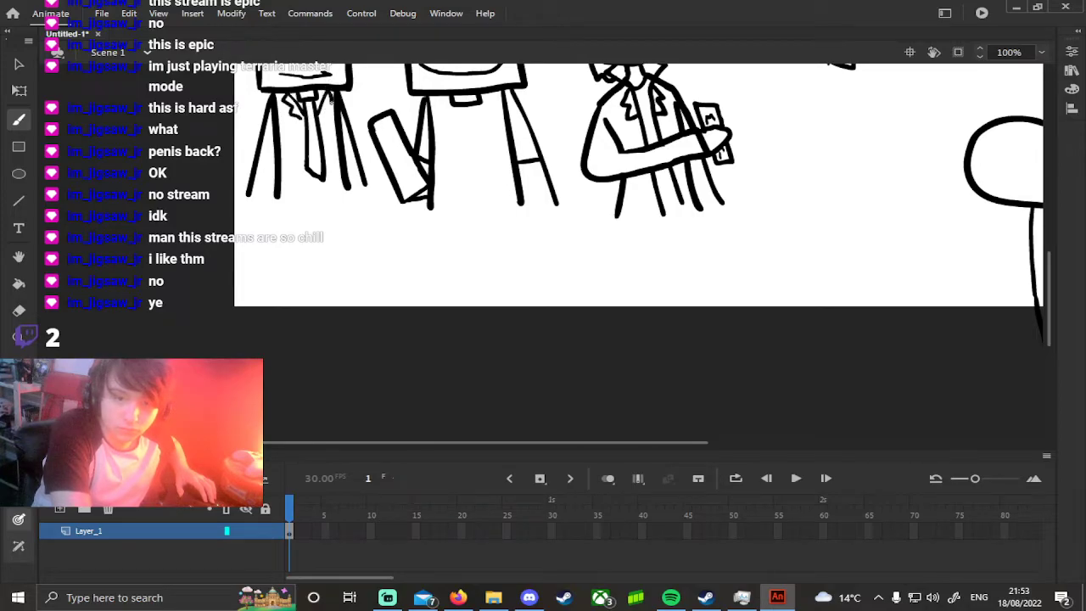
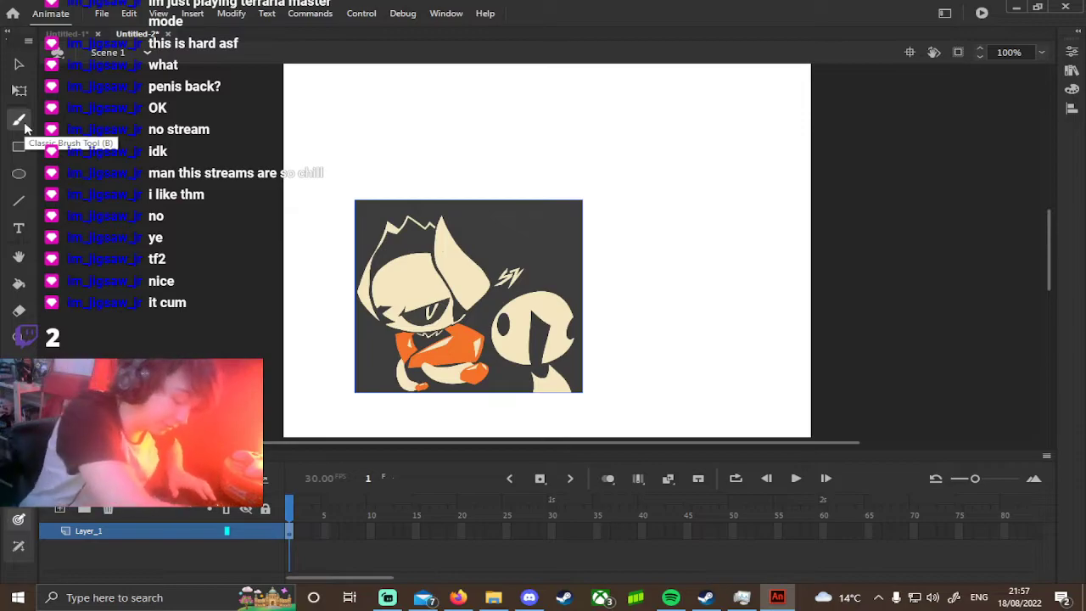
Paint cream, dark grey and orange palette blobs beside the stage, sampling the grey and orange from the reference picture.
mouse_move(186, 188)
left_mouse_down()
mouse_move(185, 157)
mouse_move(195, 163)
left_mouse_up()
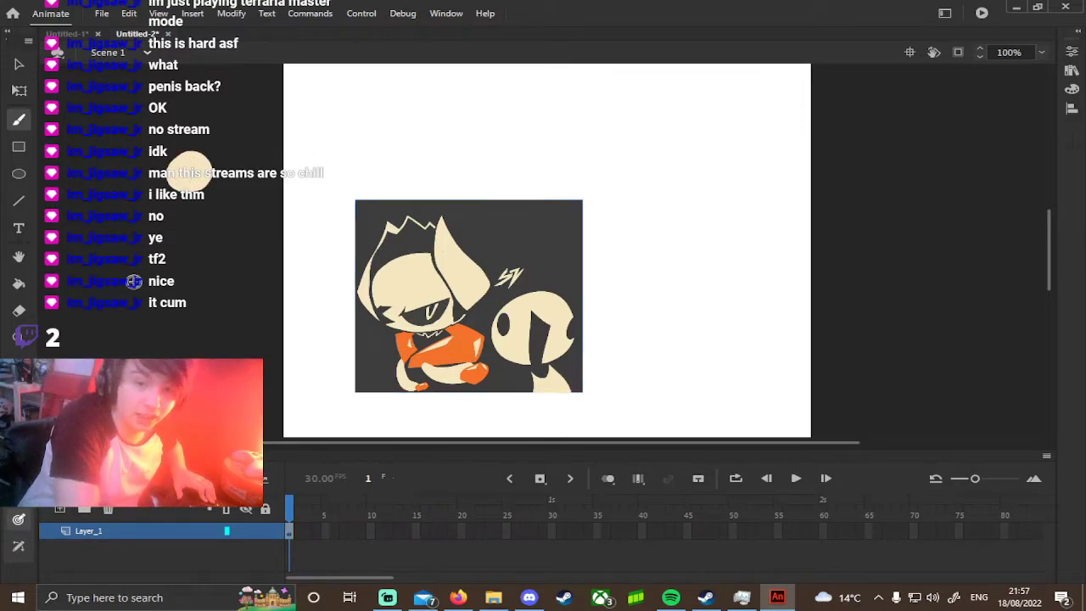
left_click(19, 407)
left_click(497, 218)
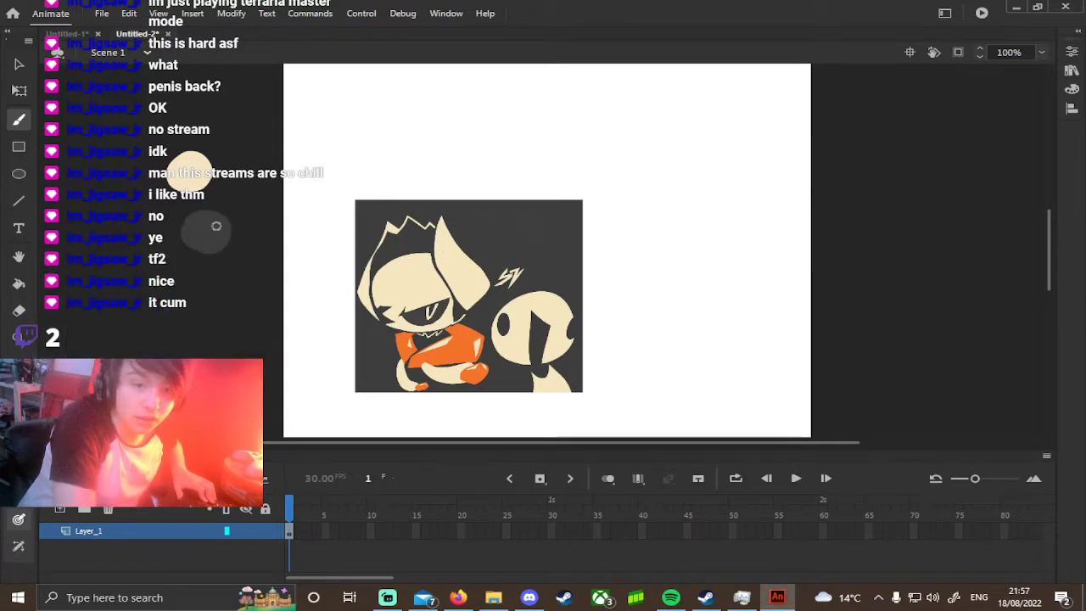
left_click(19, 407)
left_click(459, 342)
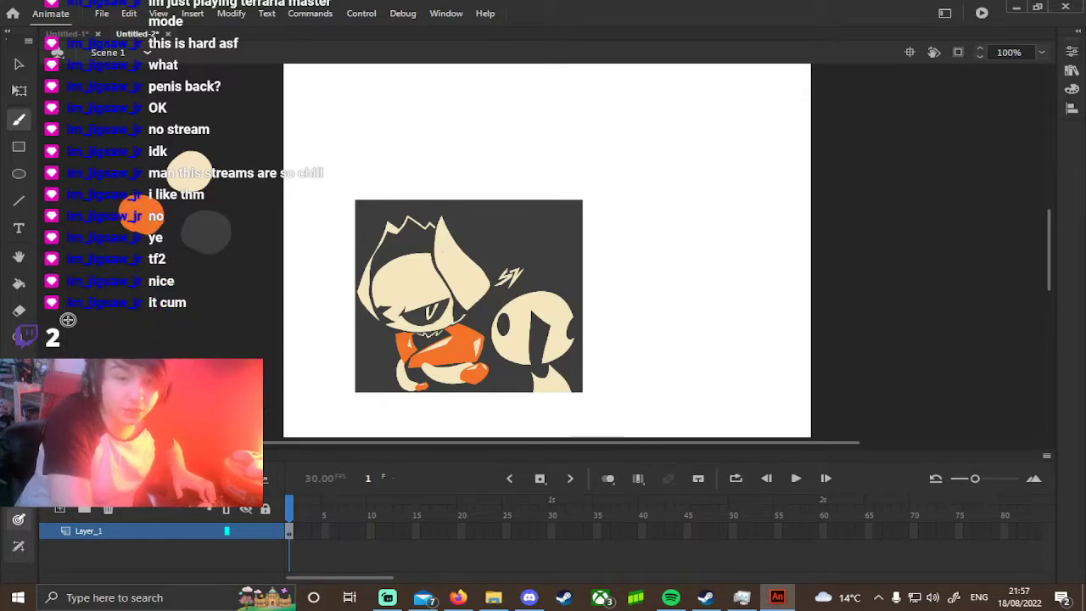
Delete the reference picture from the stage.
key("v")
left_click_drag(528, 328, 527, 321)
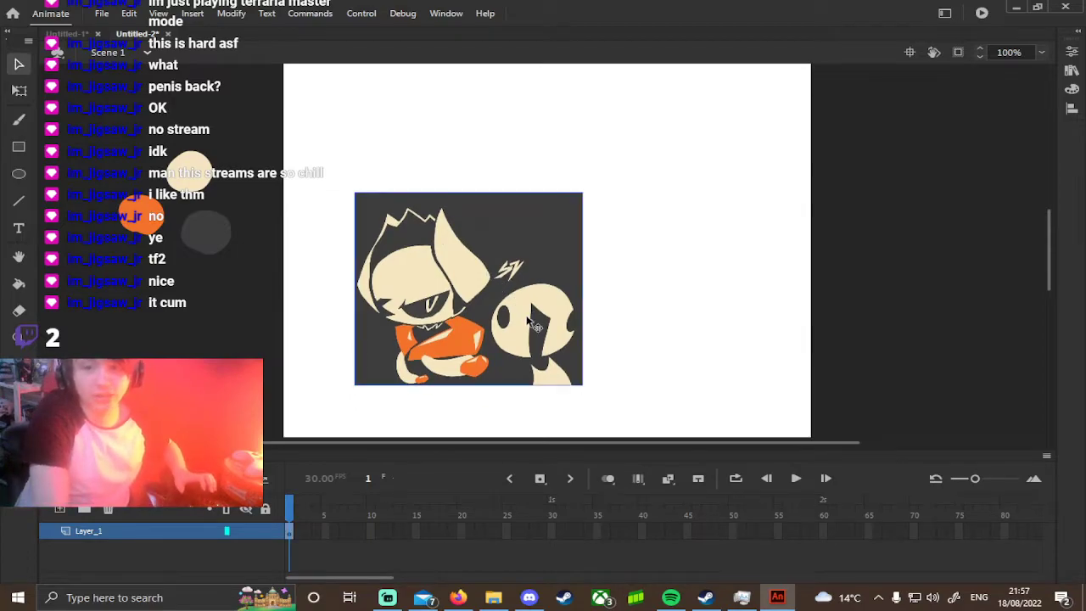
key("Delete")
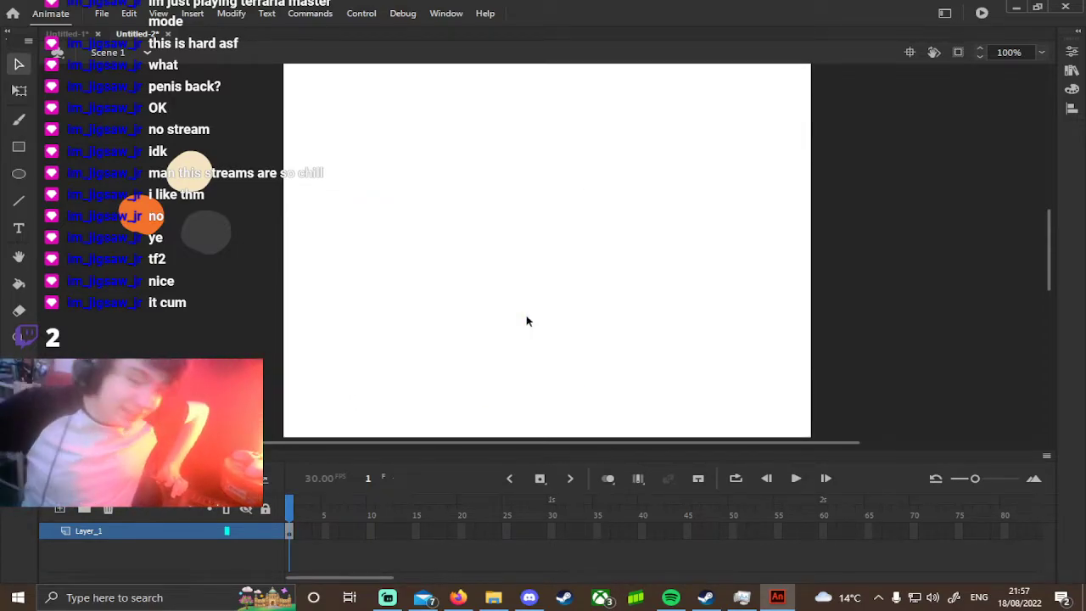
Add a second layer and move it below Layer_1.
left_click_drag(285, 223, 295, 247)
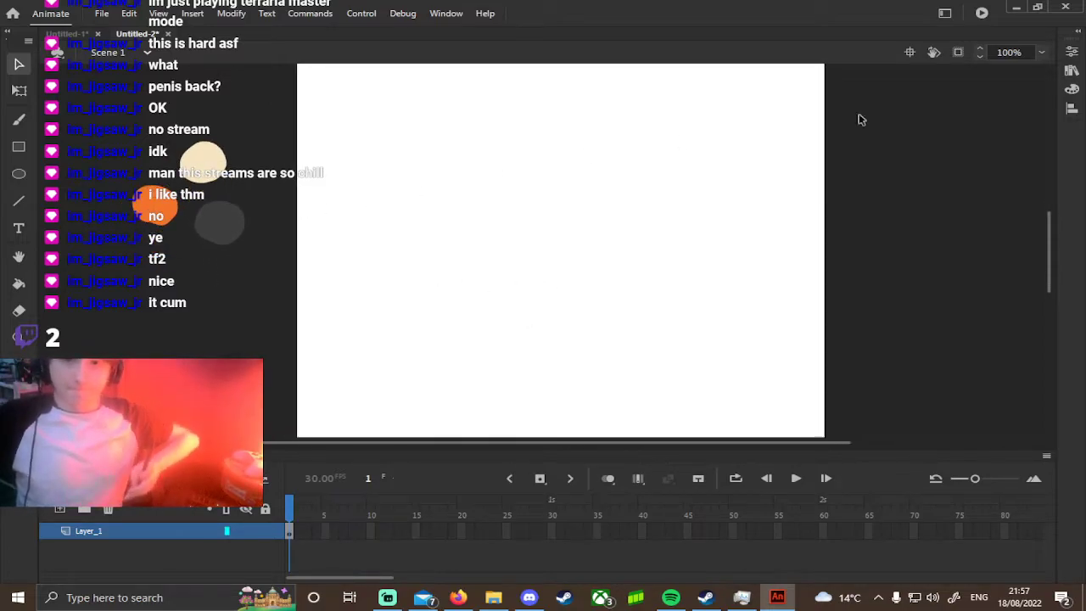
left_click(985, 56)
left_click(982, 57)
left_click(982, 57)
left_click(982, 57)
left_click_drag(781, 276, 775, 274)
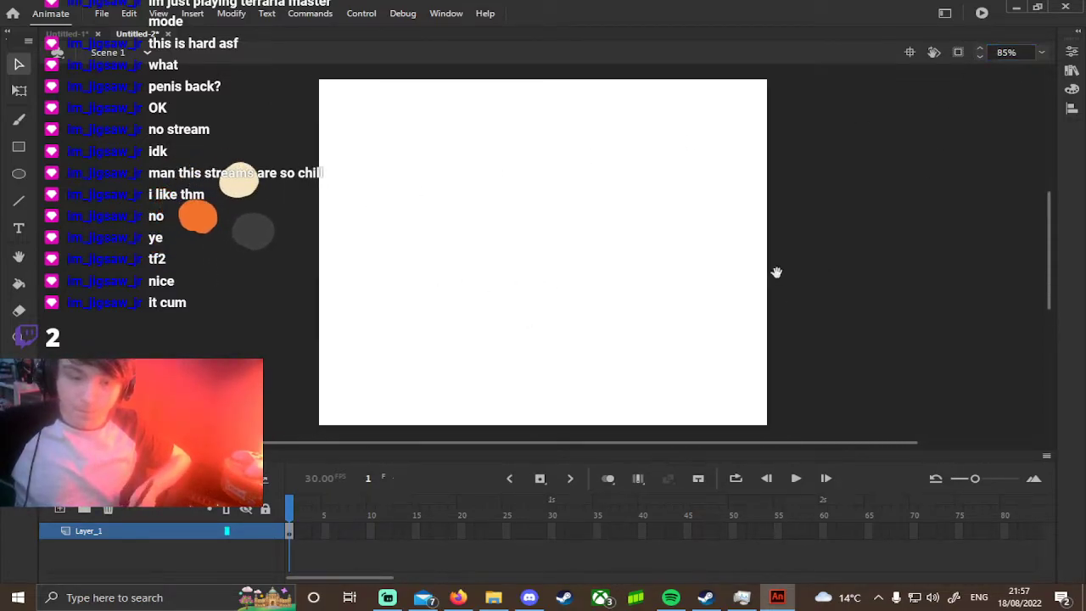
left_click(60, 509)
left_click_drag(119, 532, 111, 557)
Brush an outline around the whole stage on Layer_2 in the sampled dark grey and fill the enclosed area.
left_click(18, 421)
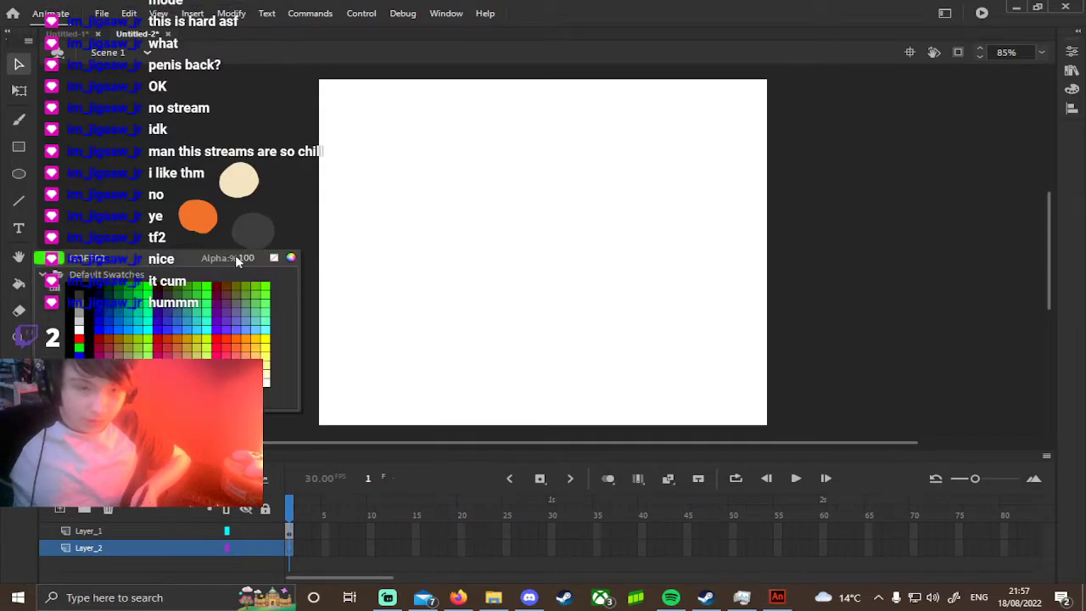
left_click(255, 232)
left_click(19, 120)
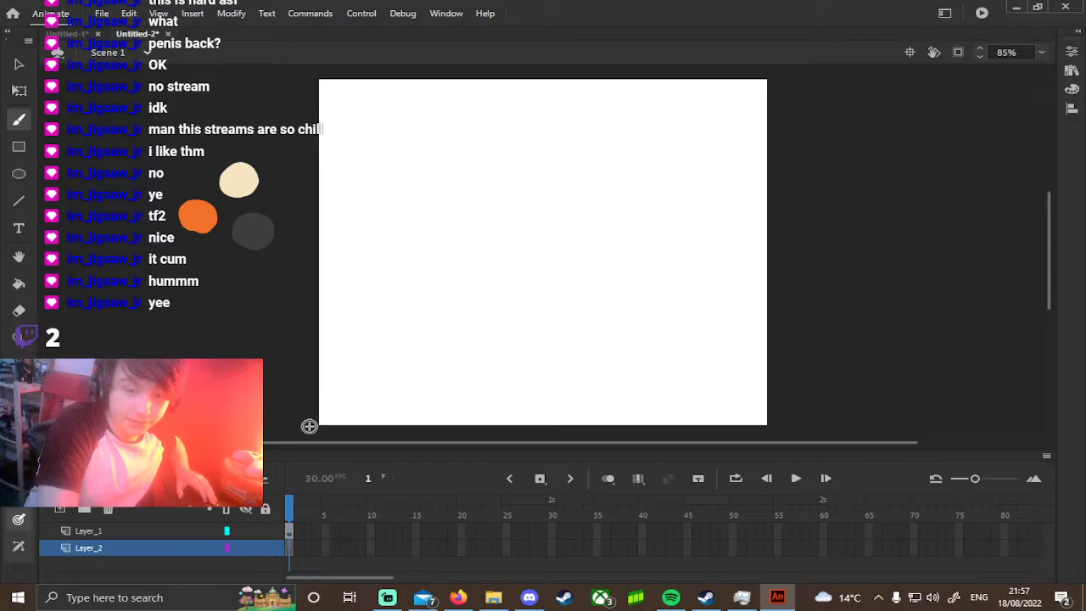
mouse_move(306, 402)
left_mouse_down()
mouse_move(295, 338)
mouse_move(310, 73)
mouse_move(720, 69)
mouse_move(786, 77)
mouse_move(794, 114)
mouse_move(791, 429)
left_mouse_up()
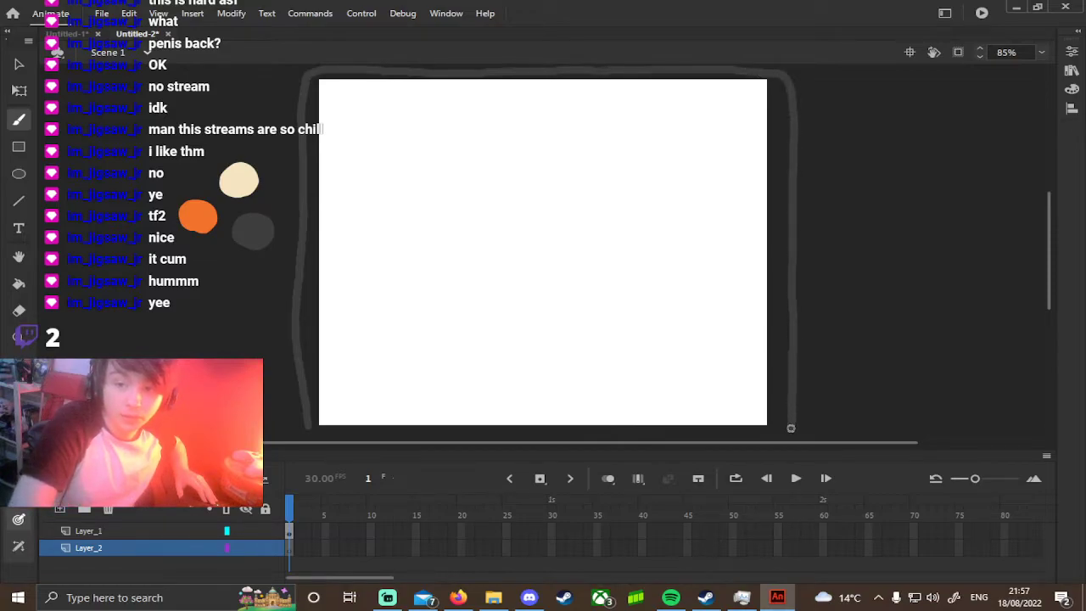
left_click_drag(675, 436, 594, 438)
left_click_drag(521, 436, 328, 433)
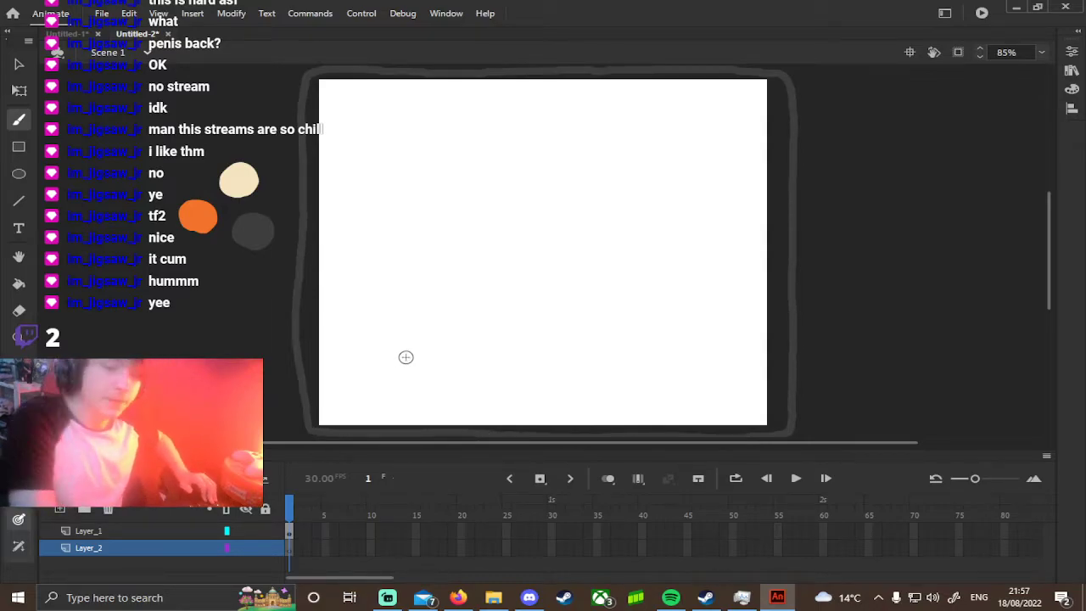
left_click(18, 283)
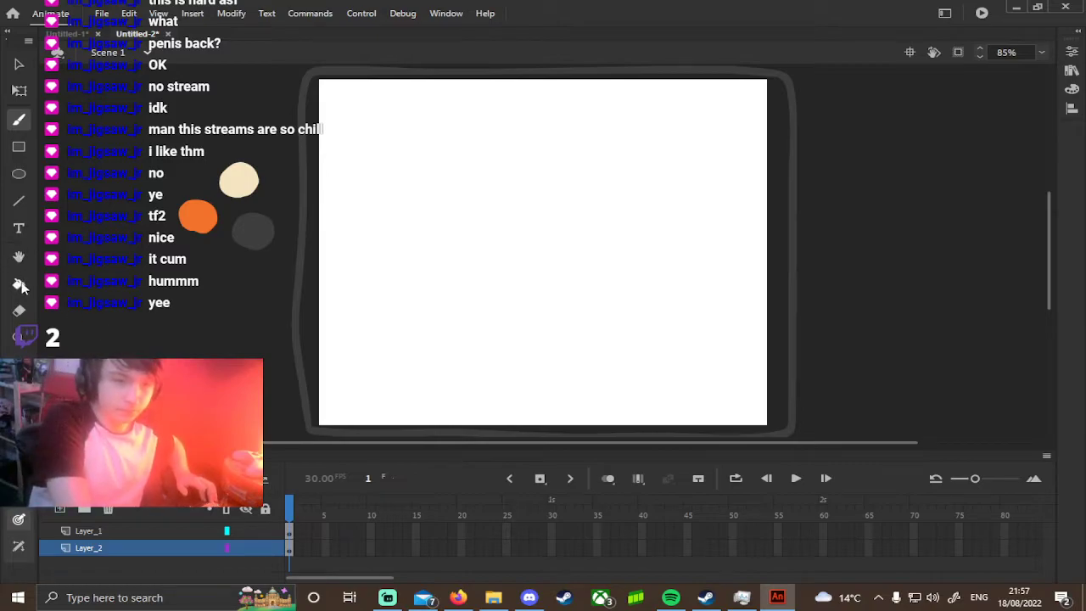
left_click(399, 271)
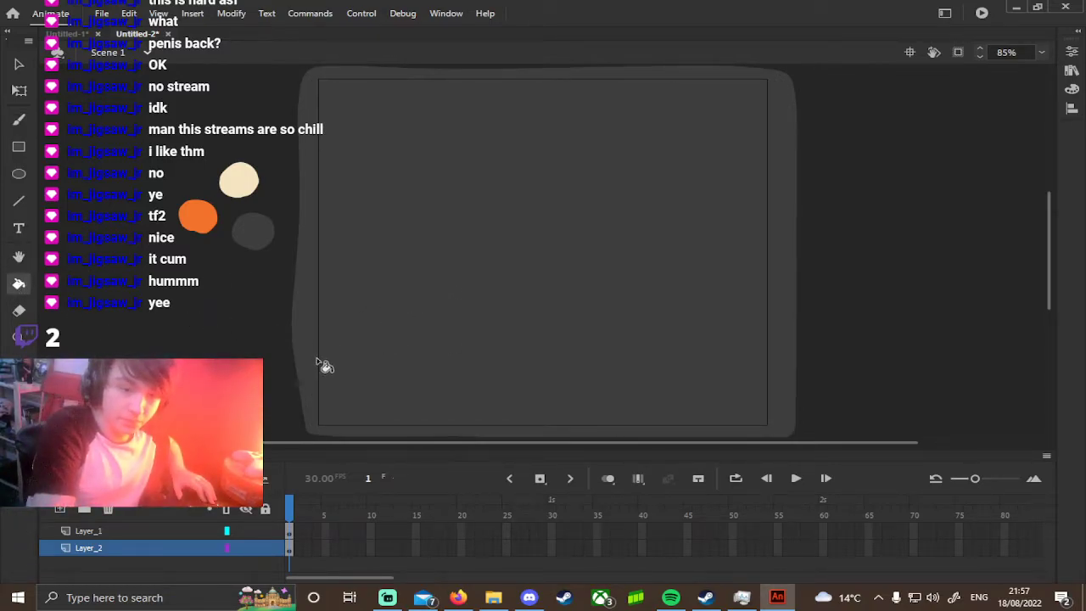
Lock Layer_2 and make Layer_1 the active layer.
left_click(133, 531)
left_click(193, 548)
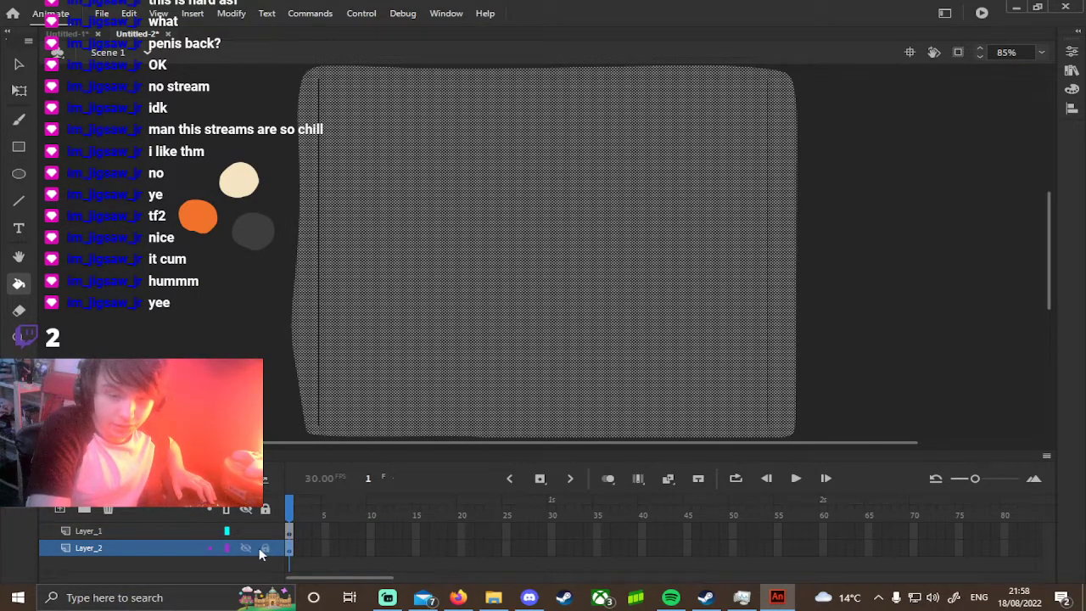
left_click(265, 548)
left_click(150, 530)
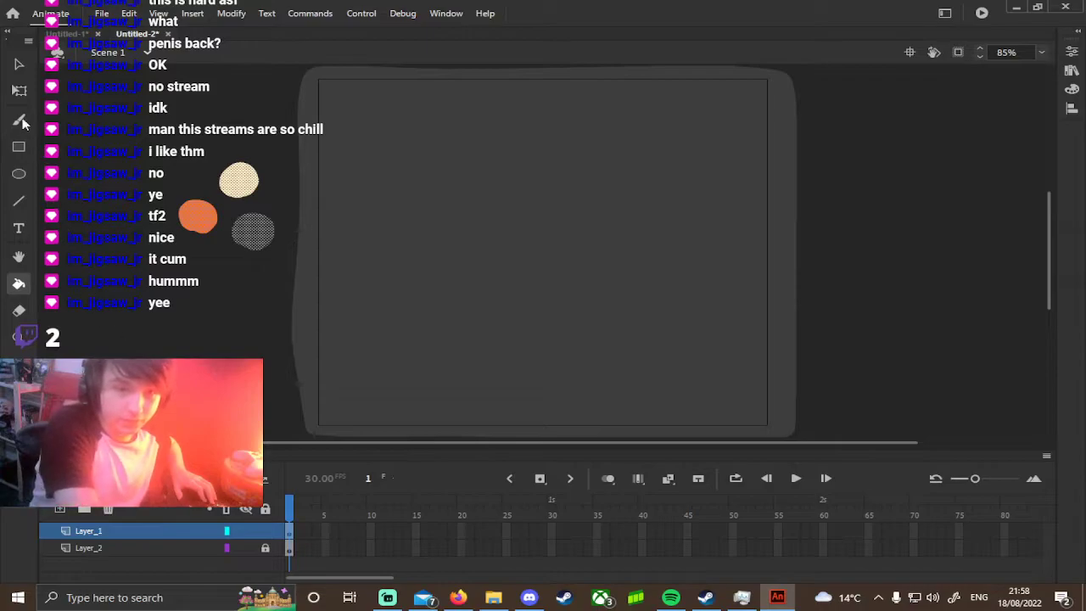
left_click(18, 67)
left_click(19, 412)
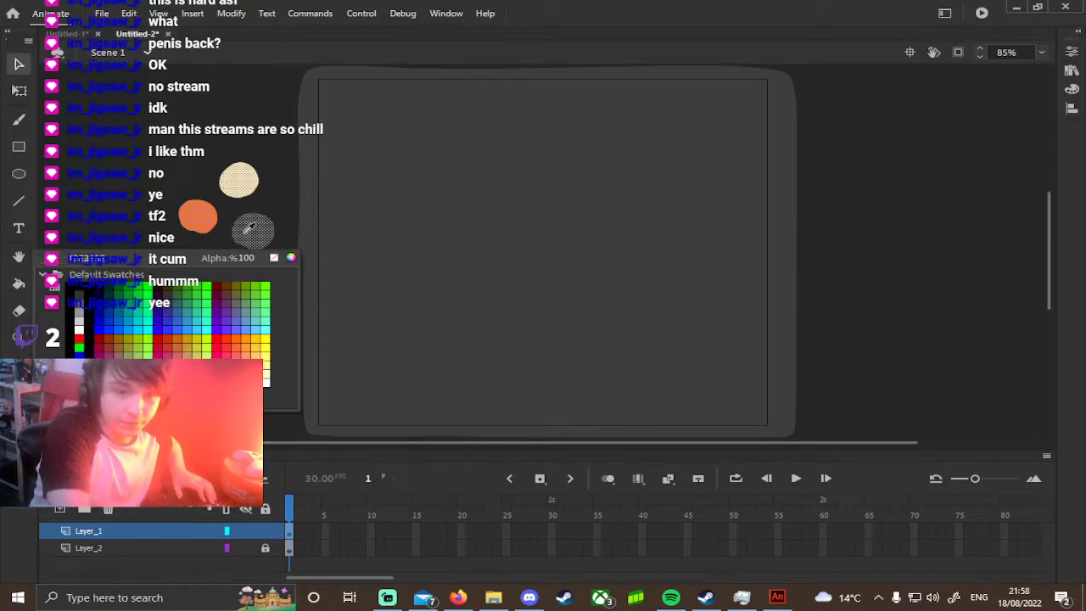
left_click(28, 128)
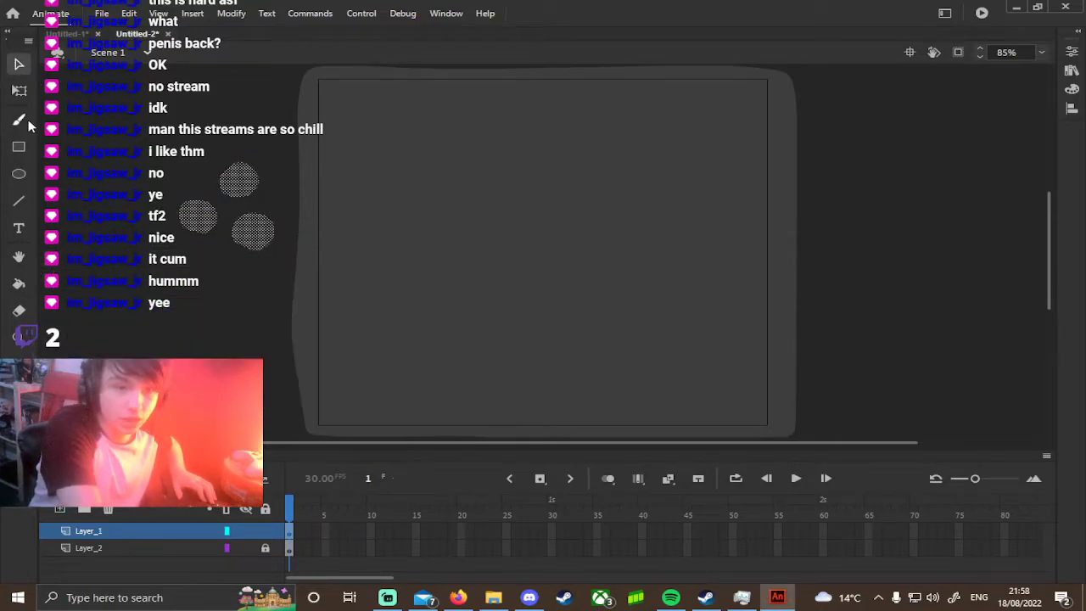
left_click(19, 119)
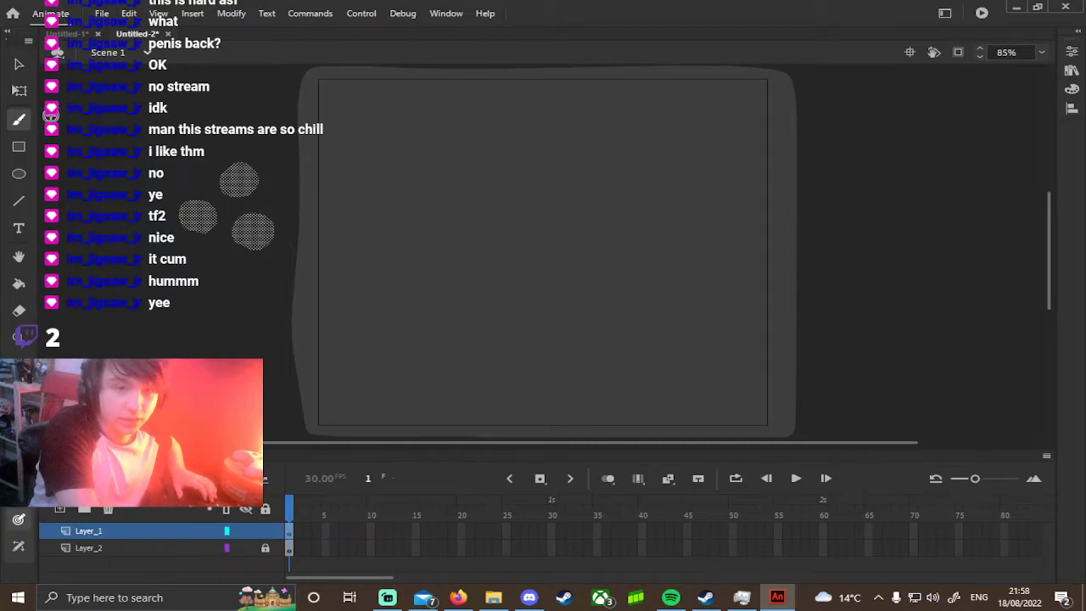
key("ctrl+z")
key("ctrl+z")
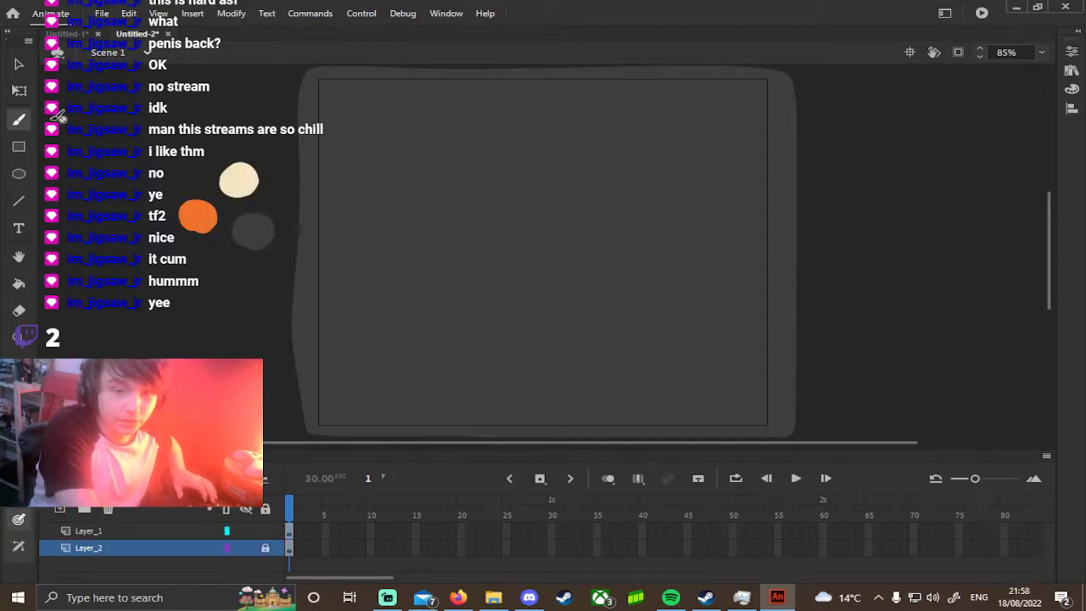
left_click(115, 528)
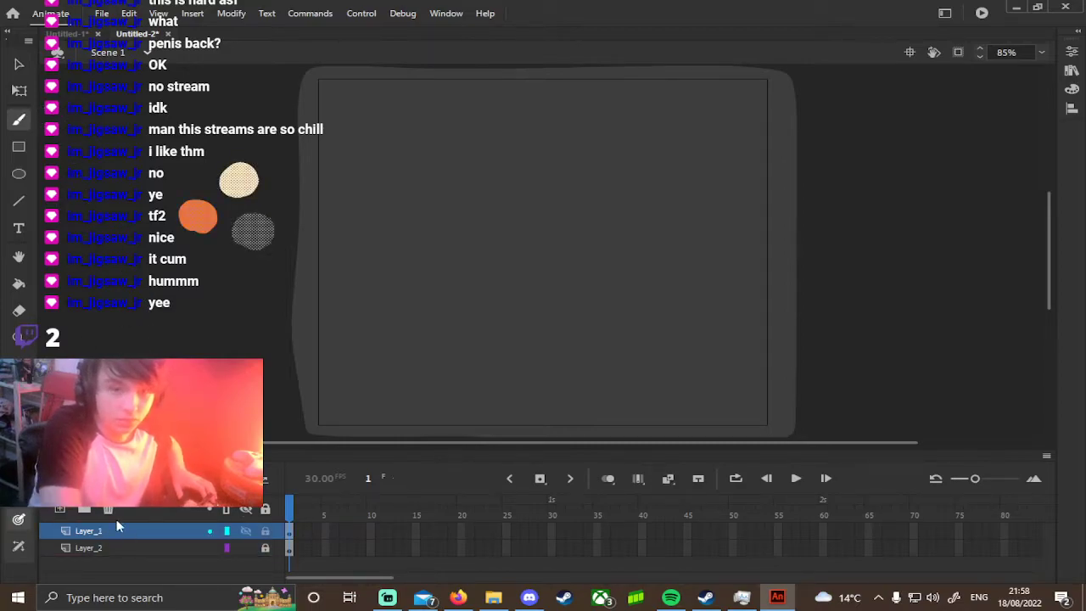
left_click(18, 64)
left_click(72, 144)
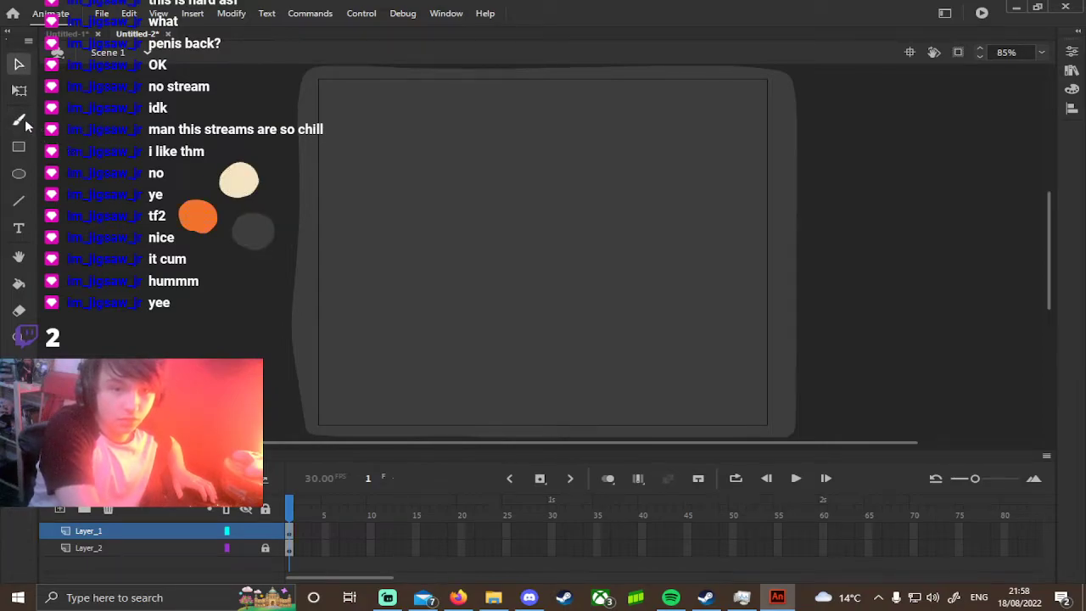
Brush a large rounded head outline on Layer_1 in the cream palette colour and fill it with cream.
left_click(22, 121)
left_click(19, 420)
left_click(255, 175)
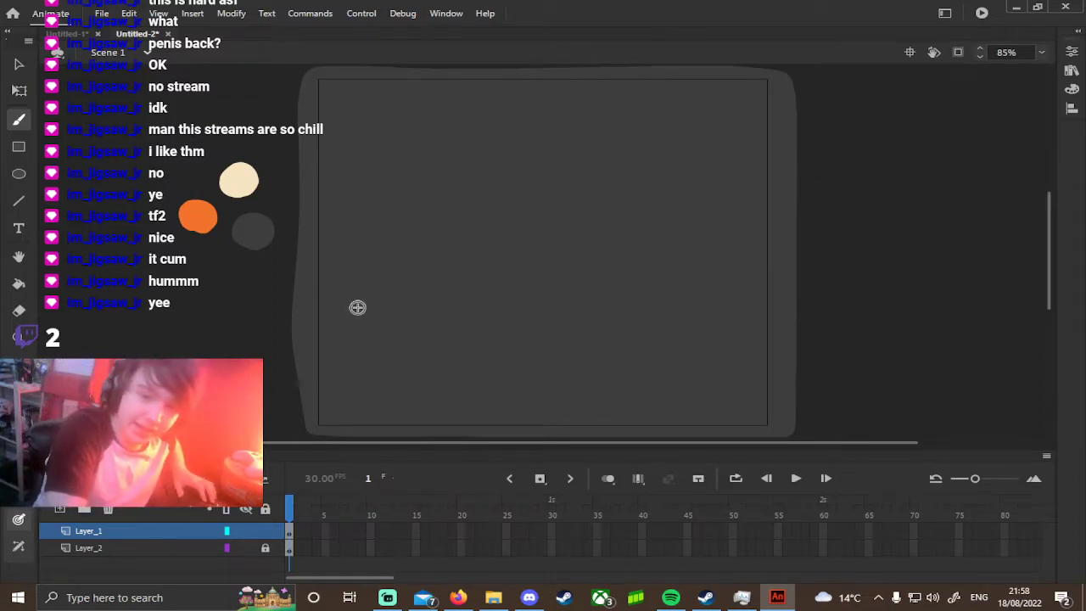
mouse_move(432, 263)
left_mouse_down()
mouse_move(383, 225)
mouse_move(406, 170)
mouse_move(475, 156)
mouse_move(519, 198)
mouse_move(512, 249)
mouse_move(481, 268)
mouse_move(429, 268)
left_mouse_up()
left_click(19, 283)
left_click(444, 211)
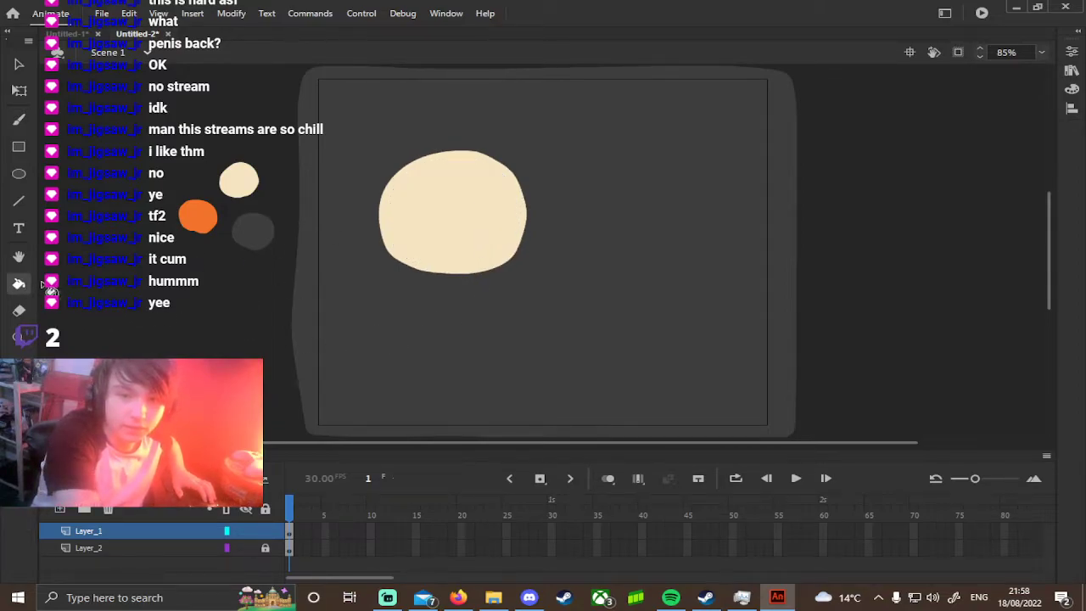
left_click(19, 415)
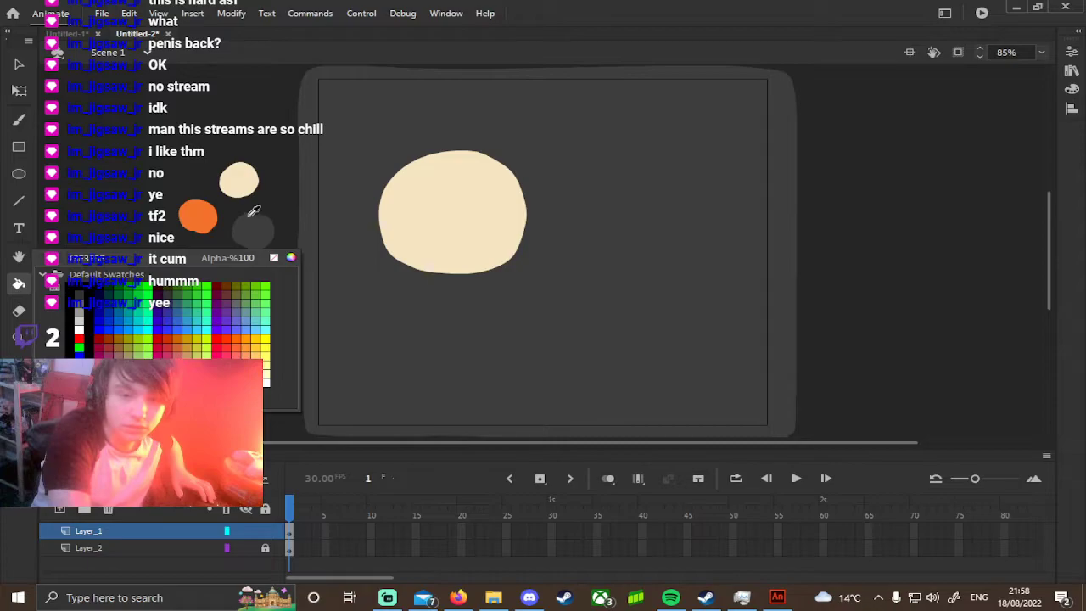
left_click(200, 216)
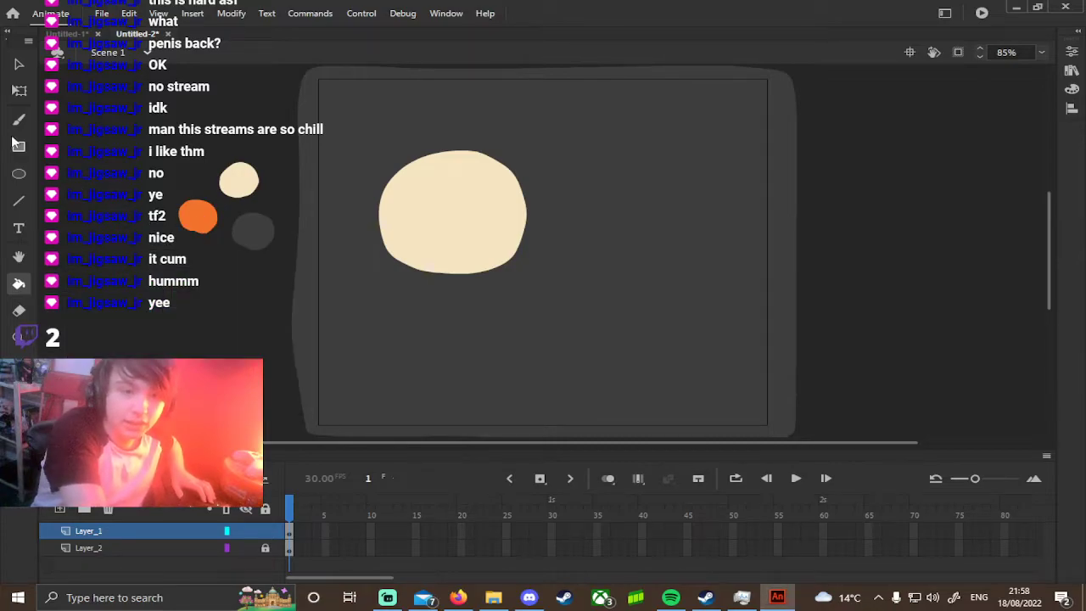
key("b")
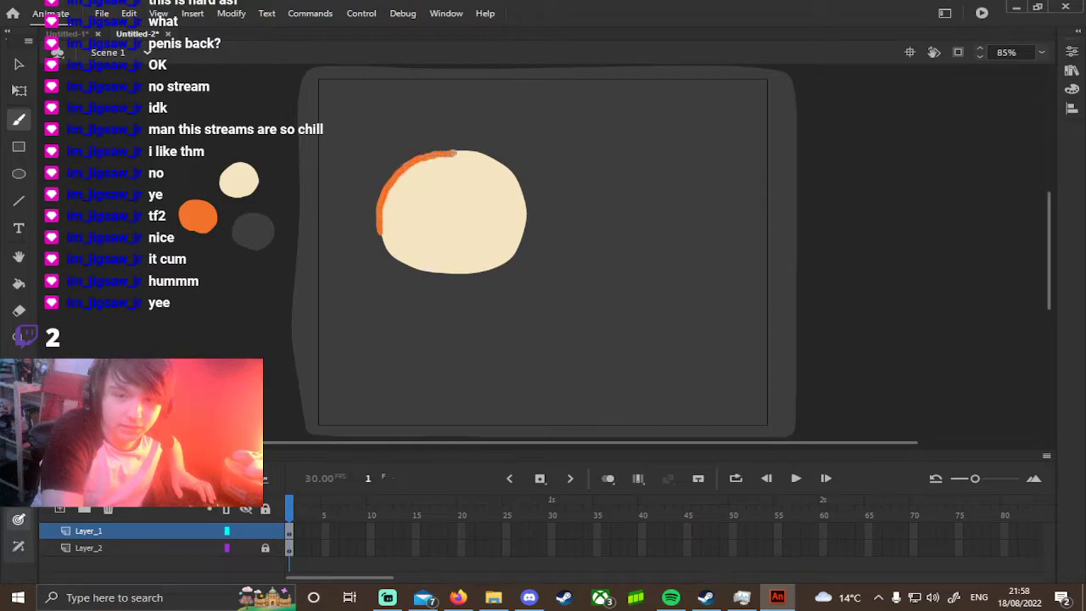
key("ctrl+z")
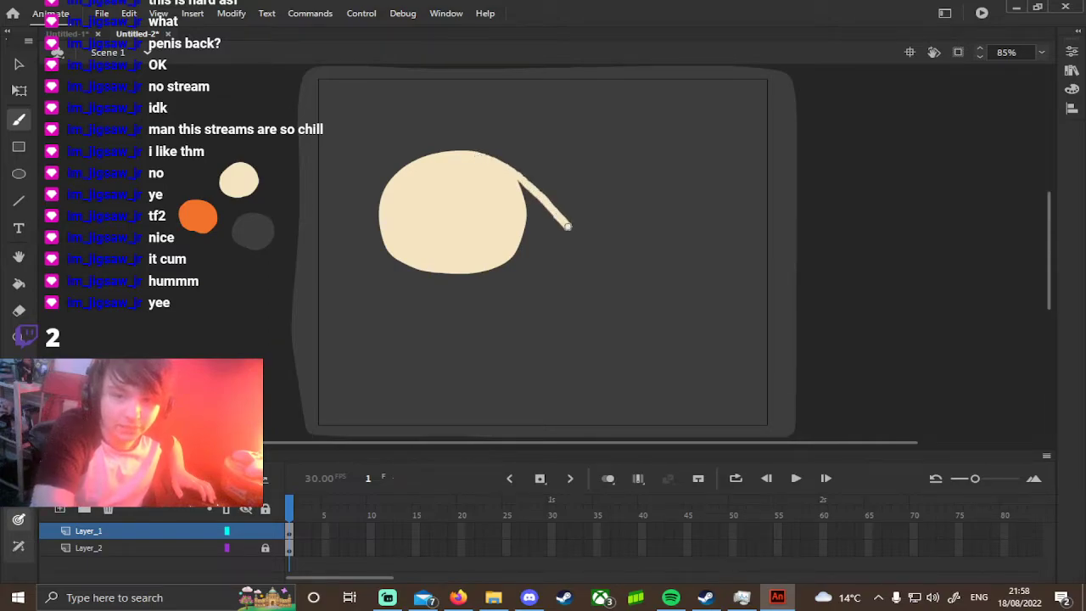
Brush a pointed cream hair tuft sweeping off the side of the head and fill the enclosed gap.
left_click_drag(574, 229, 509, 217)
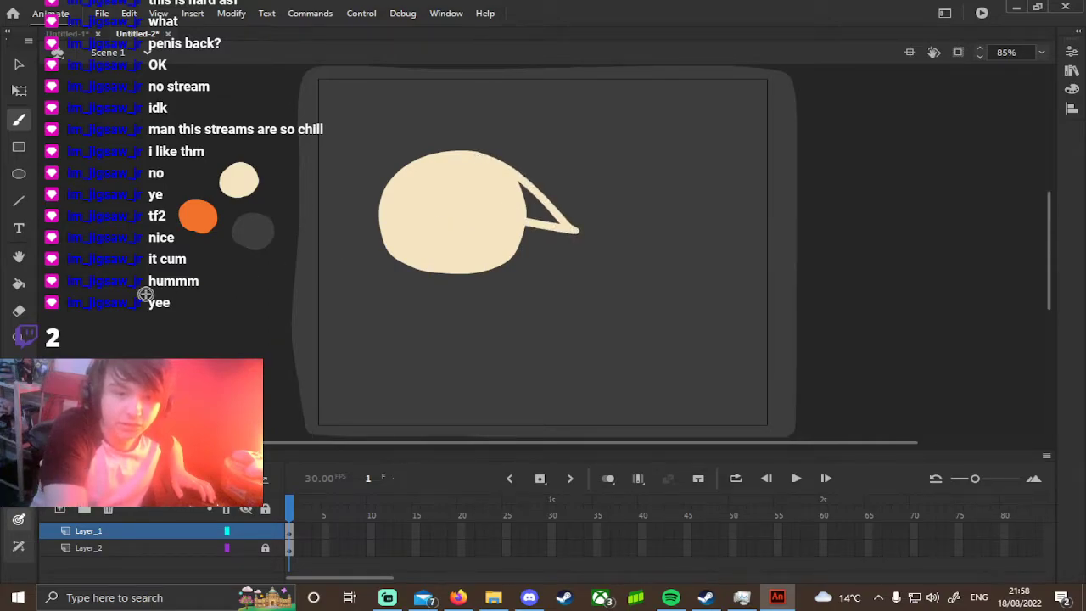
left_click(19, 284)
left_click(548, 217)
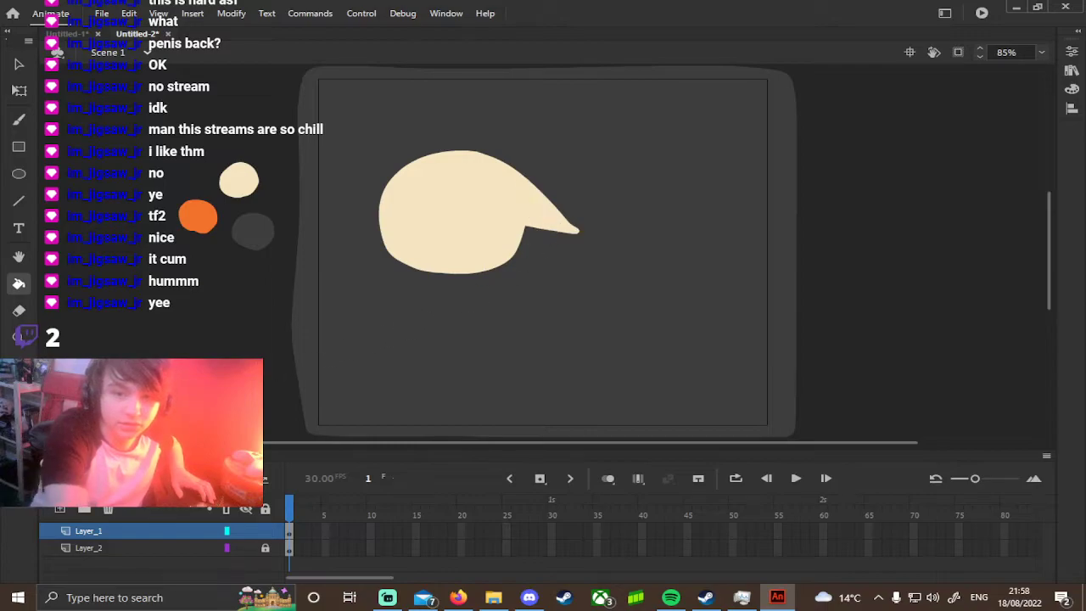
Sample the dark grey palette colour and brush a jagged hairline across the head.
left_click(19, 416)
left_click(253, 227)
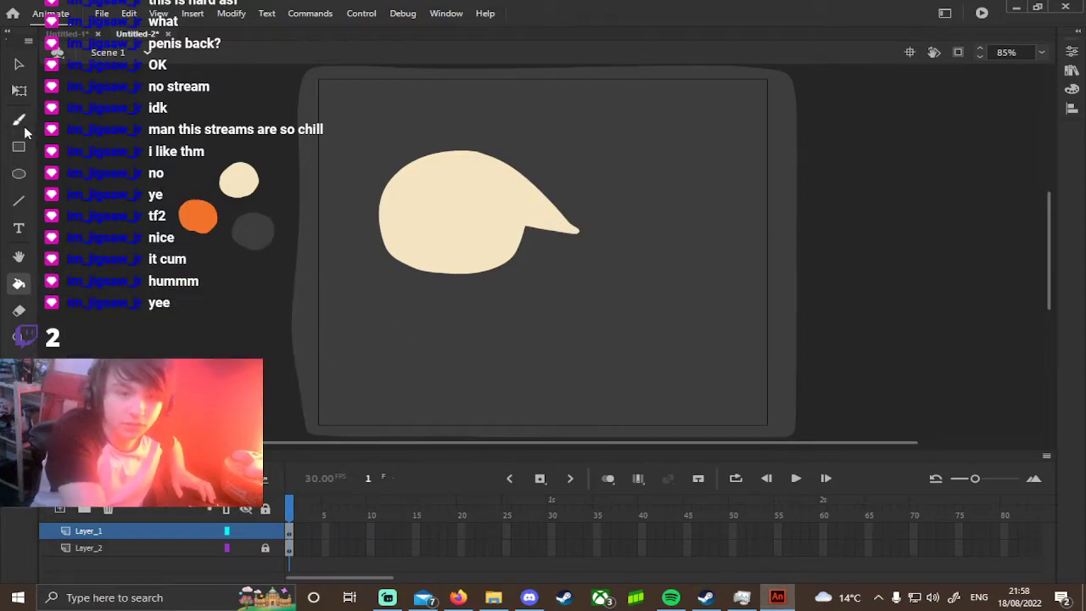
left_click(20, 121)
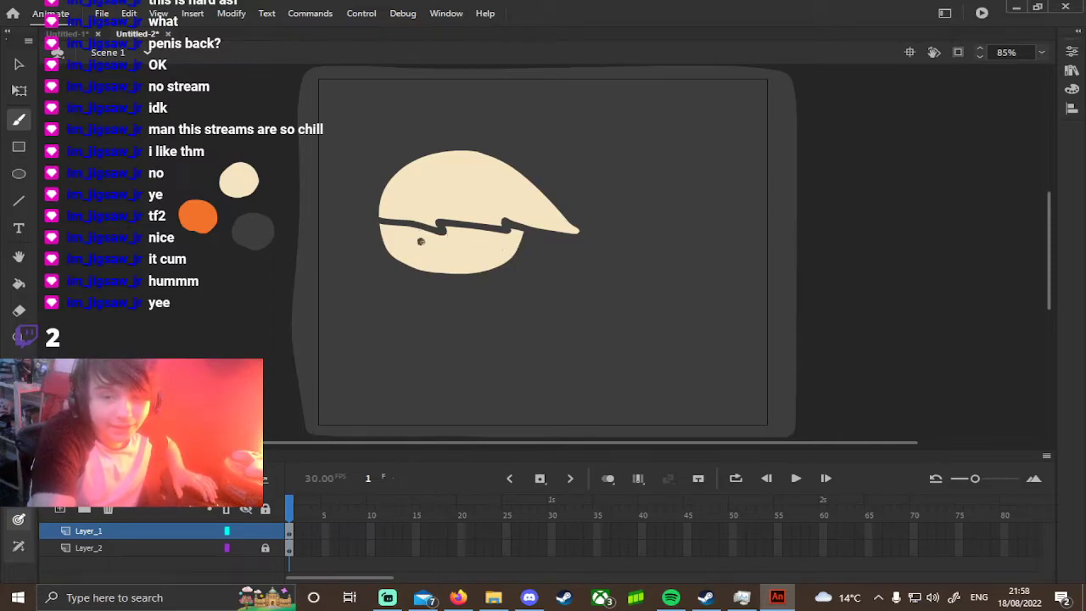
key("ctrl+z")
left_click_drag(434, 247, 496, 253)
key("ctrl+z")
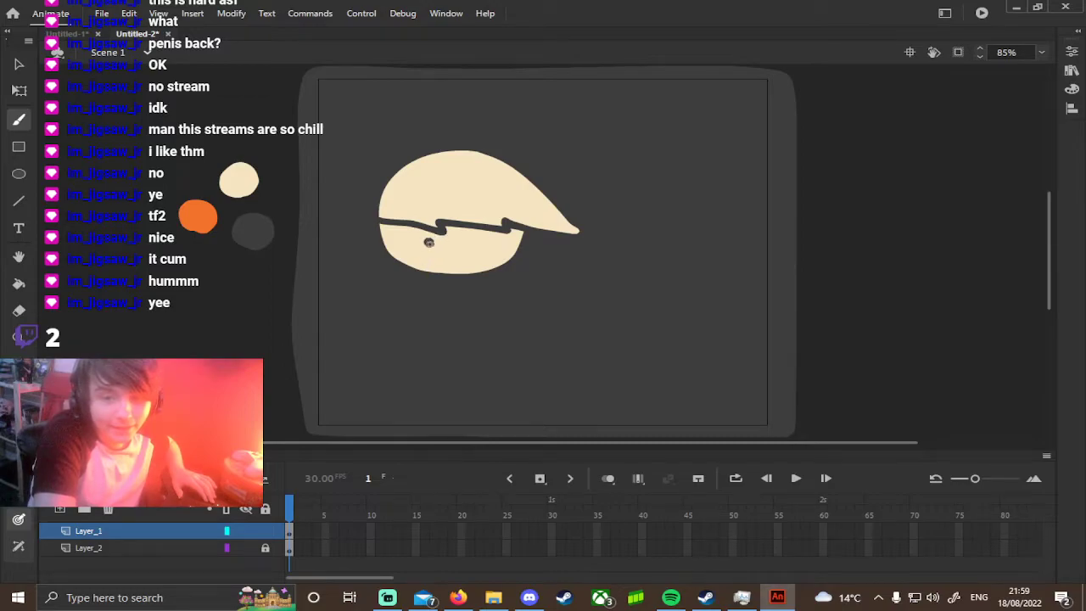
key("ctrl+z")
key("ctrl+z")
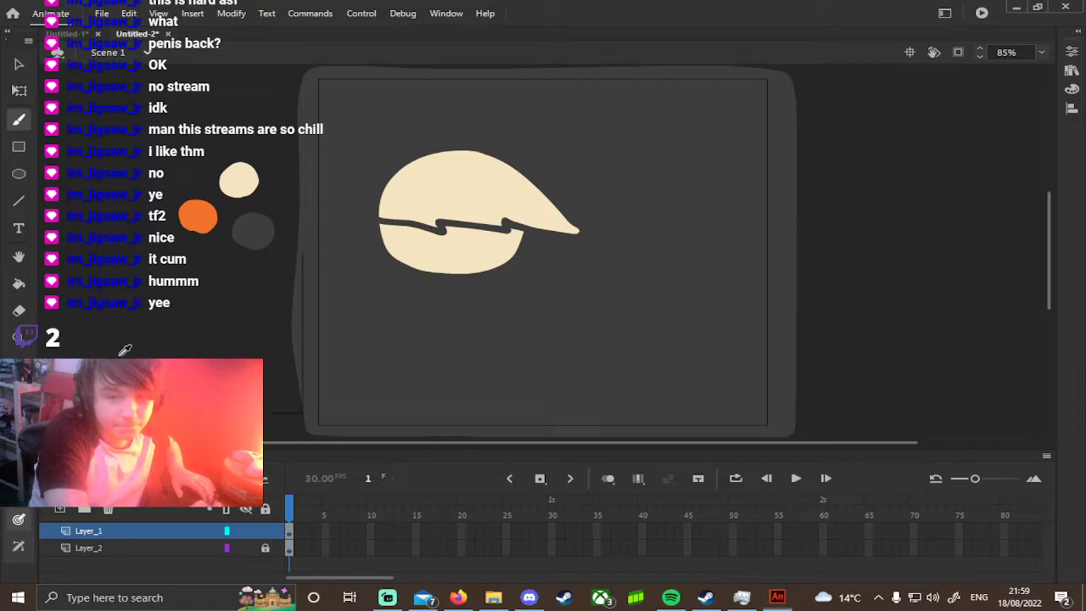
left_click(206, 215)
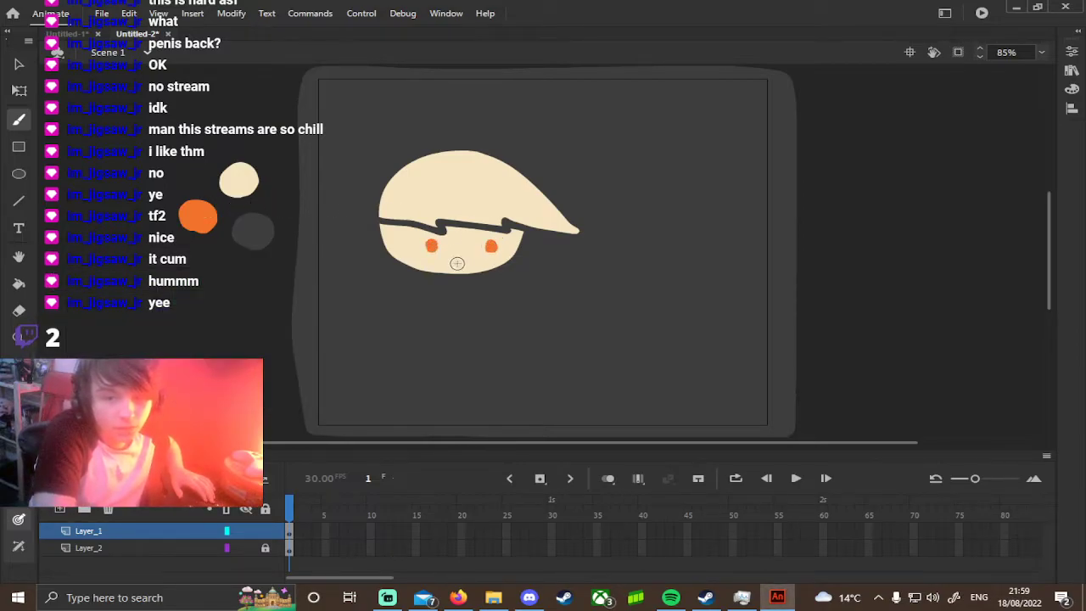
key("ctrl+z")
key("ctrl+z")
key("ctrl+z")
Brush two dot eyes, a slanted eyebrow, a wide smile and a small arch over the hairline in dark grey.
left_click(19, 408)
left_click(265, 231)
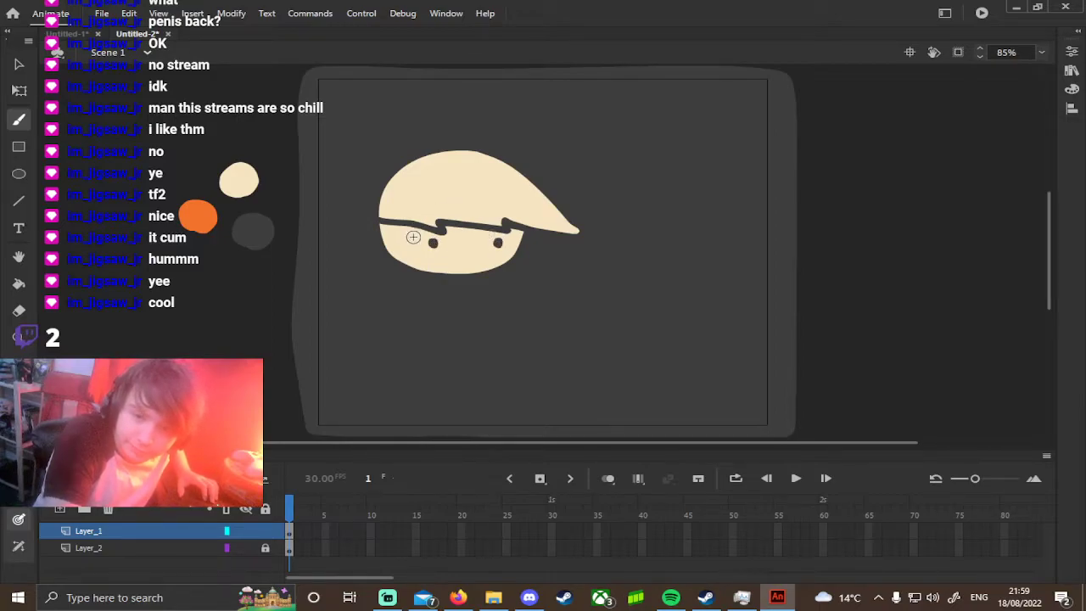
left_click_drag(441, 243, 458, 243)
key("ctrl+z")
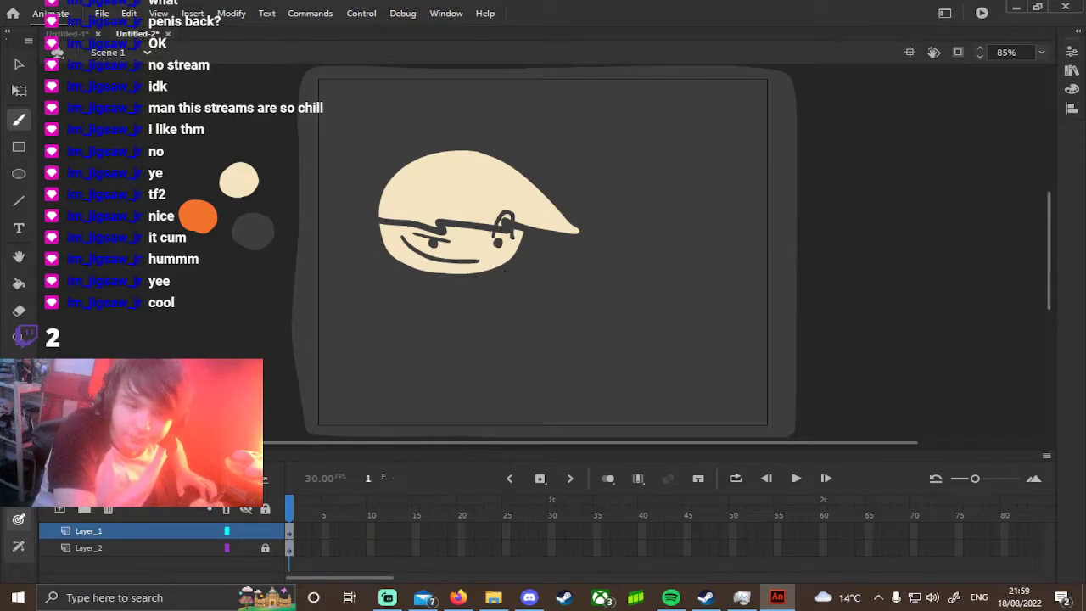
Brush the neck, shoulders and torso outline below the head in cream and fill the torso.
left_click(19, 399)
left_click(487, 196)
mouse_move(427, 272)
left_mouse_down()
mouse_move(426, 288)
mouse_move(443, 286)
left_mouse_up()
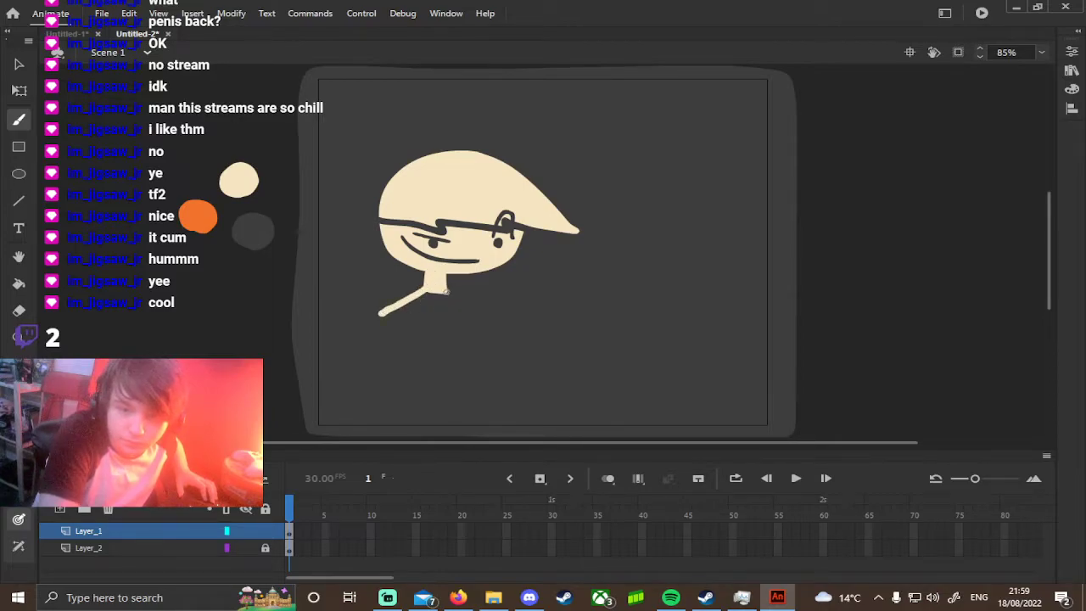
left_click_drag(381, 314, 360, 431)
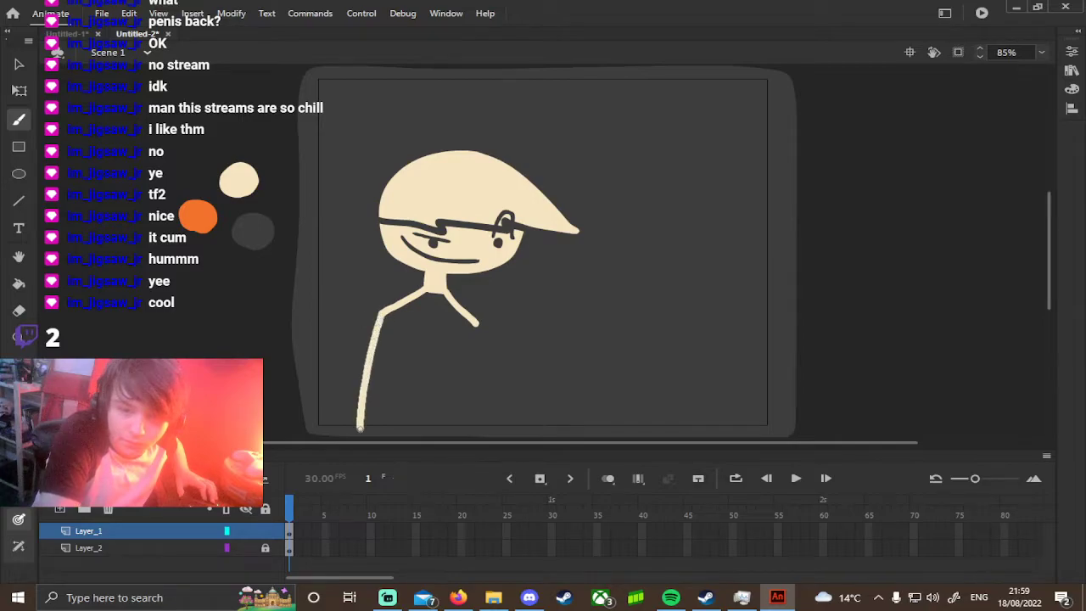
left_click_drag(476, 325, 477, 430)
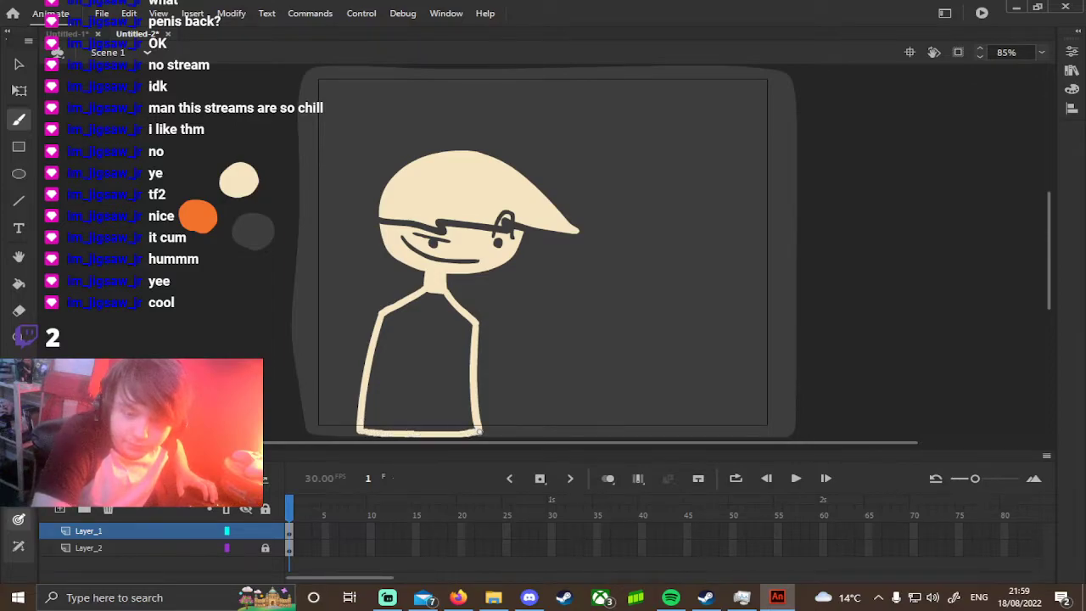
key("k")
left_click(462, 352)
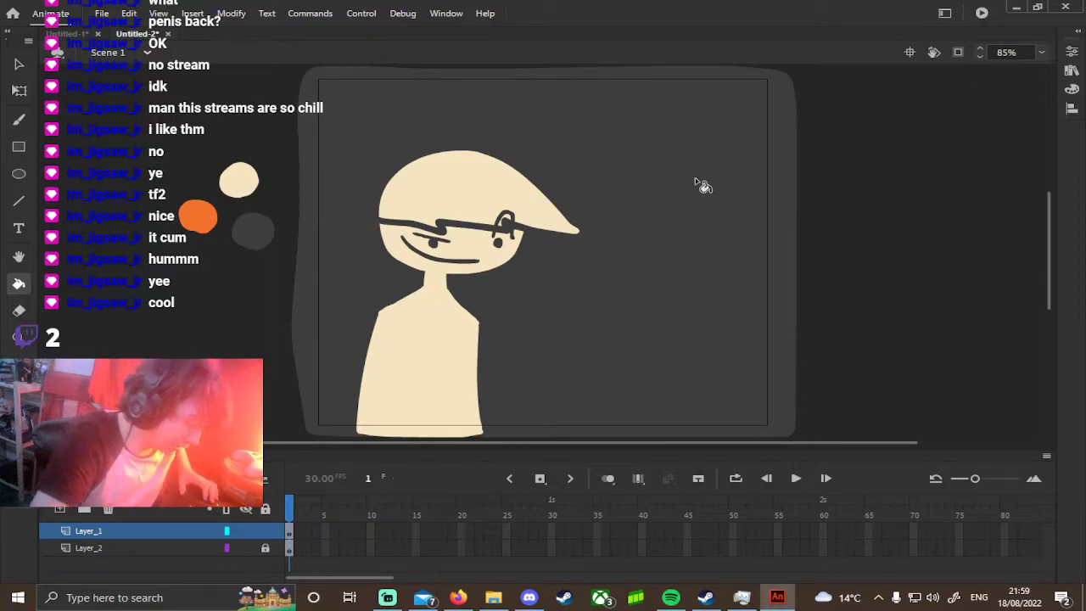
Sample the orange palette colour and brush jacket outlines along both shoulders and sides of the torso, undoing the stray collar and front strokes.
left_click(19, 397)
left_click(194, 214)
left_click(18, 120)
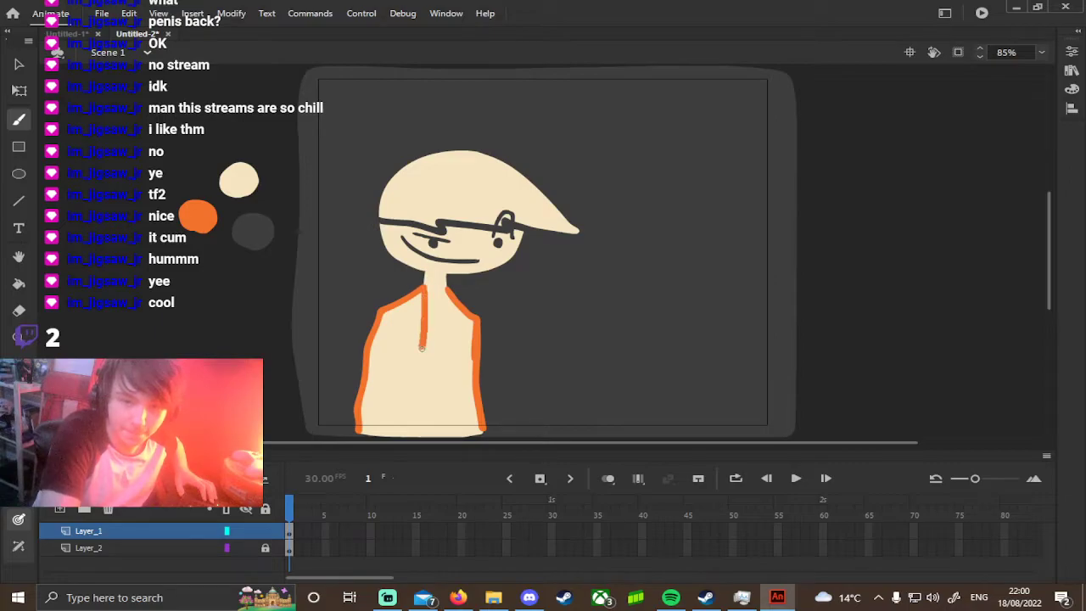
key("ctrl+z")
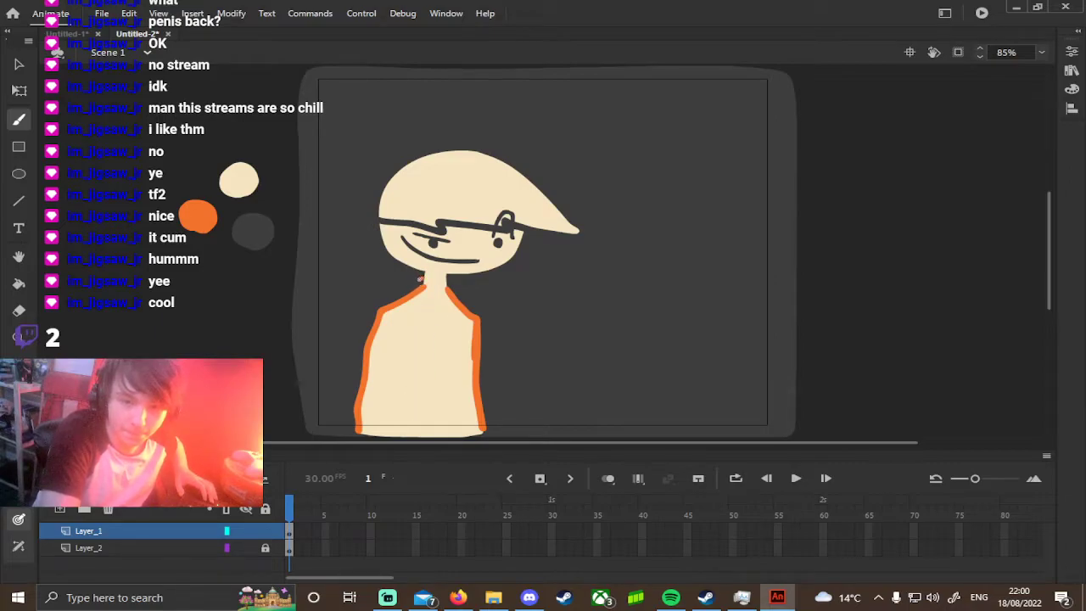
key("ctrl+z")
key("ctrl+z")
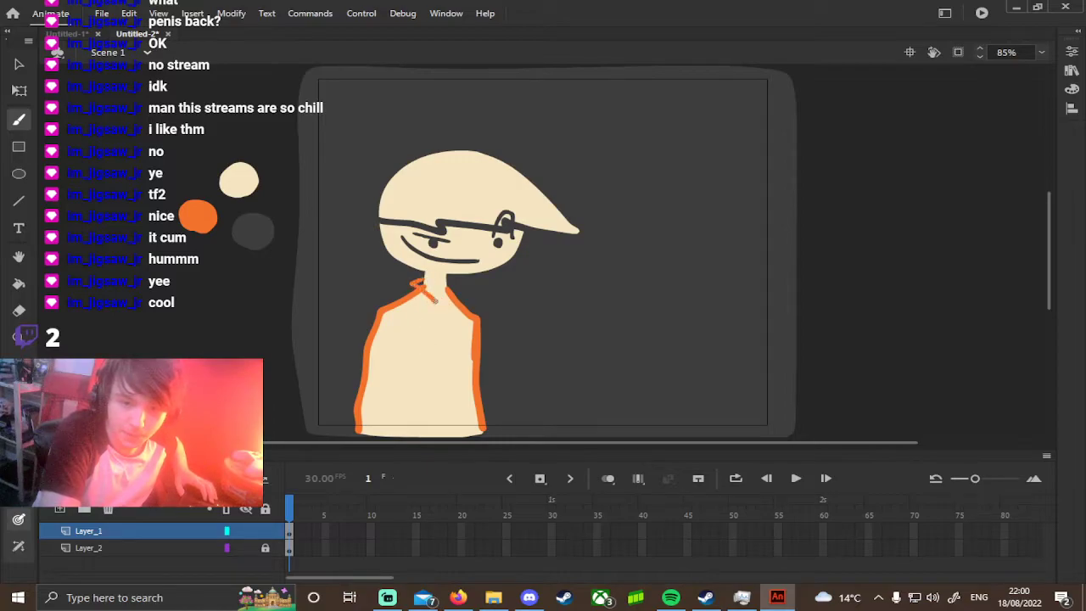
Brush the jacket's pointed collar, two open front edges and lower hems in orange to close both halves.
left_click_drag(429, 308, 419, 433)
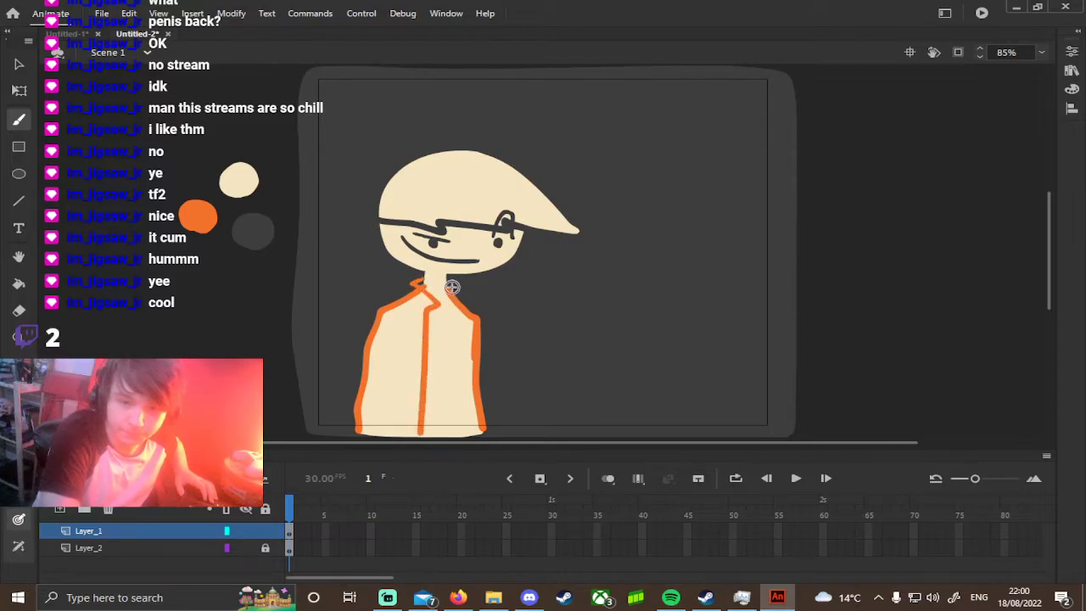
left_click_drag(444, 301, 452, 431)
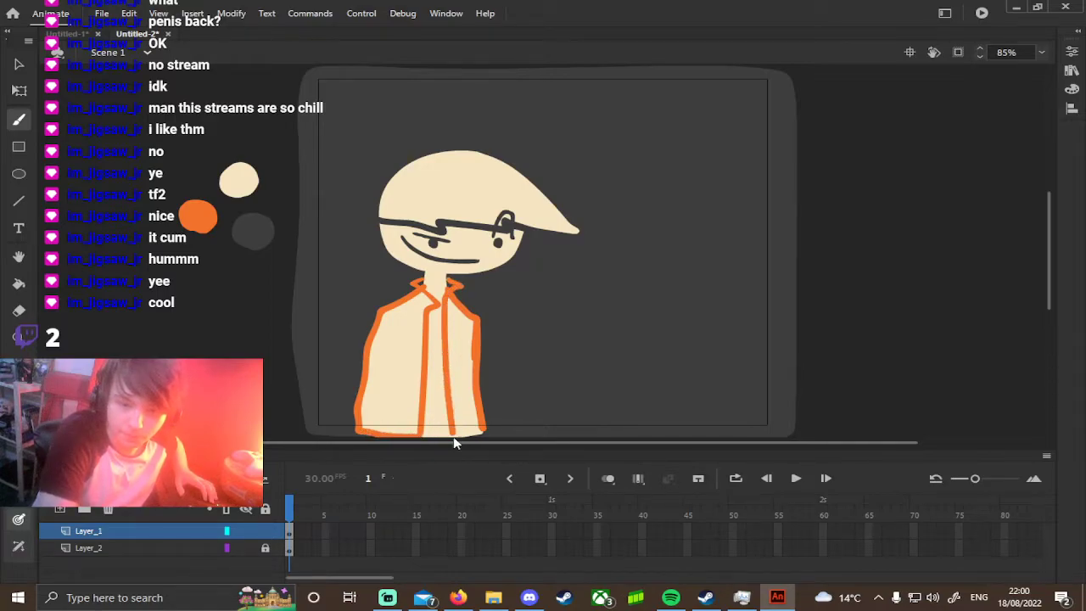
scroll(453, 436, "left", 3)
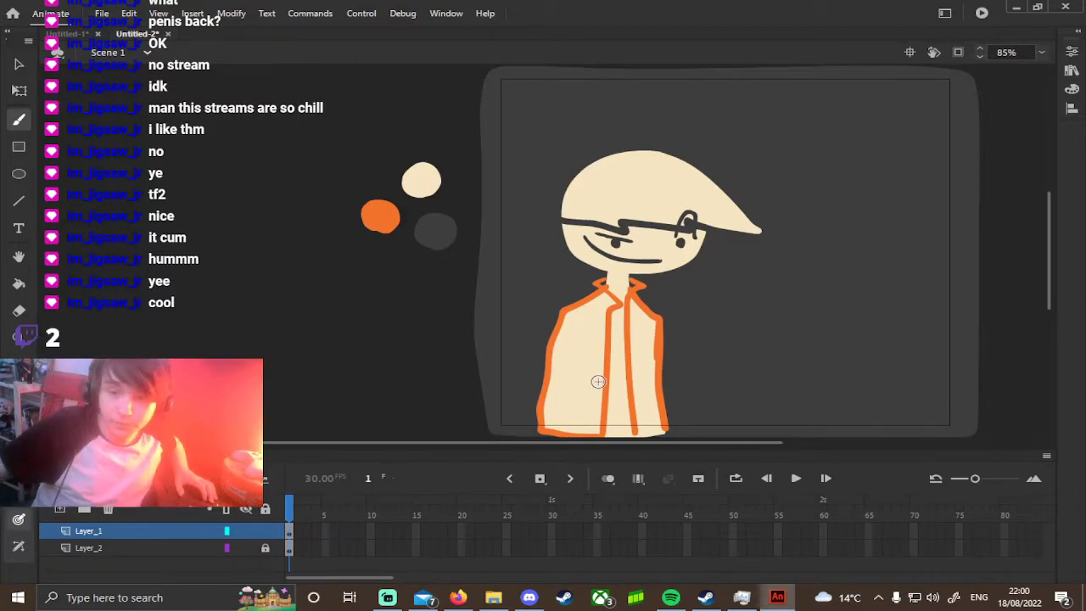
scroll(599, 382, "right", 5)
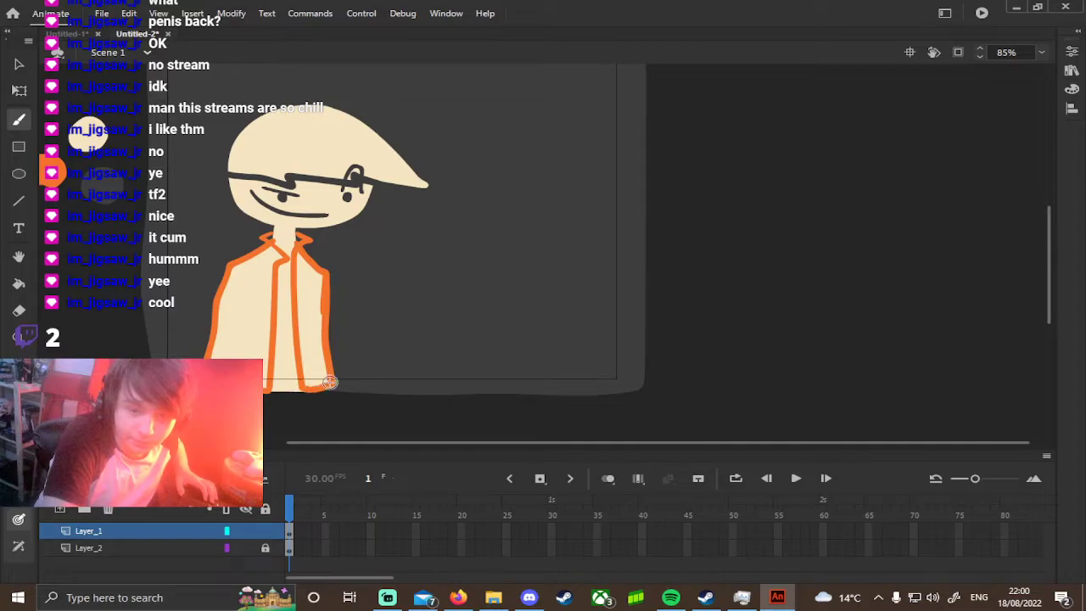
Fill both halves of the open jacket with orange.
left_click(19, 283)
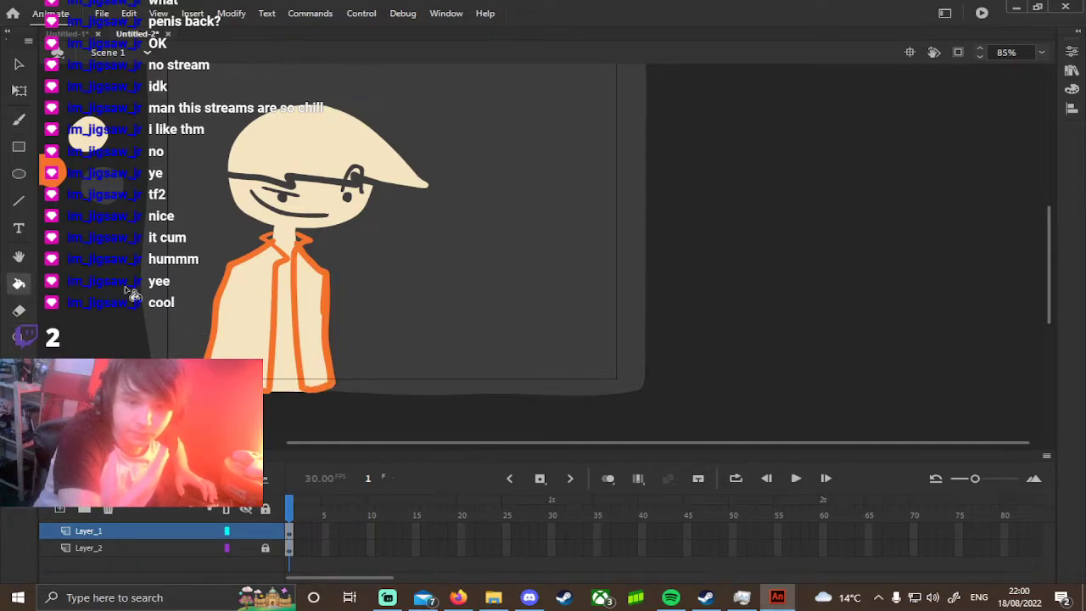
left_click(255, 293)
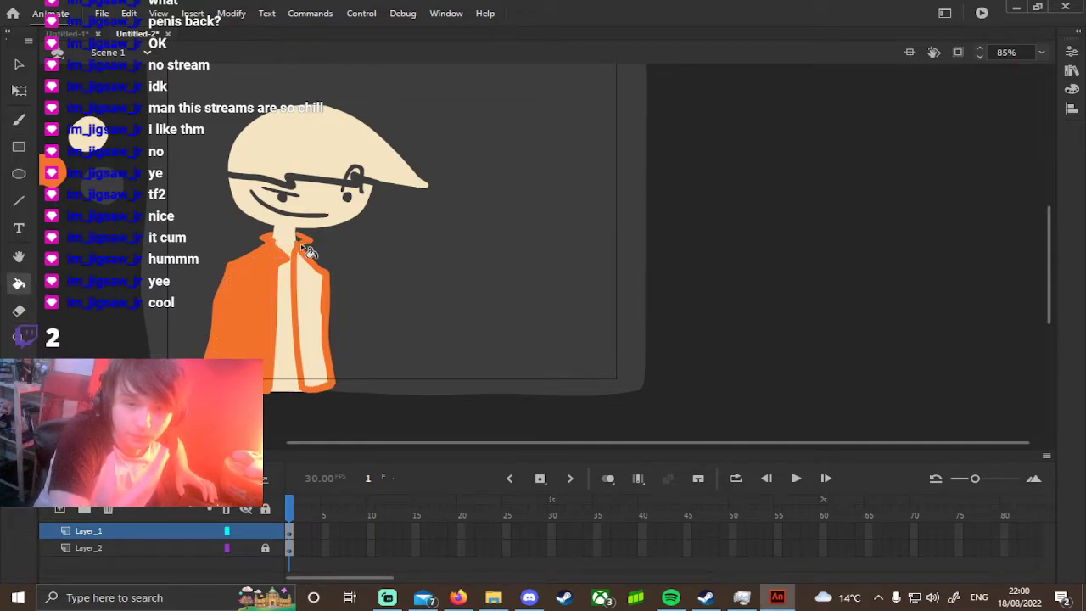
left_click(307, 277)
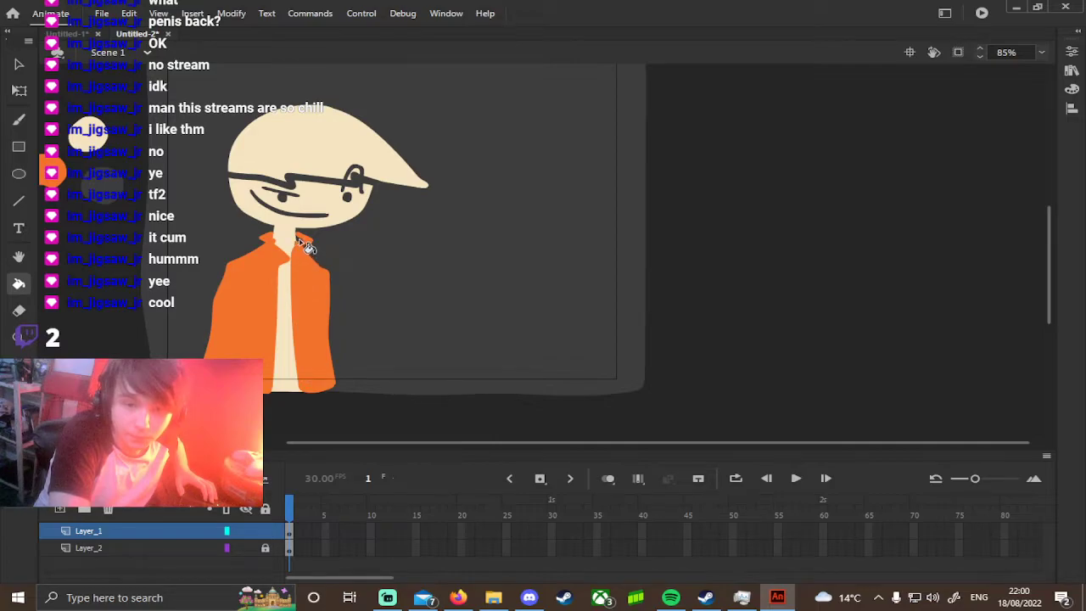
Brush and fill the small gap in the jacket's collar beside the neck with orange.
key("b")
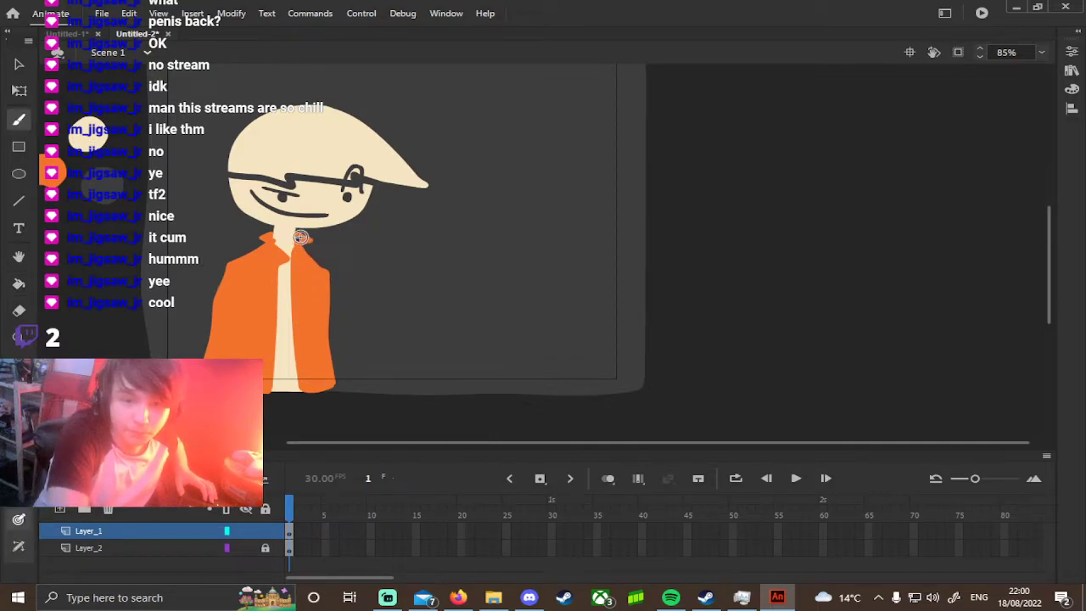
key("k")
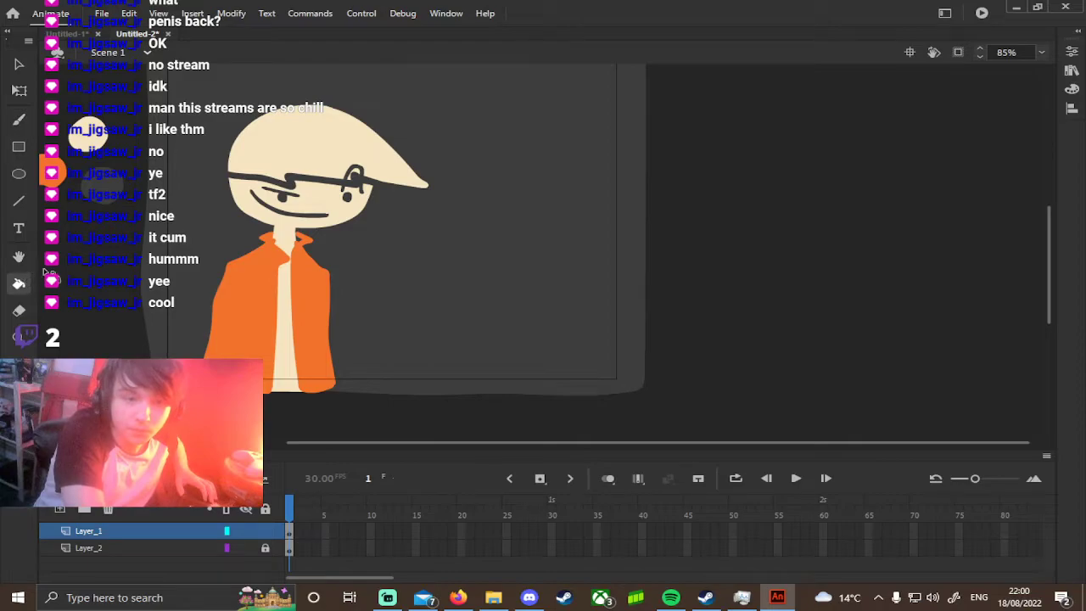
key("b")
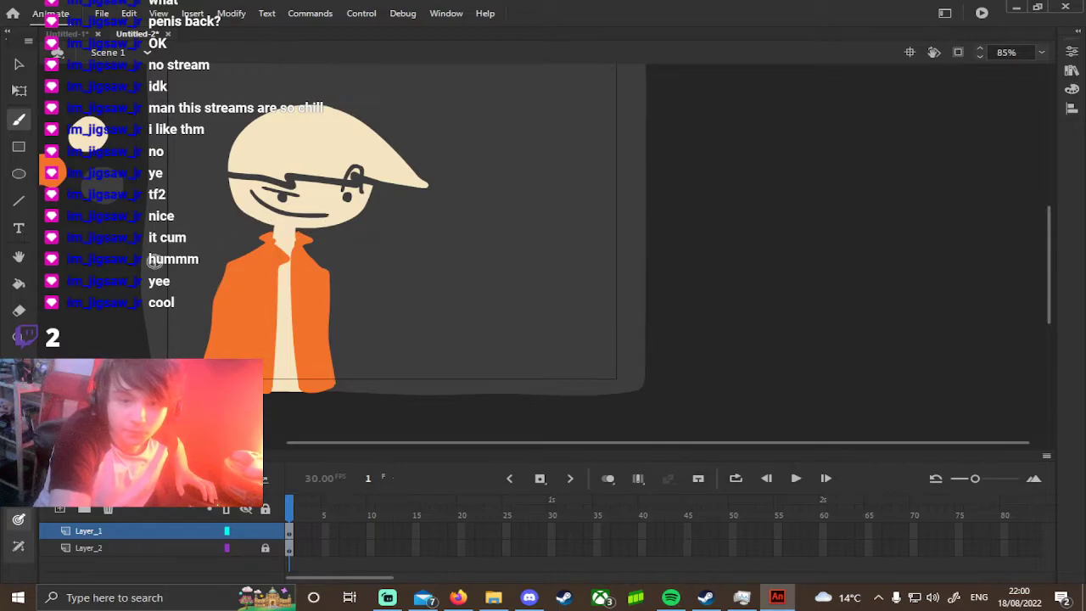
Sample dark grey, brush a neckline across the base of the neck and fill the shirt between the jacket halves with it.
left_click(19, 392)
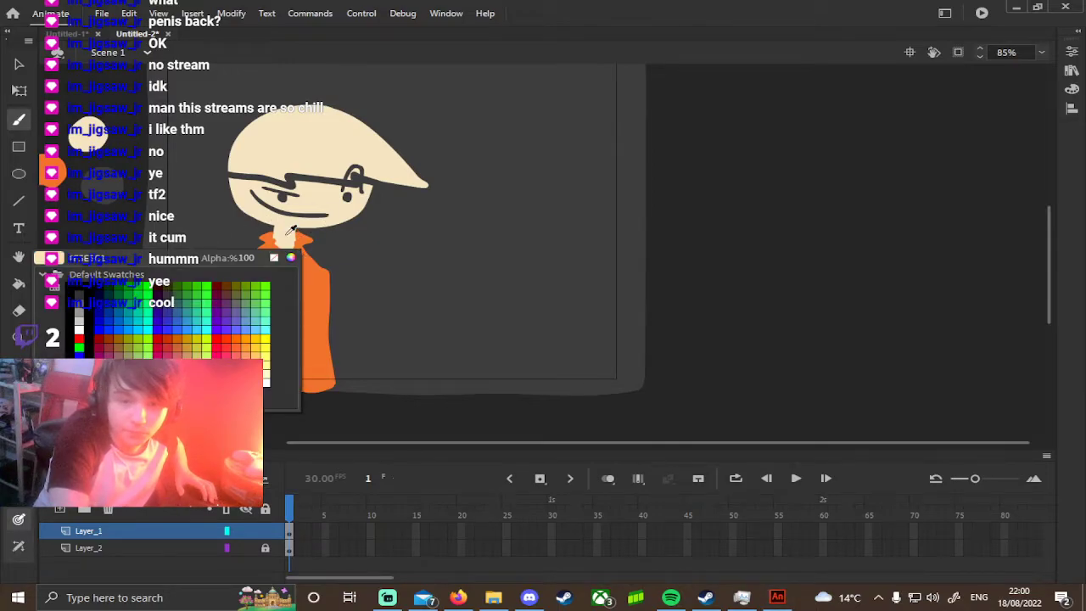
left_click(286, 240)
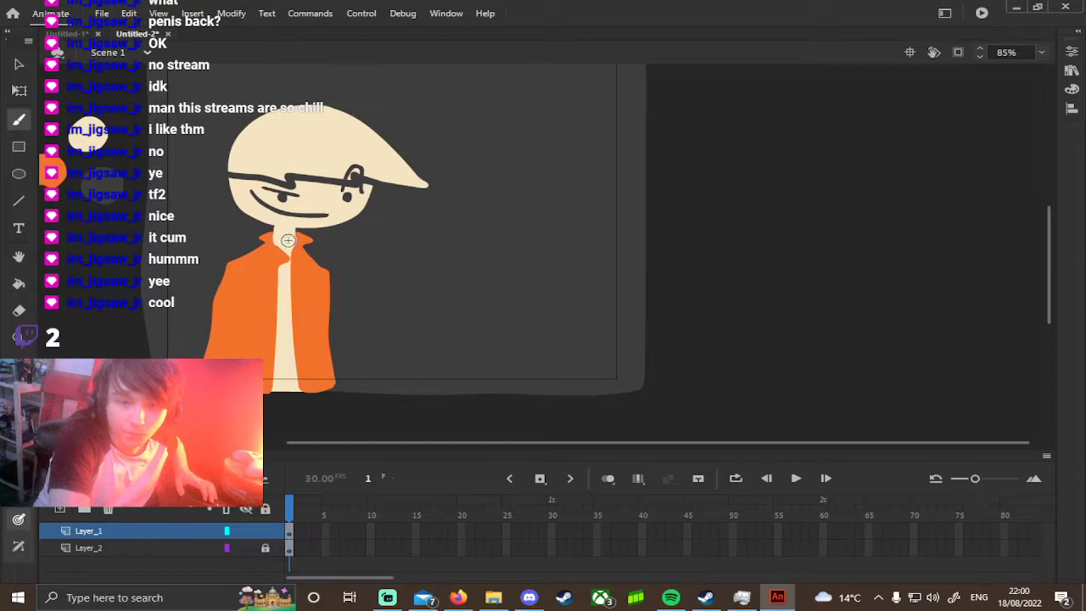
left_click(19, 392)
left_click(420, 264)
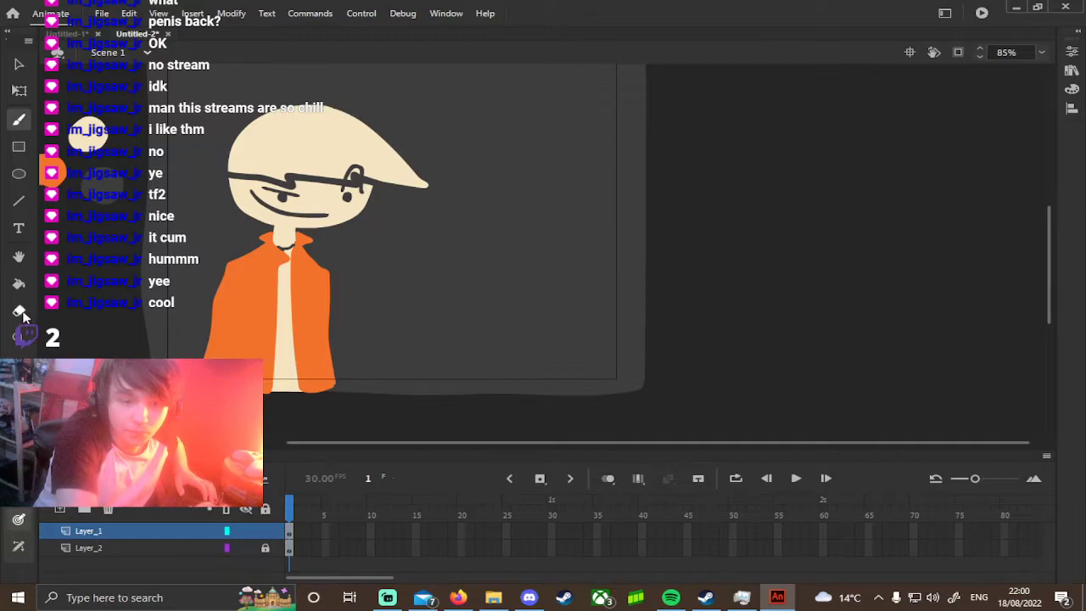
left_click(25, 286)
left_click(287, 344)
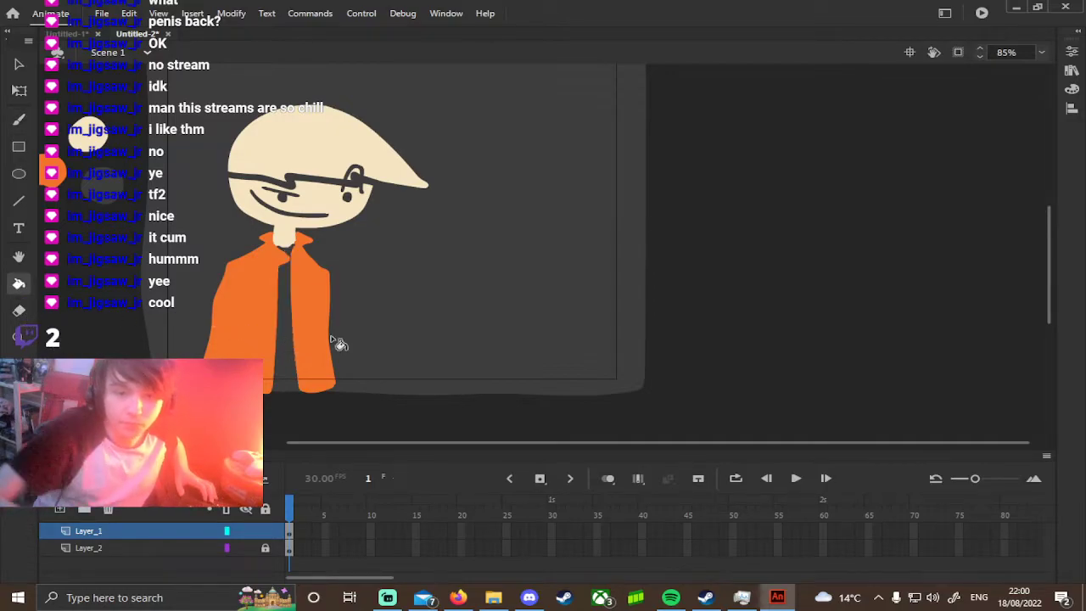
Sample the jacket's orange, brush the outline of a bent, raised sleeve from the shoulder and fill it.
left_click_drag(411, 287, 531, 293)
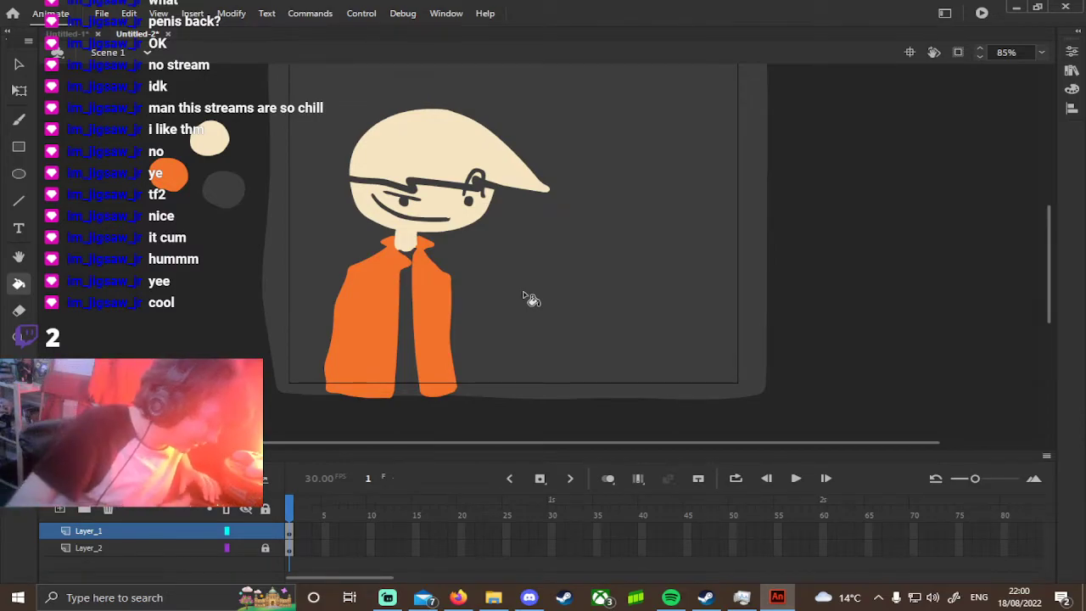
left_click(19, 399)
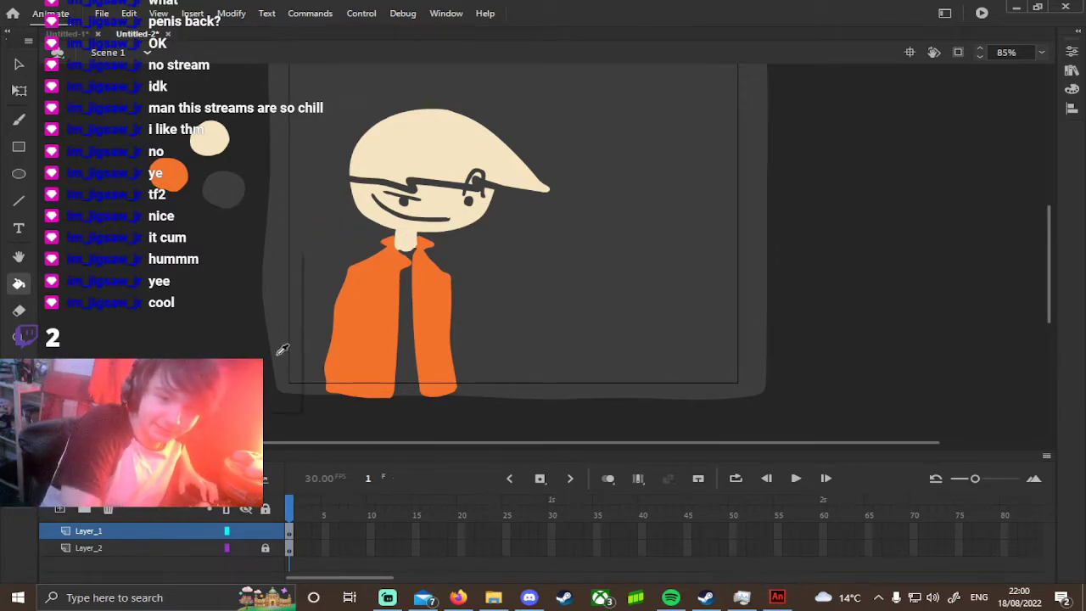
left_click(441, 297)
left_click(19, 120)
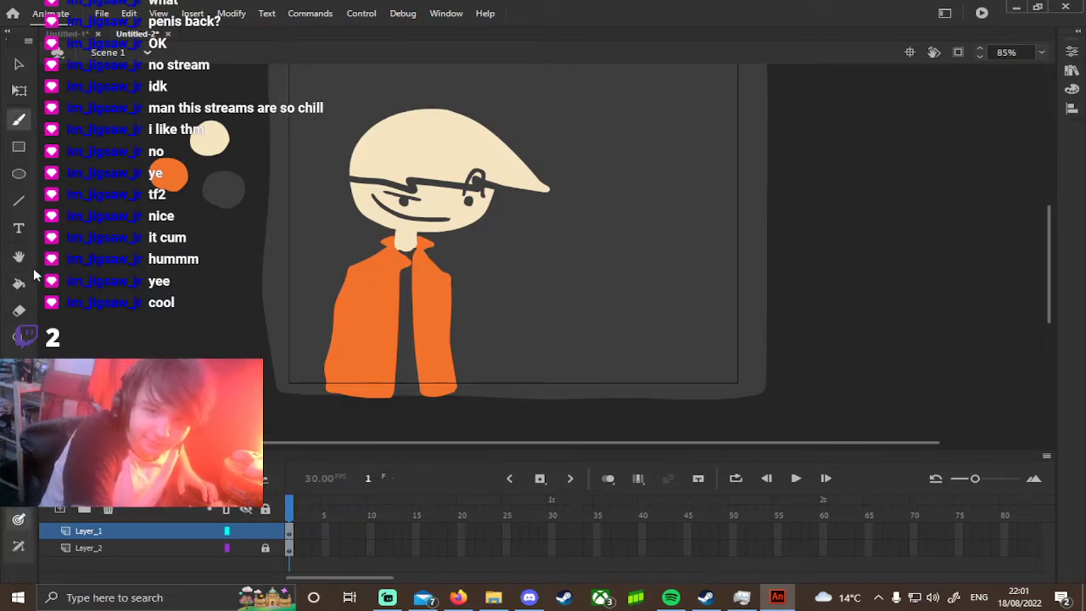
mouse_move(448, 278)
left_mouse_down()
mouse_move(499, 379)
mouse_move(525, 282)
mouse_move(569, 307)
mouse_move(503, 404)
mouse_move(454, 350)
left_mouse_up()
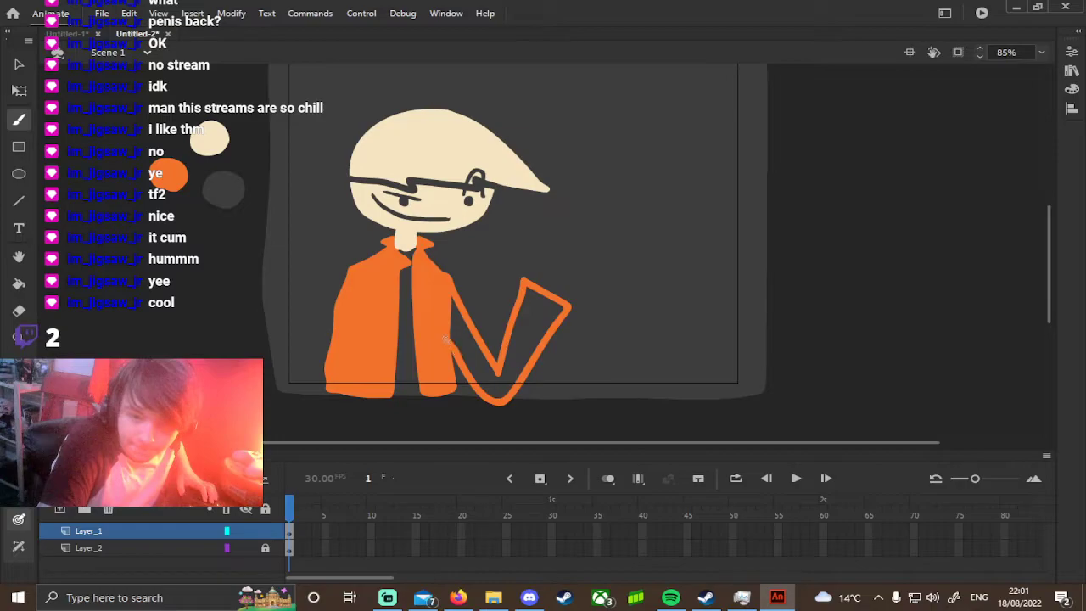
left_click(20, 285)
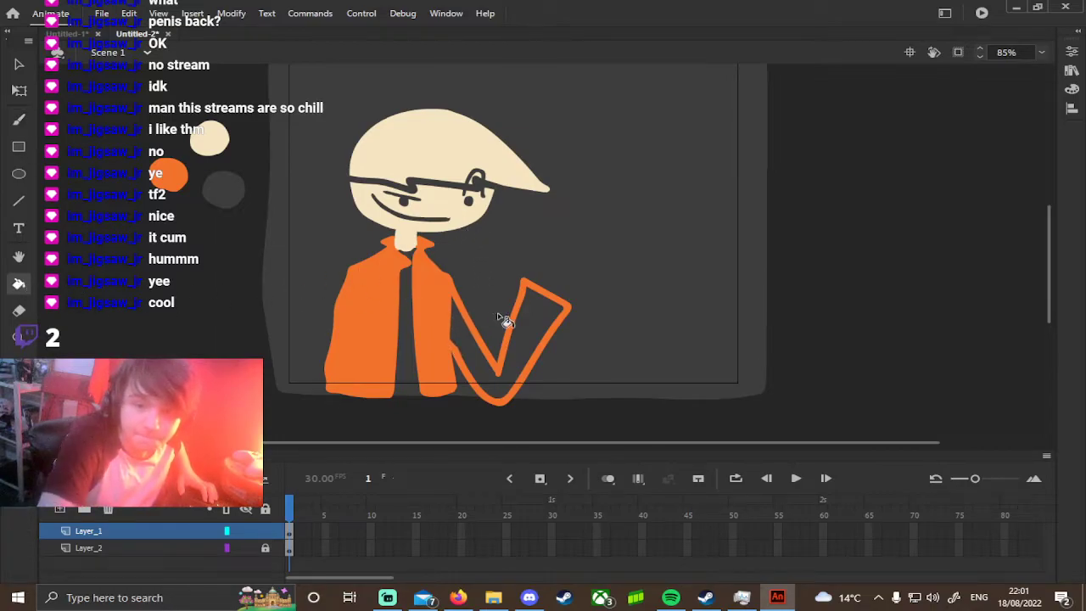
left_click(528, 330)
Brush the outline of the other sleeve stretched out diagonally downward from the shoulder and fill it with orange.
left_click(20, 119)
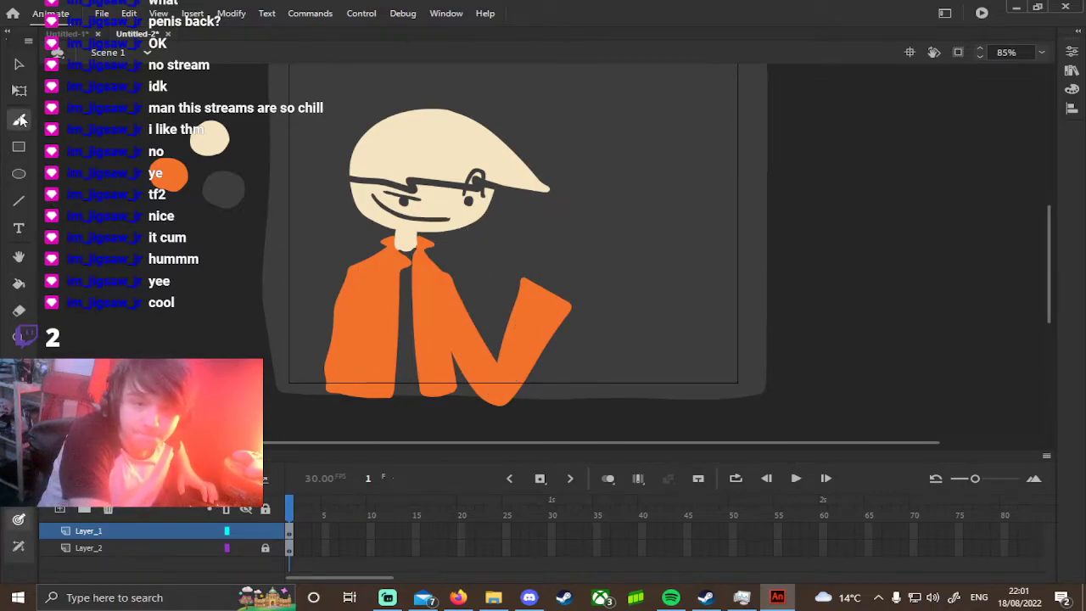
left_click_drag(350, 269, 234, 341)
left_click_drag(343, 299, 246, 356)
key("k")
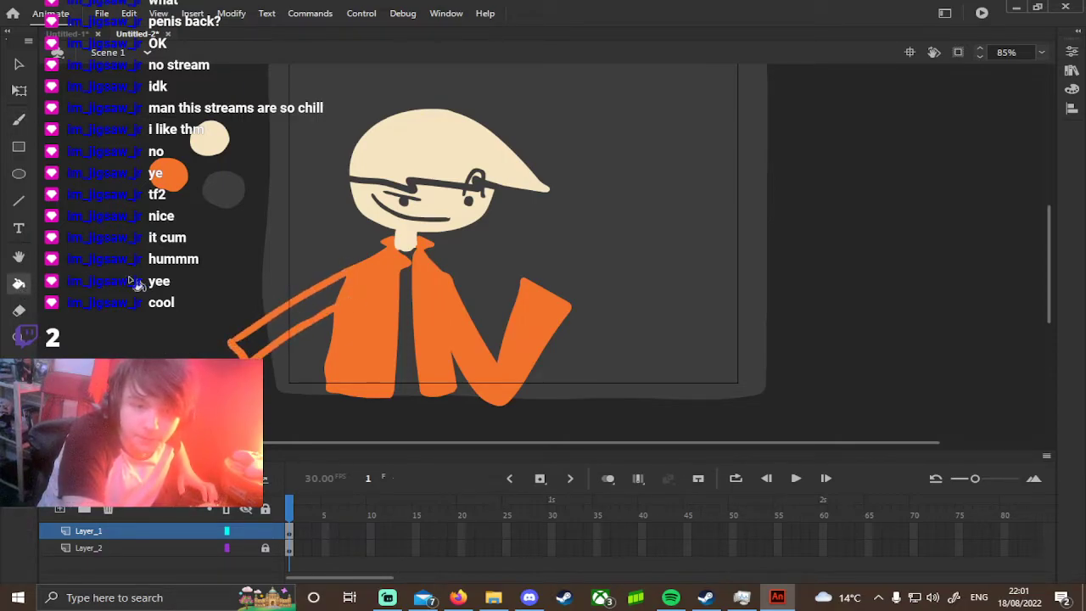
left_click(289, 320)
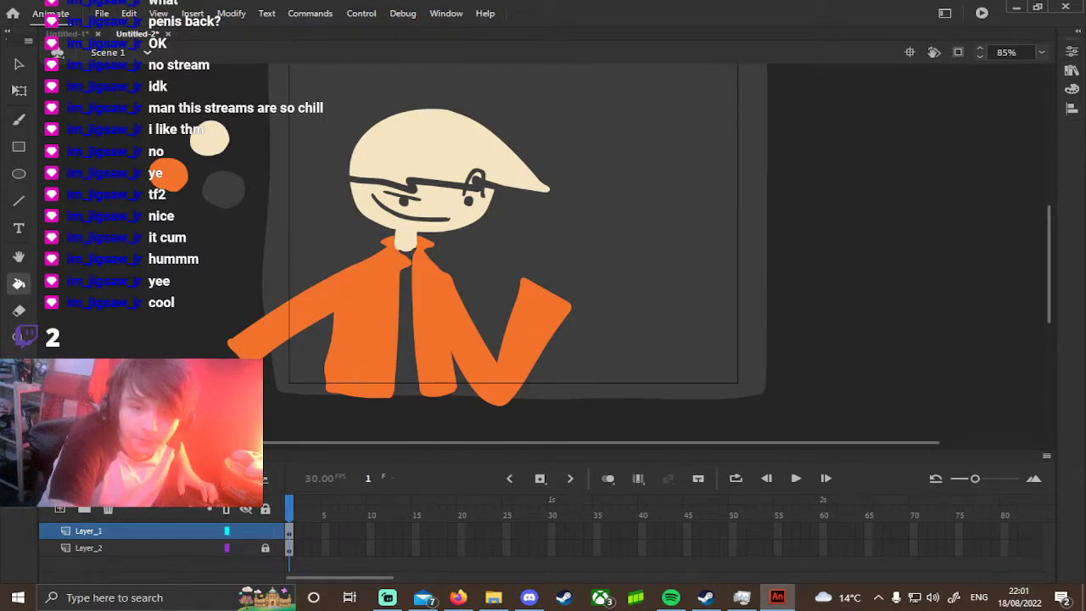
Try filling the character's hair with orange, then restore its cream fill.
left_click(19, 407)
left_click(453, 136)
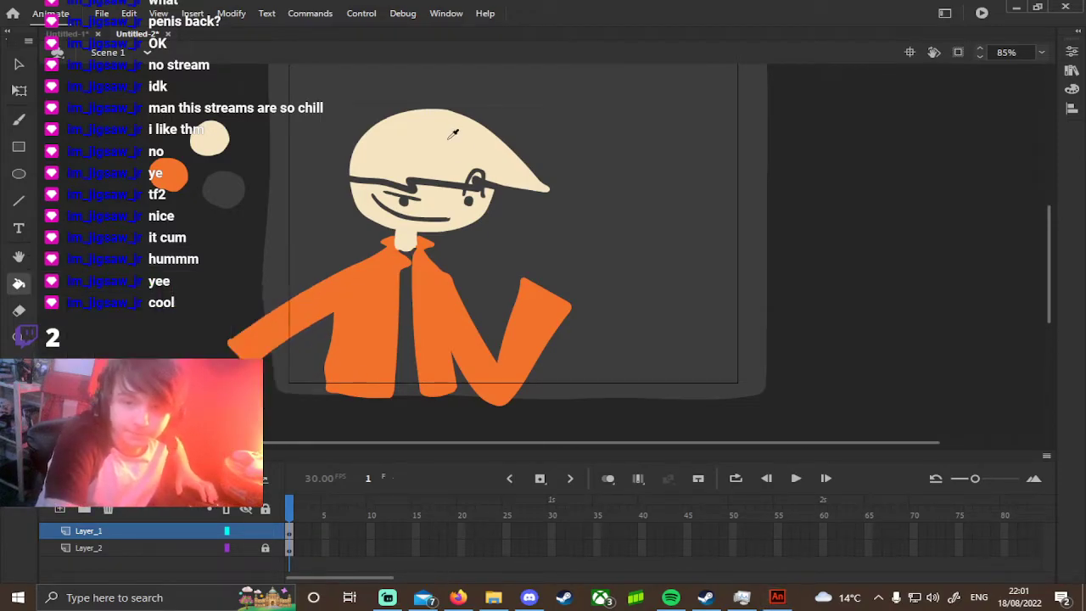
left_click(19, 407)
left_click(339, 301)
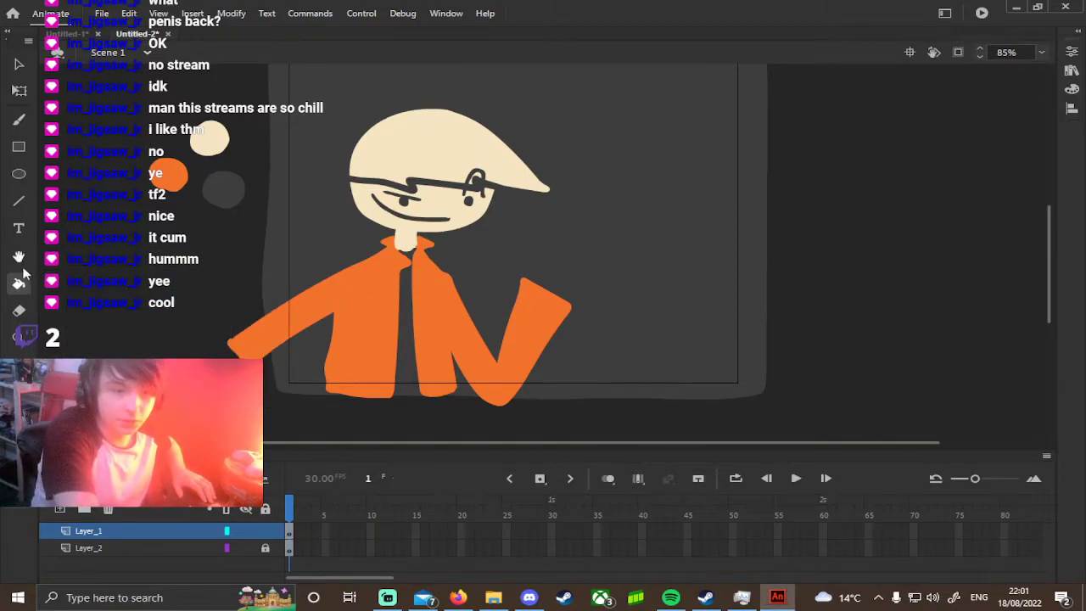
left_click(493, 150)
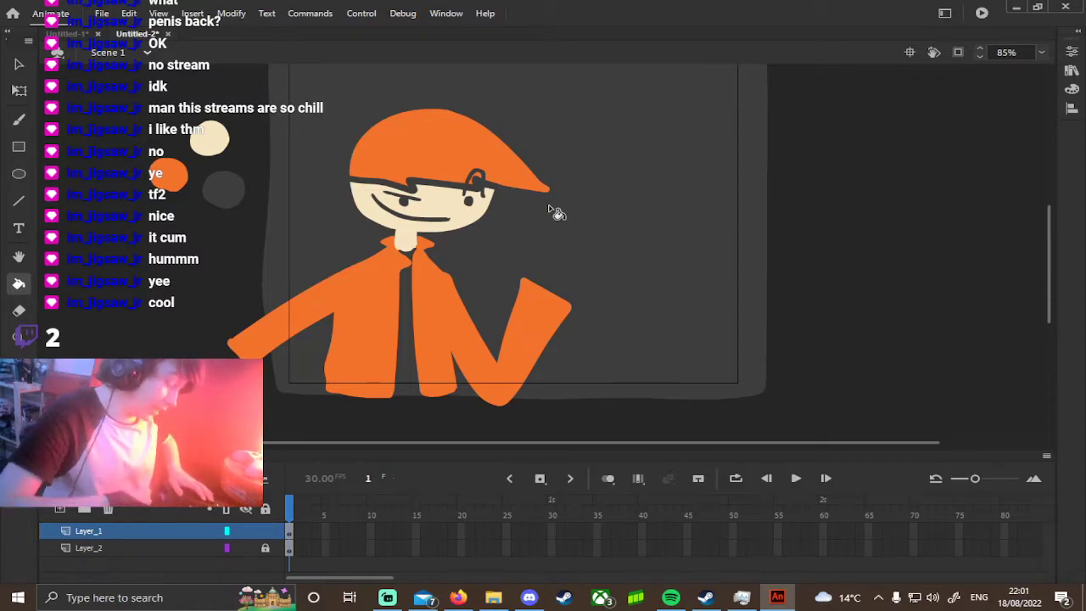
left_click(502, 225)
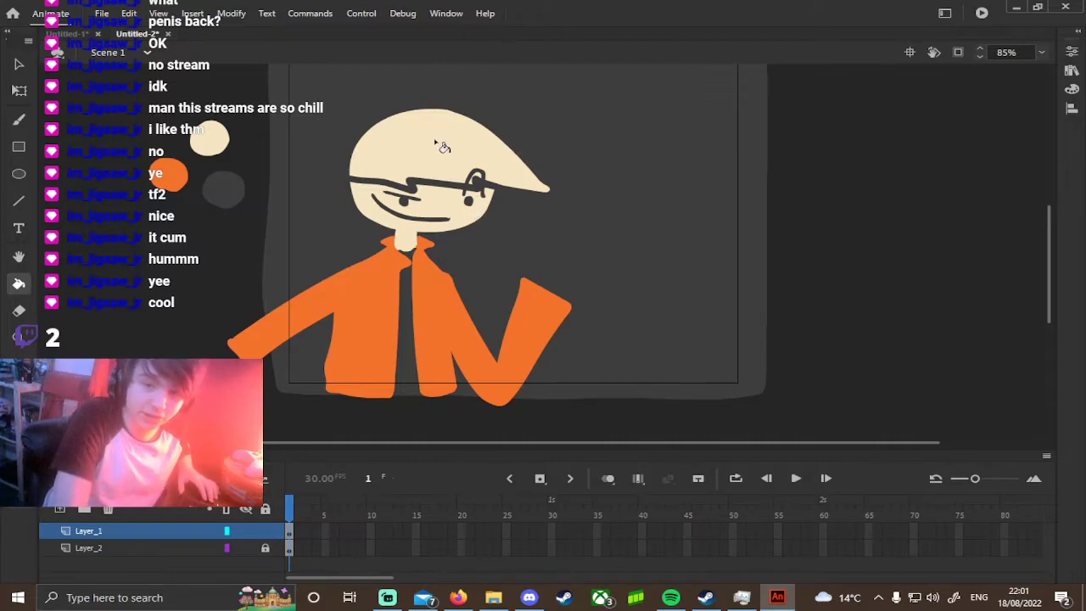
key("ctrl+z")
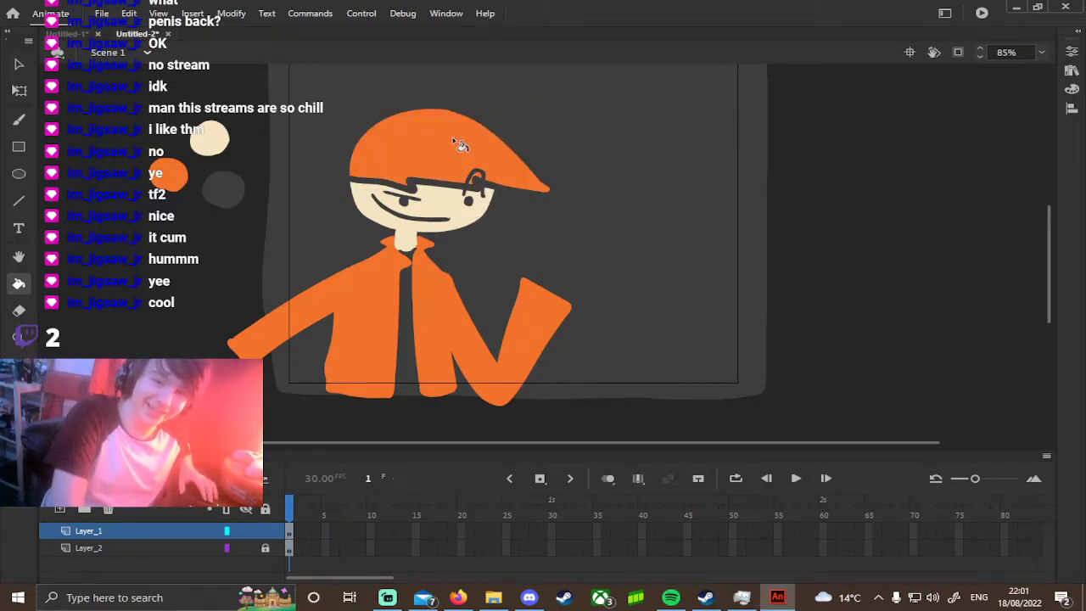
left_click(507, 180)
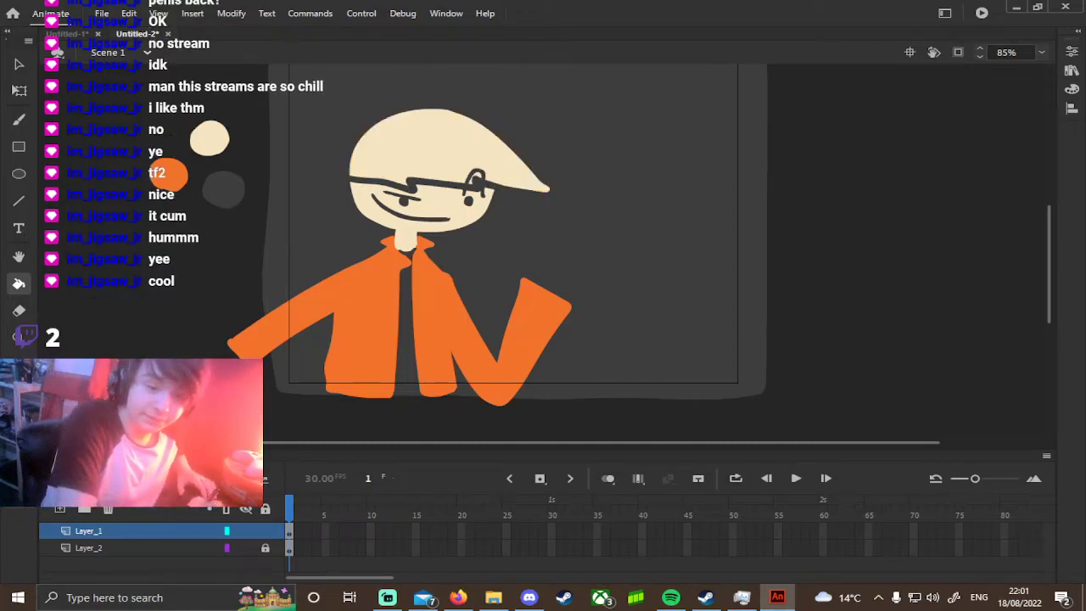
Sample the cream palette colour, brush a rounded hand outline at the raised sleeve's cuff and fill it.
left_click(19, 399)
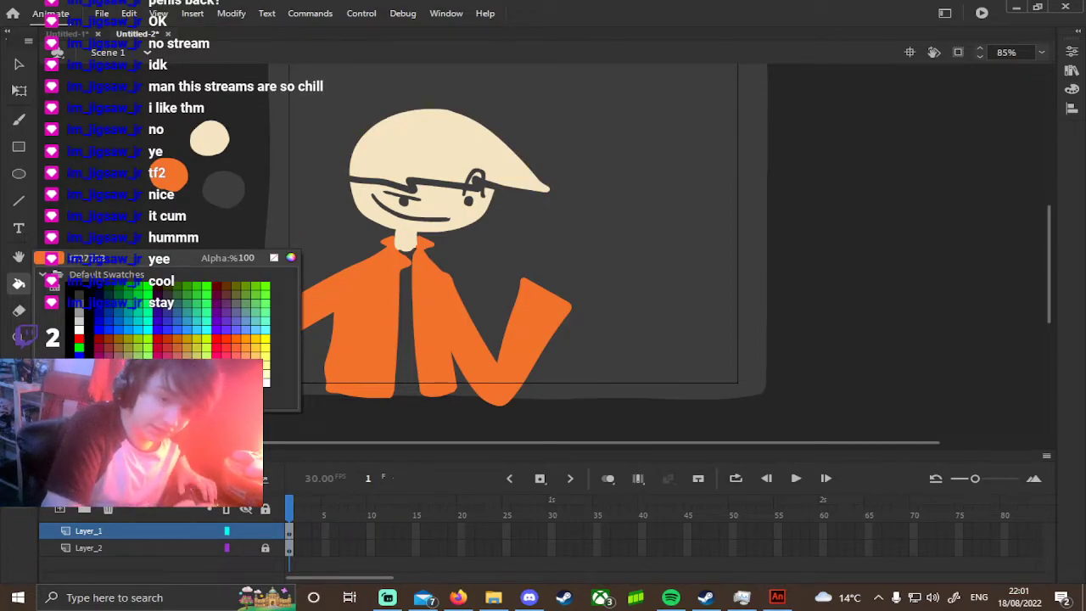
left_click(210, 139)
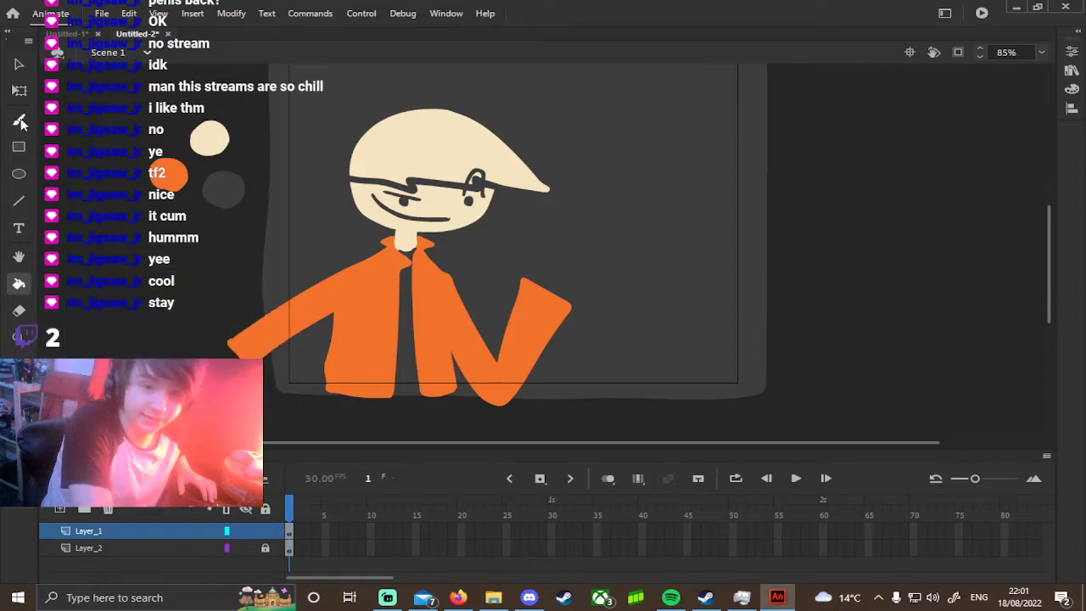
left_click(19, 121)
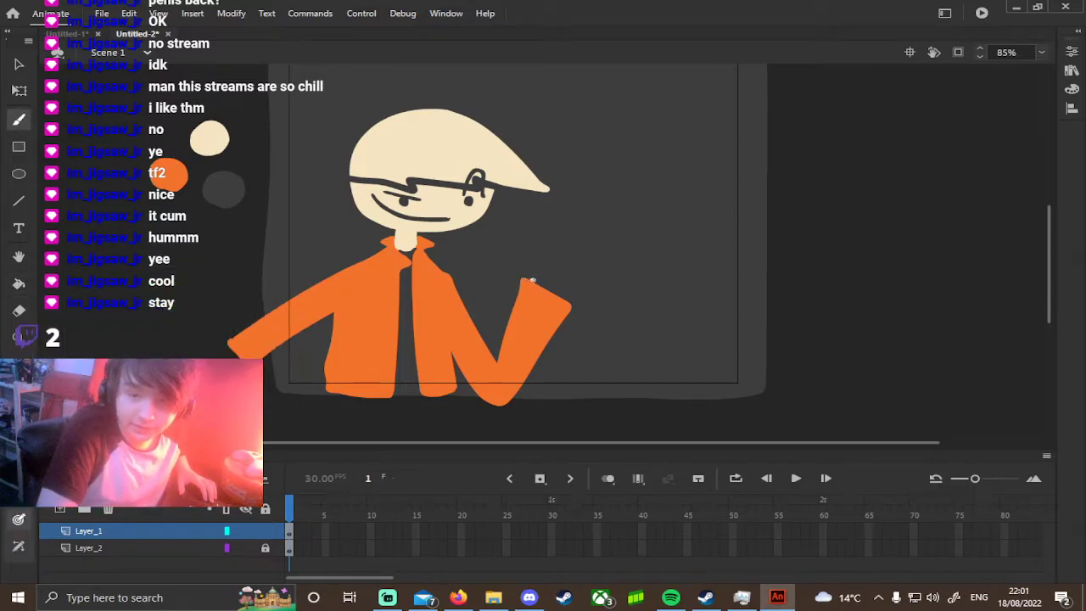
left_click_drag(565, 296, 567, 297)
key("ctrl+z")
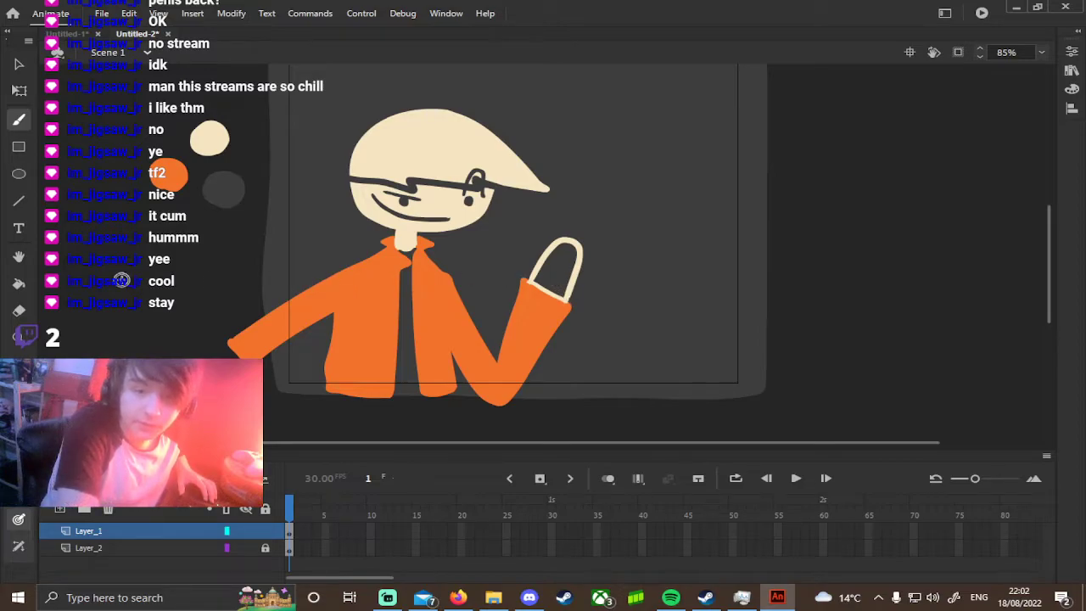
left_click(19, 284)
left_click(554, 275)
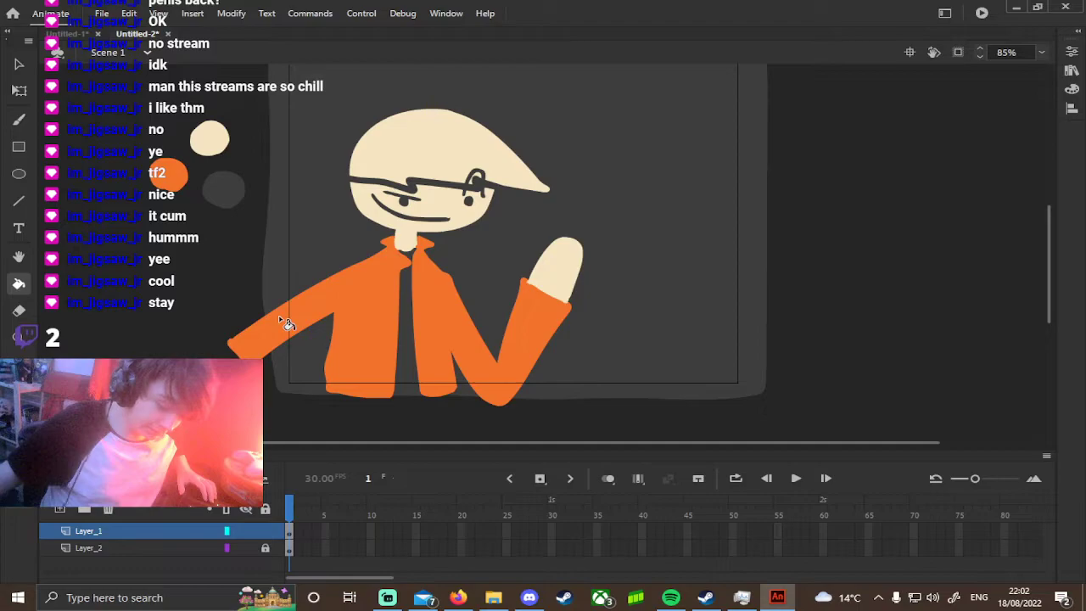
Brush a slanted stick-shaped object through the raised hand in cream, undoing the stray stroke, and fill it.
scroll(533, 270, "up", 2)
left_click_drag(669, 350, 516, 204)
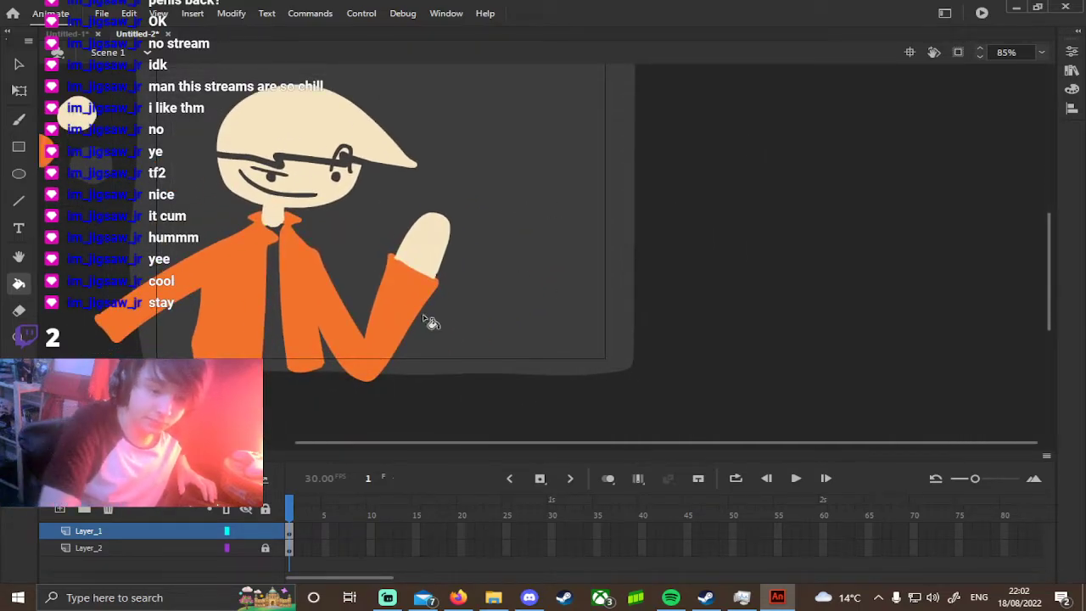
left_click(19, 121)
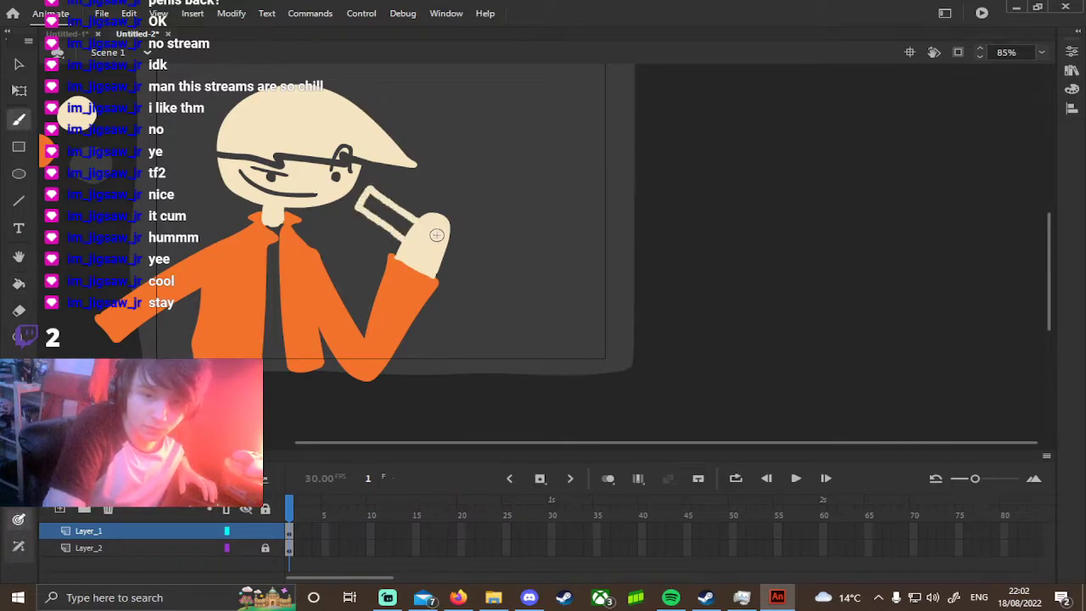
key("ctrl+z")
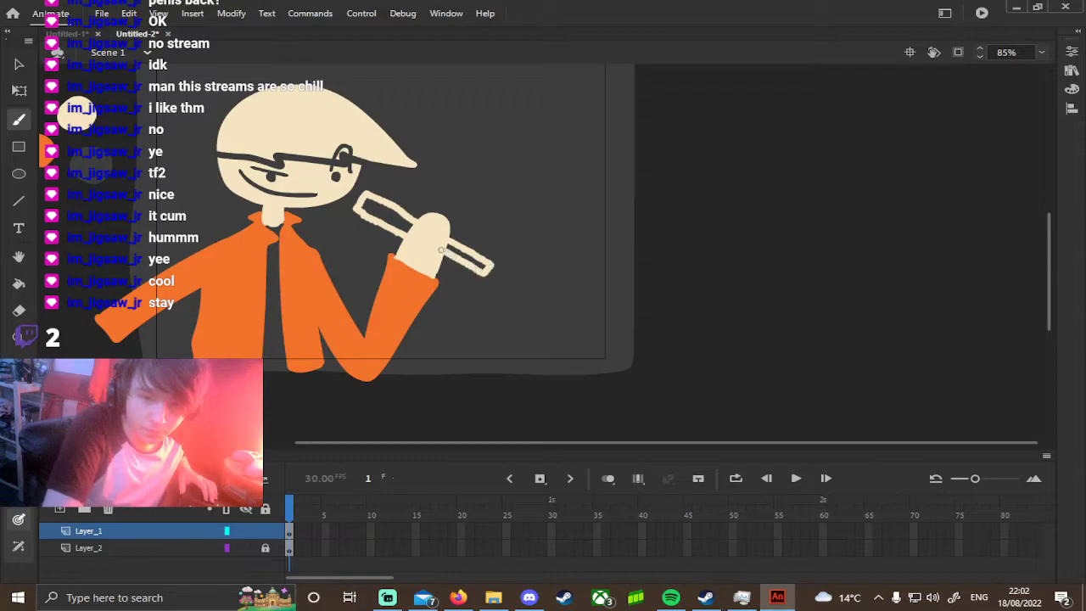
key("e")
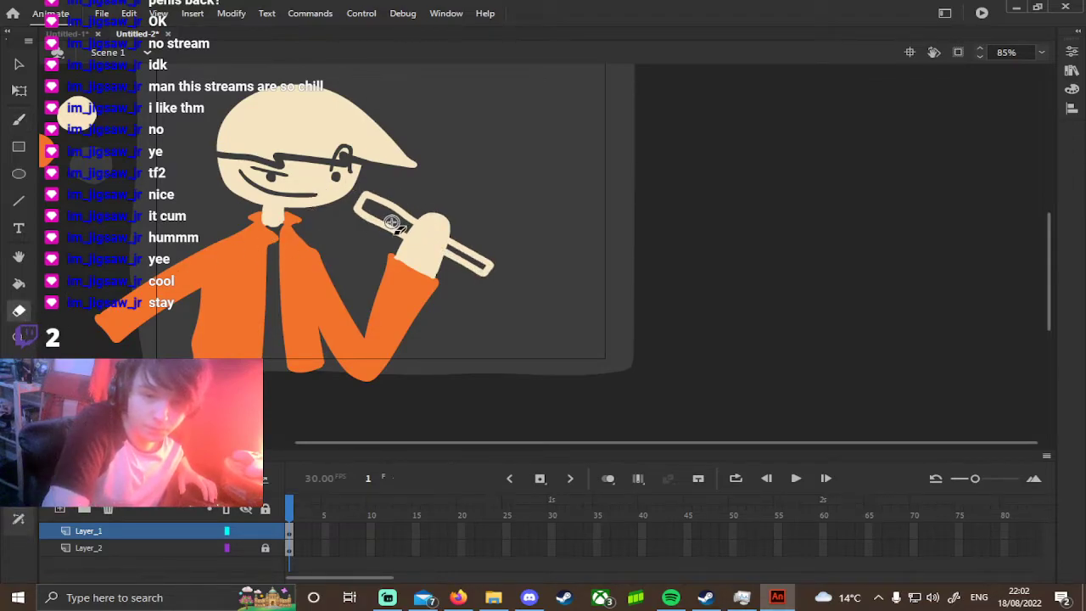
key("k")
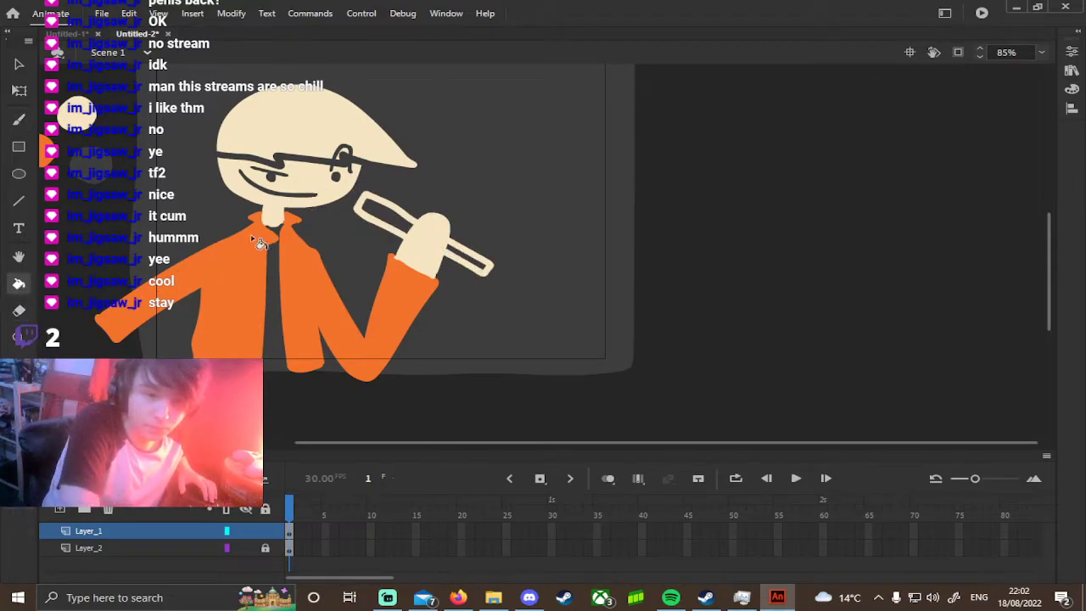
left_click(395, 222)
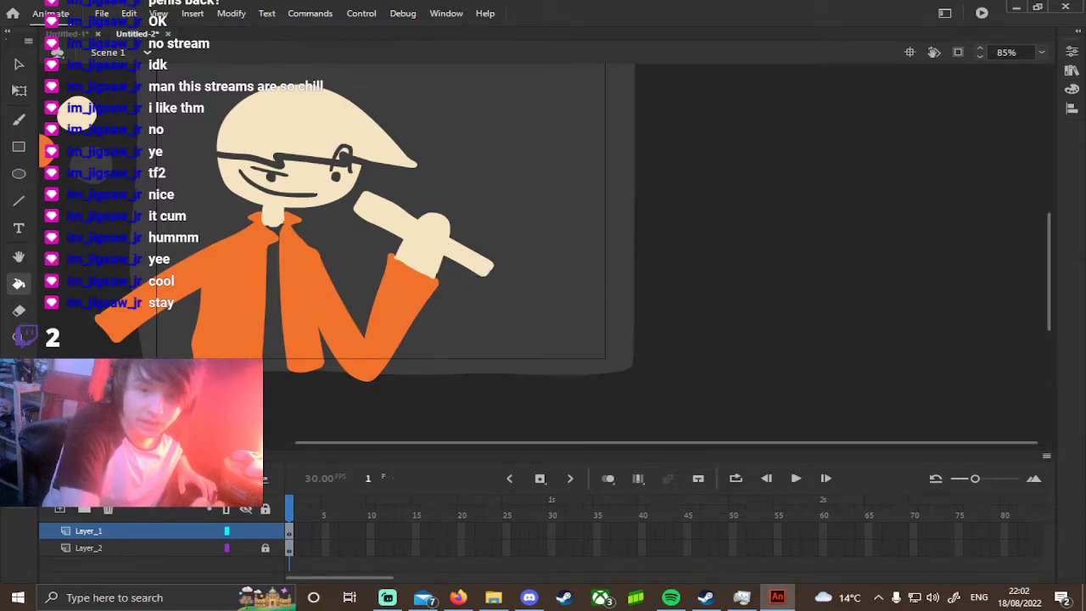
Sample dark grey and brush edge lines around the hand plus a small rectangular detail on the held object.
left_click(19, 416)
left_click(342, 223)
left_click(20, 118)
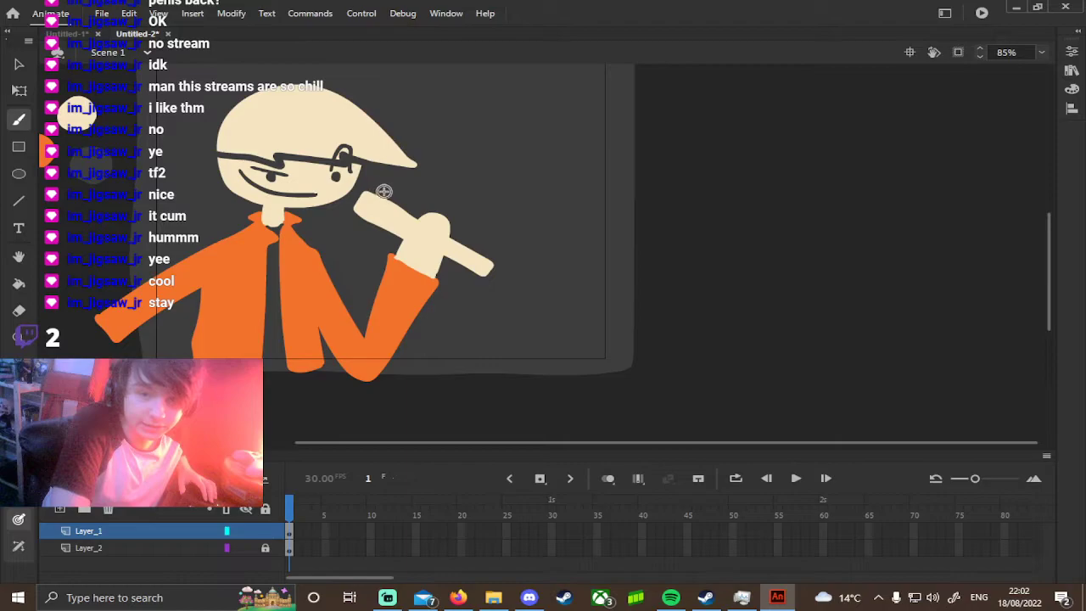
left_click_drag(395, 218, 379, 197)
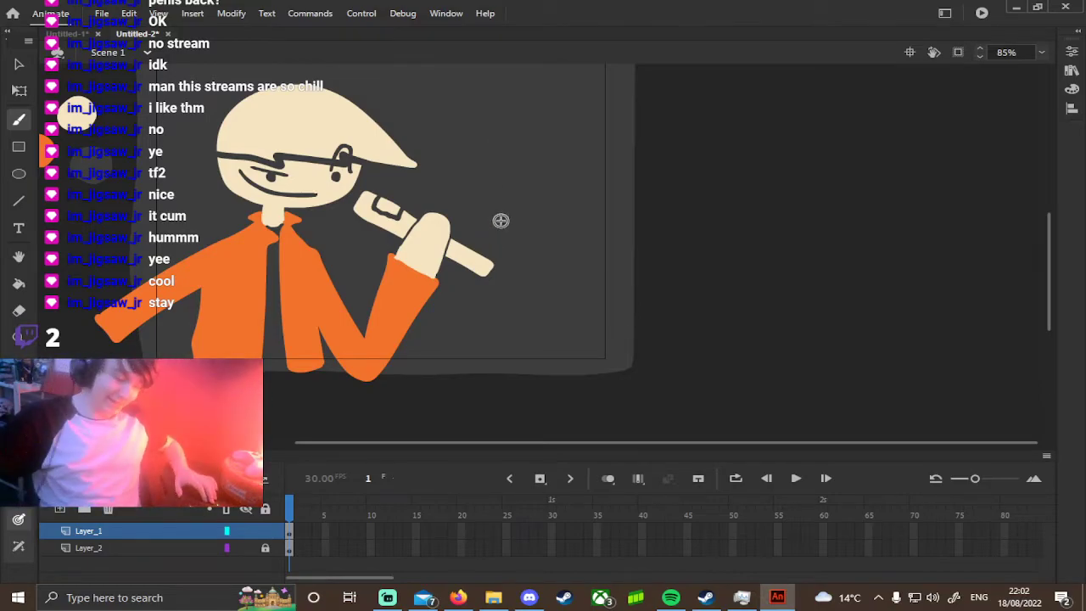
Sample the jacket's orange as the fill colour and fill the small rectangular detail on the held object.
left_click(19, 416)
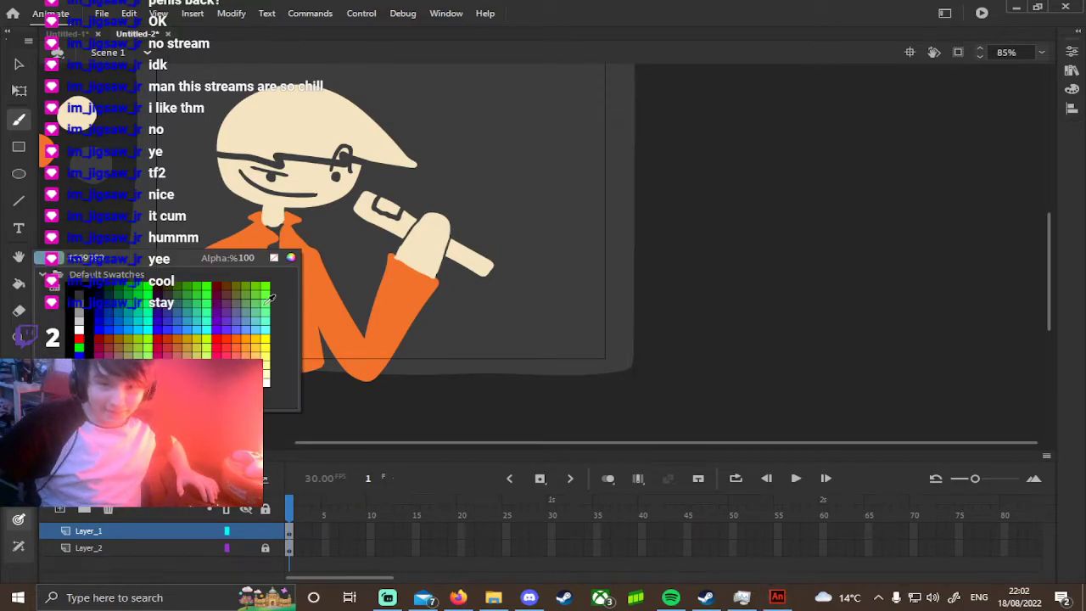
left_click(321, 276)
left_click(18, 284)
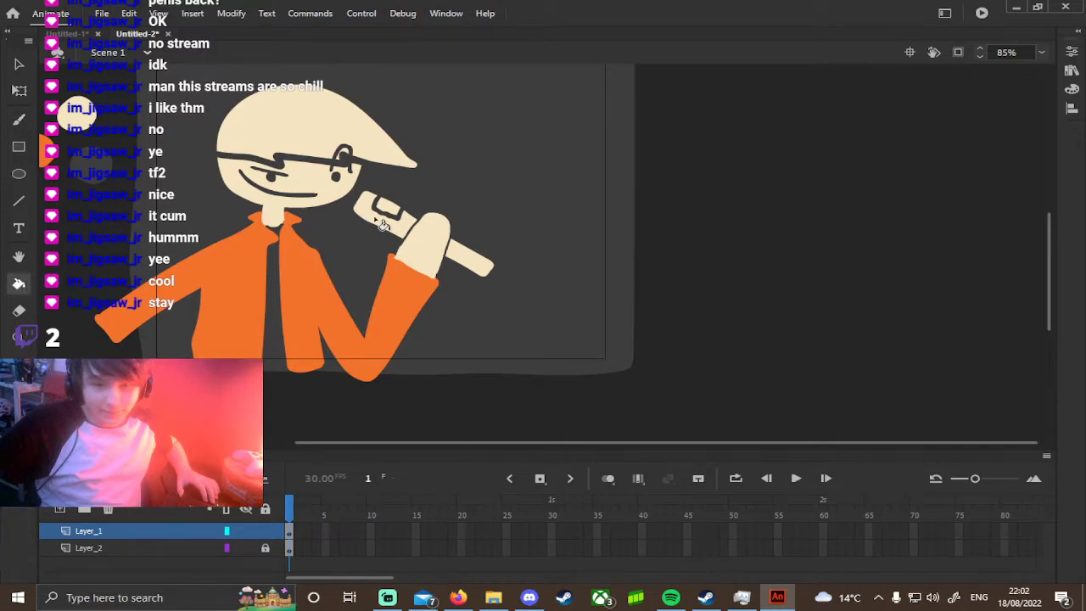
left_click(395, 213)
left_click_drag(532, 233, 655, 270)
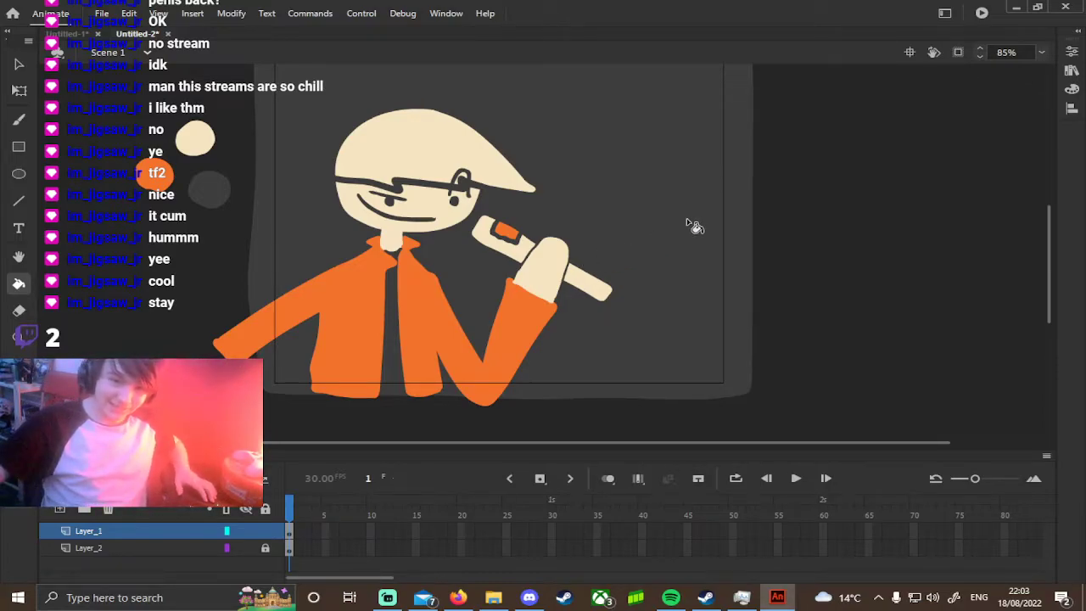
left_click_drag(691, 225, 706, 246)
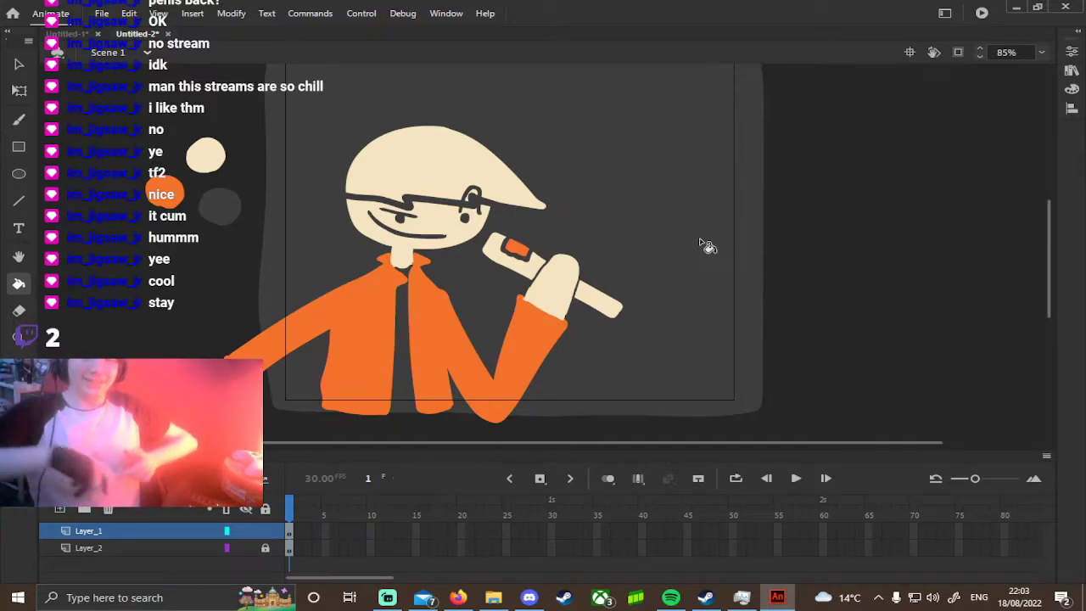
Fill the character's hair with orange, undoing the trial switch back to cream.
left_click(452, 166)
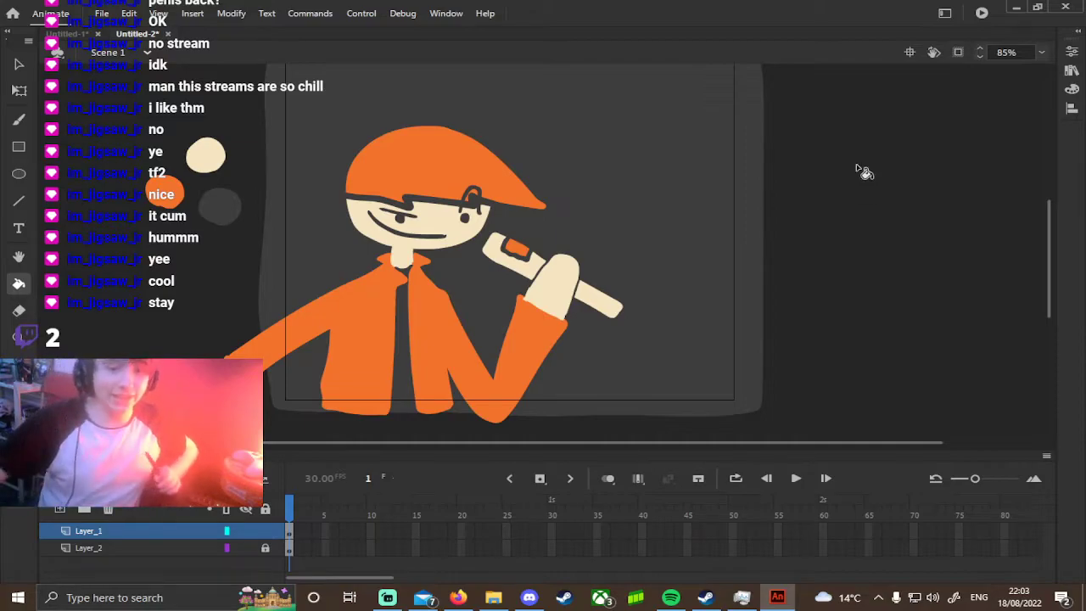
left_click(434, 202)
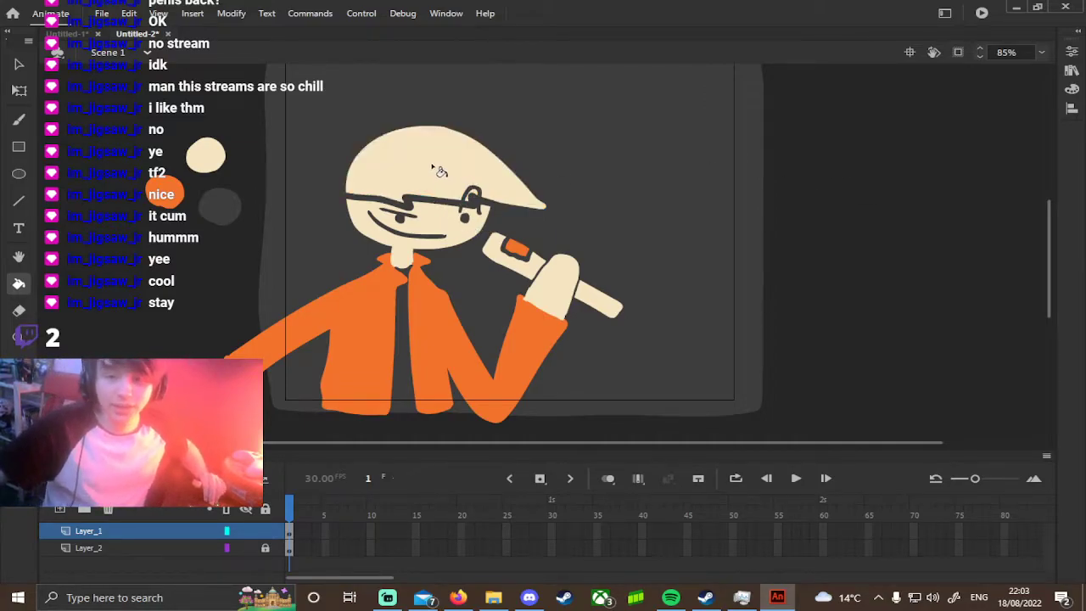
key("ctrl+z")
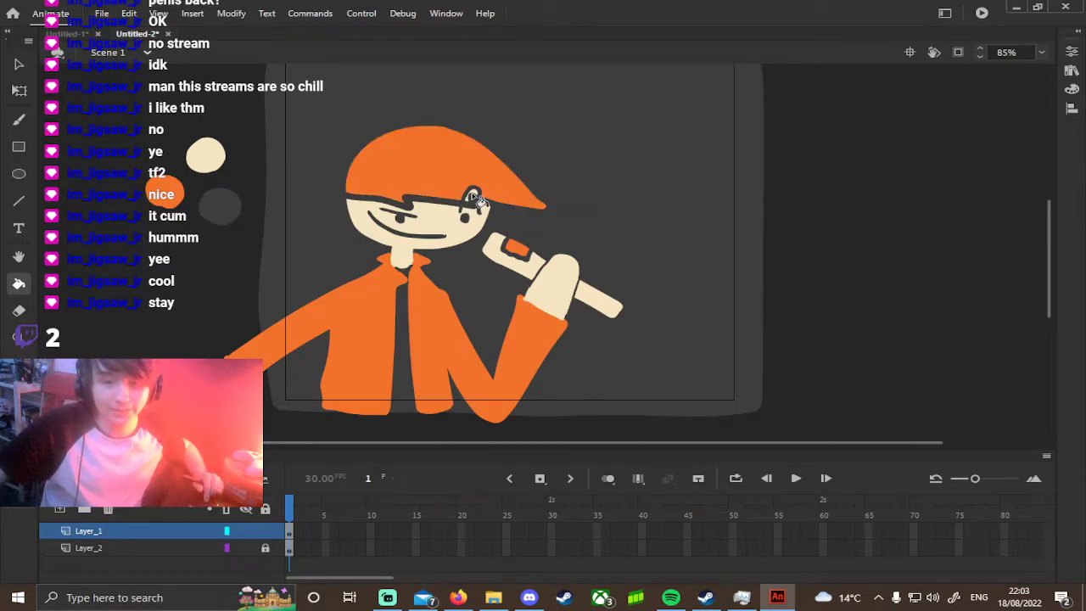
mouse_move(600, 185)
left_mouse_down()
mouse_move(625, 206)
mouse_move(720, 222)
left_mouse_up()
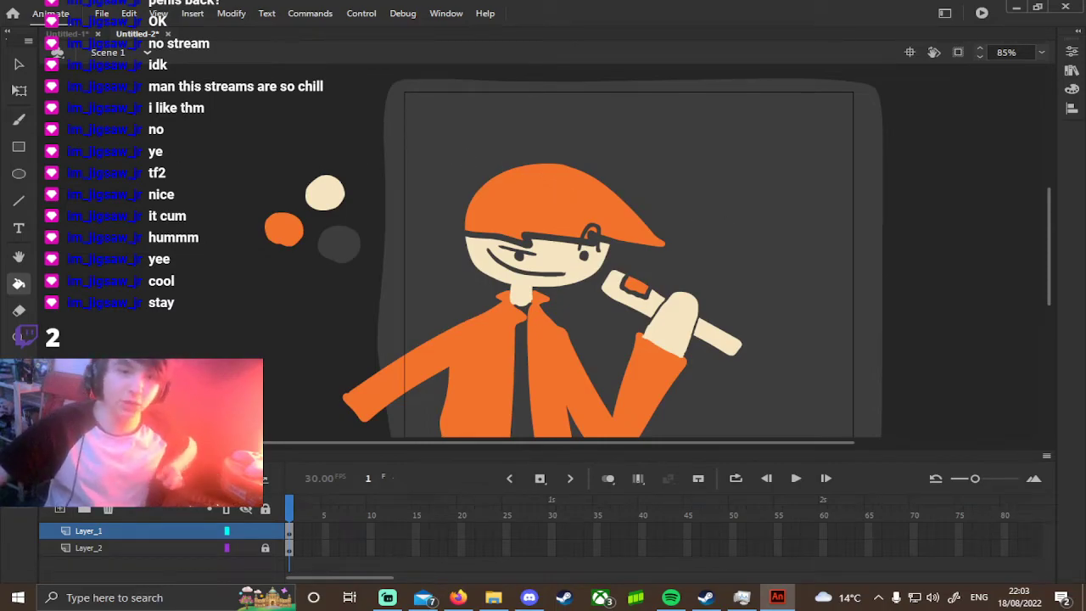
Select the three palette swatches beside the stage and move them farther away from the character.
left_click(20, 67)
left_click_drag(227, 146, 374, 303)
left_click_drag(331, 242, 236, 197)
left_click(326, 124)
left_click_drag(724, 223, 592, 166)
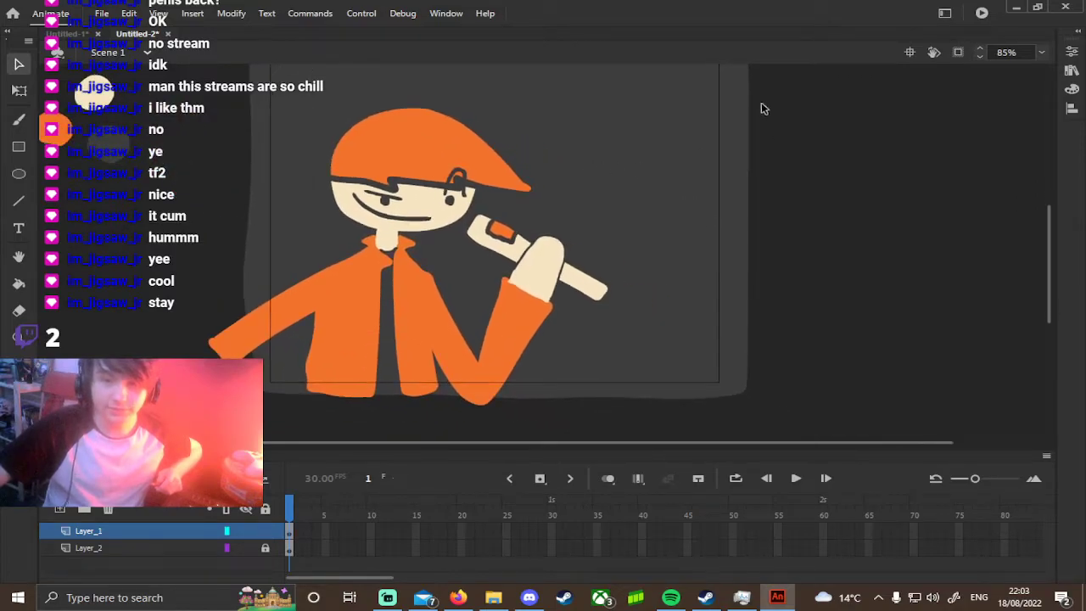
Select the whole character, scale it up with Free Transform so it fills more of the stage, and reposition it.
mouse_move(170, 80)
left_mouse_down()
mouse_move(507, 280)
mouse_move(704, 429)
left_mouse_up()
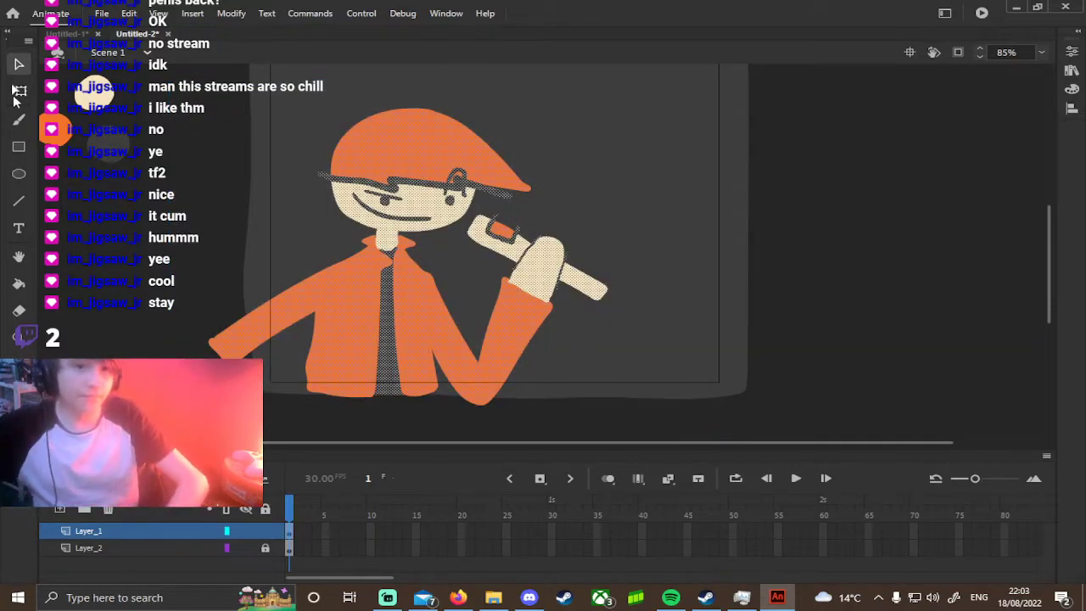
left_click(15, 95)
left_click_drag(619, 104, 664, 71)
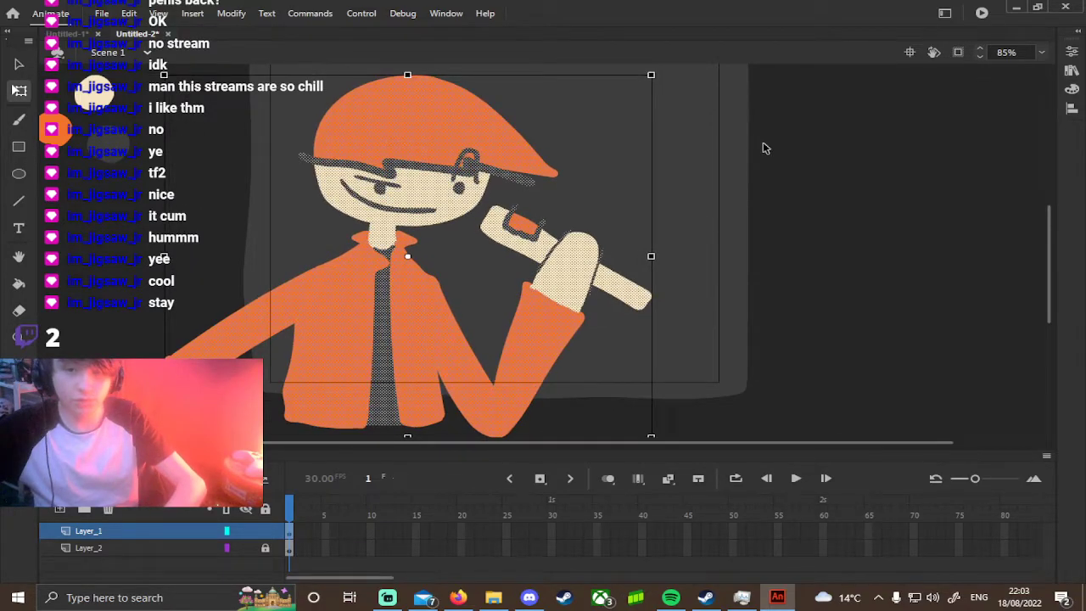
left_click_drag(763, 148, 692, 223)
left_click_drag(398, 203, 437, 166)
left_click_drag(580, 236, 589, 182)
left_click_drag(399, 131, 400, 137)
mouse_move(798, 144)
left_mouse_down()
mouse_move(775, 204)
mouse_move(763, 179)
left_mouse_up()
left_click(740, 202)
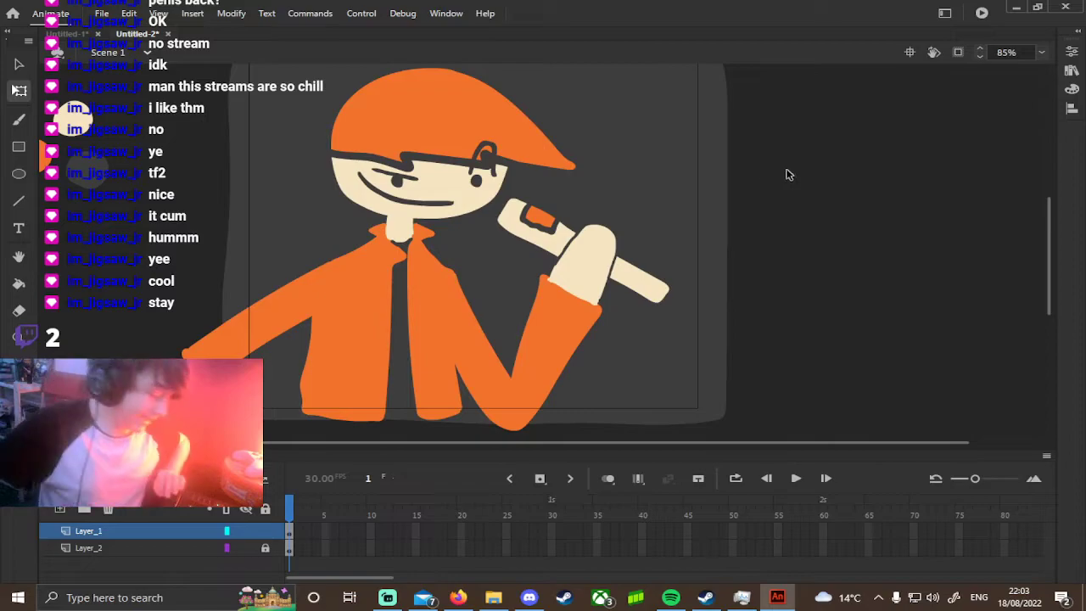
Brush three small orange plus-shaped sparkles in the empty area around the pointed tip of the hair.
left_click_drag(792, 246, 821, 263)
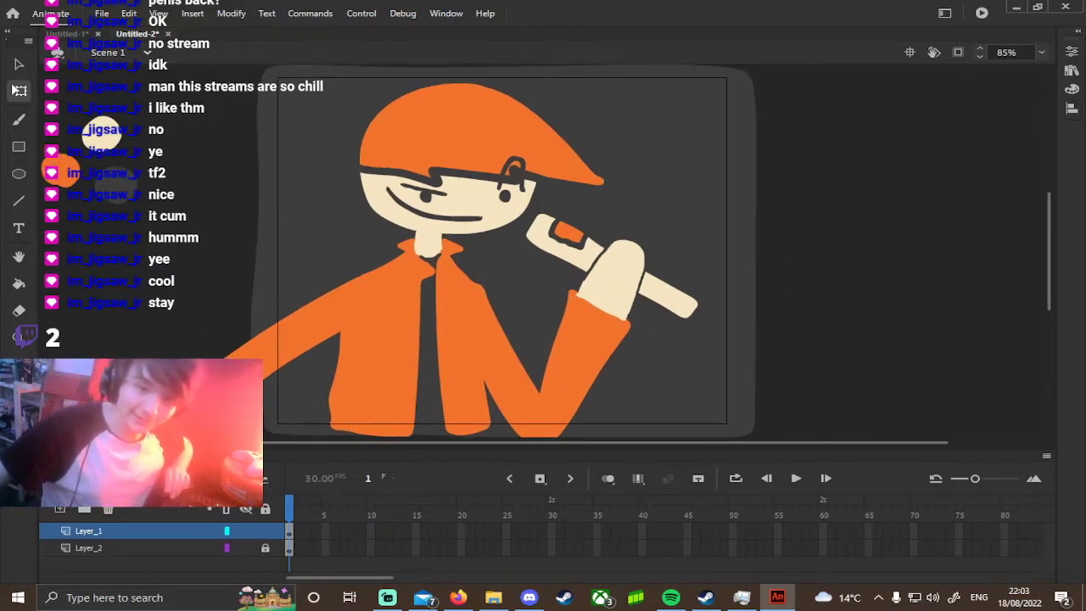
left_click_drag(650, 228, 584, 236)
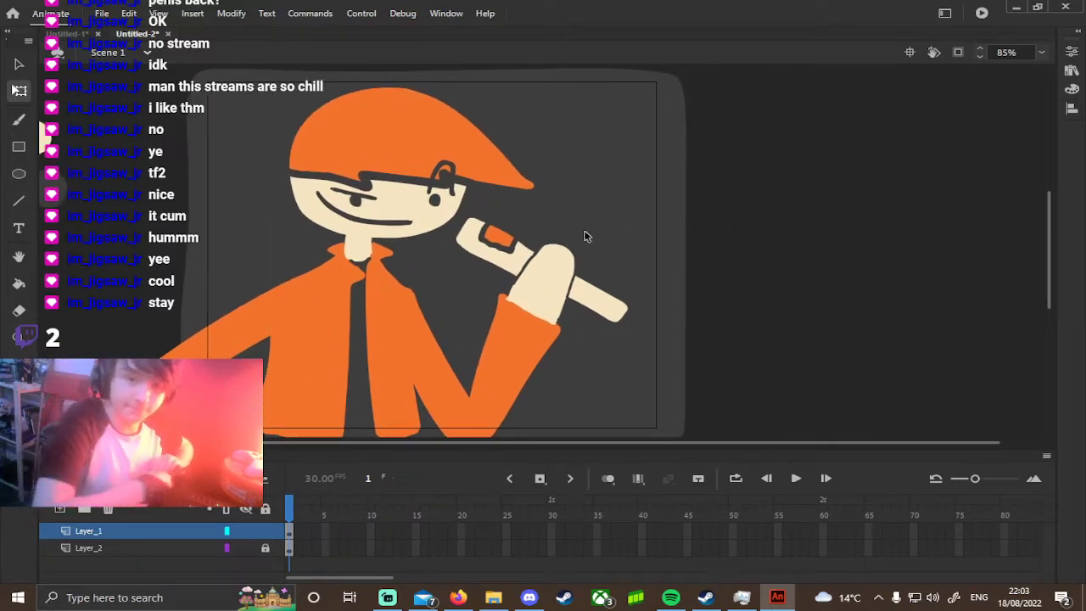
left_click(24, 118)
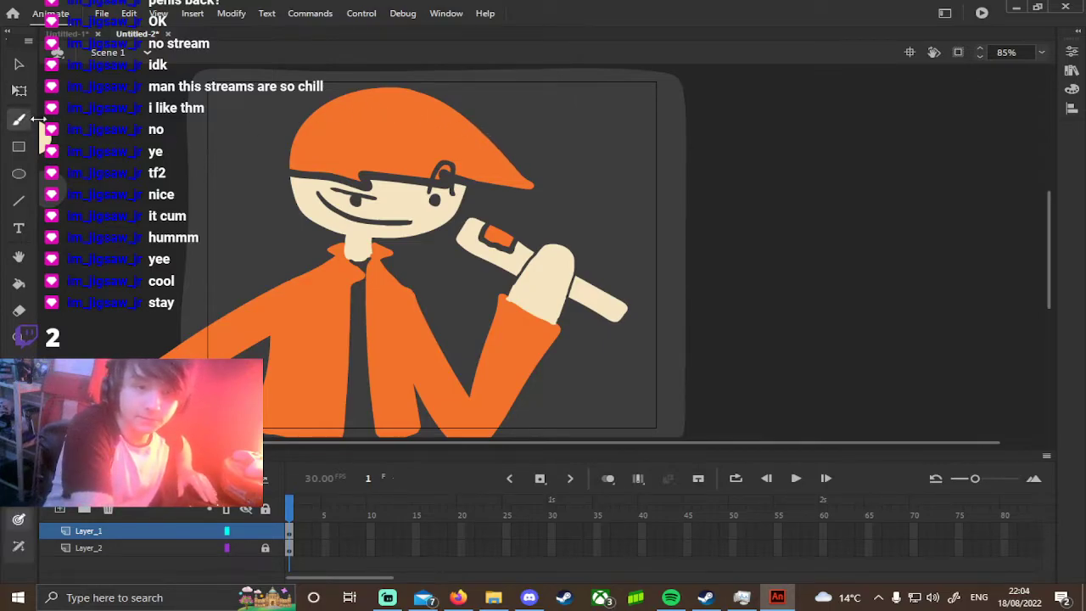
left_click_drag(547, 181, 559, 175)
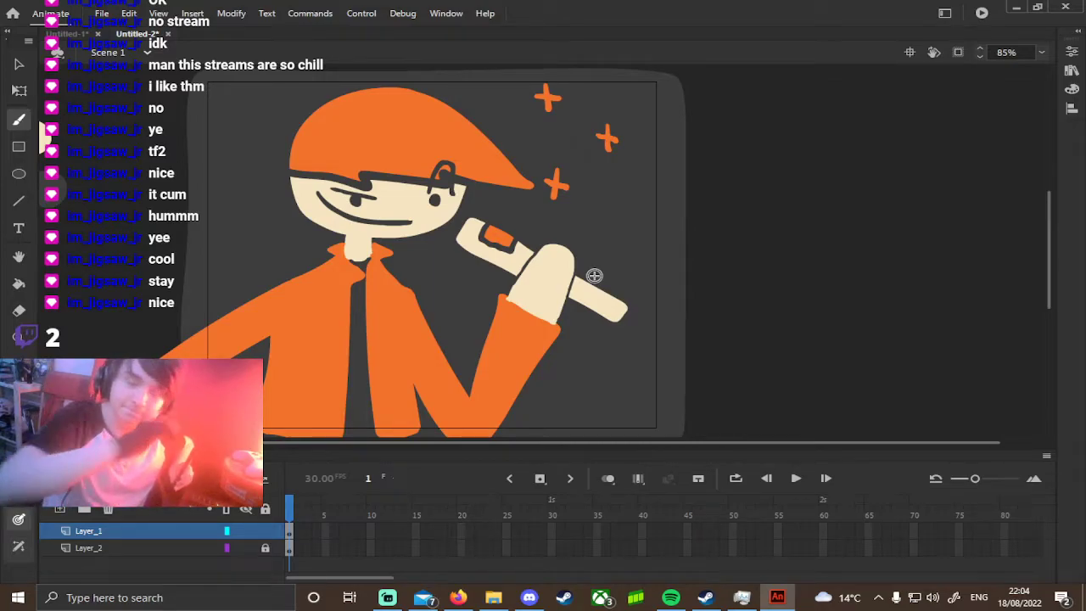
mouse_move(696, 225)
left_mouse_down()
mouse_move(837, 218)
mouse_move(756, 270)
left_mouse_up()
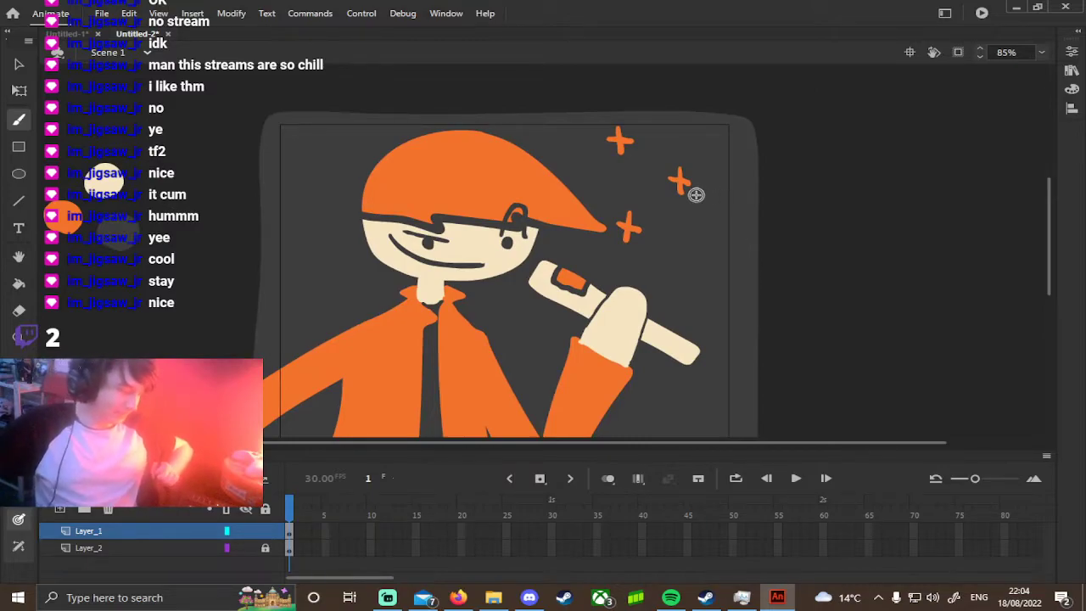
scroll(908, 193, "down", 1)
mouse_move(908, 194)
left_mouse_down()
mouse_move(904, 178)
mouse_move(967, 170)
mouse_move(905, 200)
mouse_move(917, 173)
mouse_move(915, 195)
left_mouse_up()
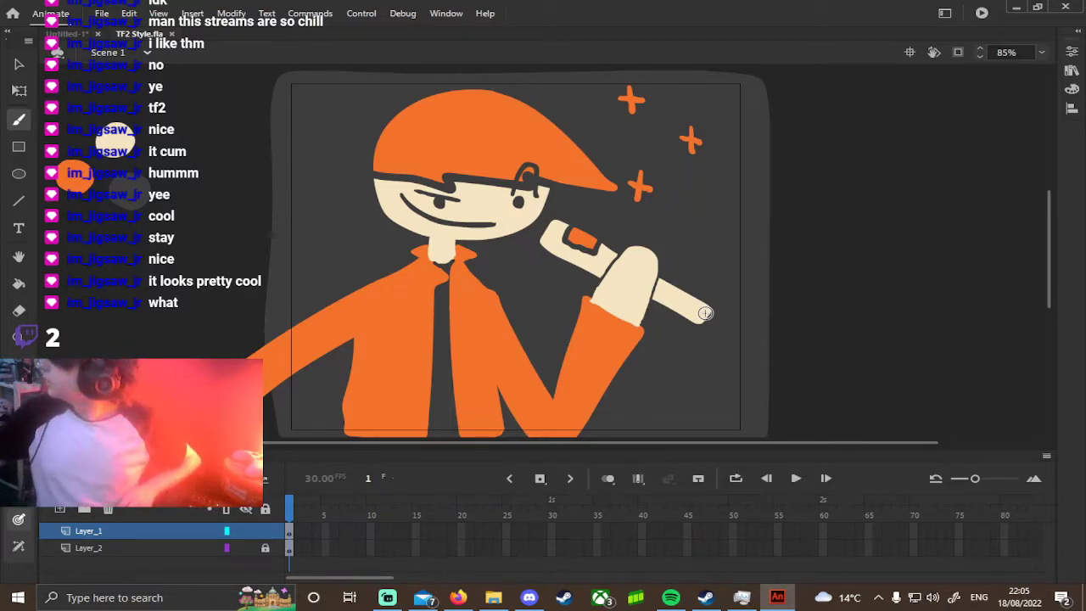
Insert a keyframe at frame 5 of Layer_1 and delete everything on it except the colour swatches.
left_click_drag(791, 285, 855, 267)
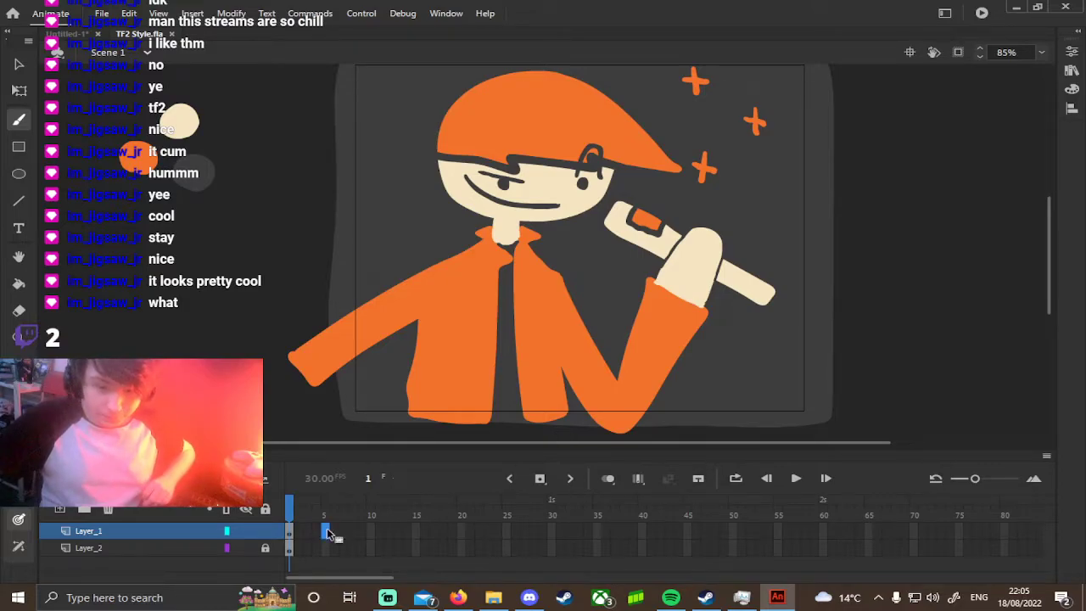
left_click(542, 483)
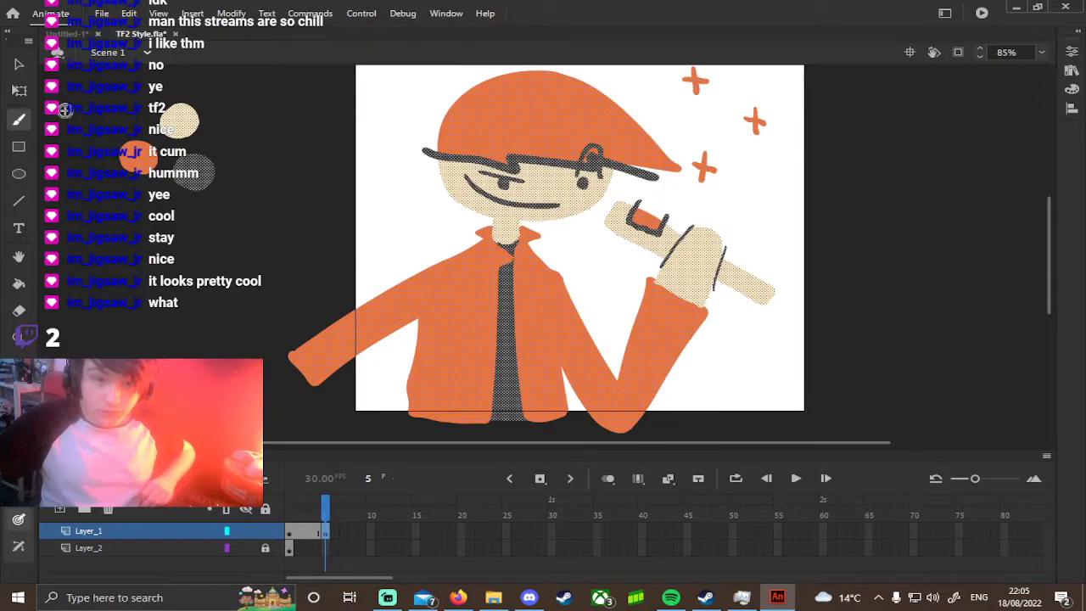
key("v")
left_click(808, 183)
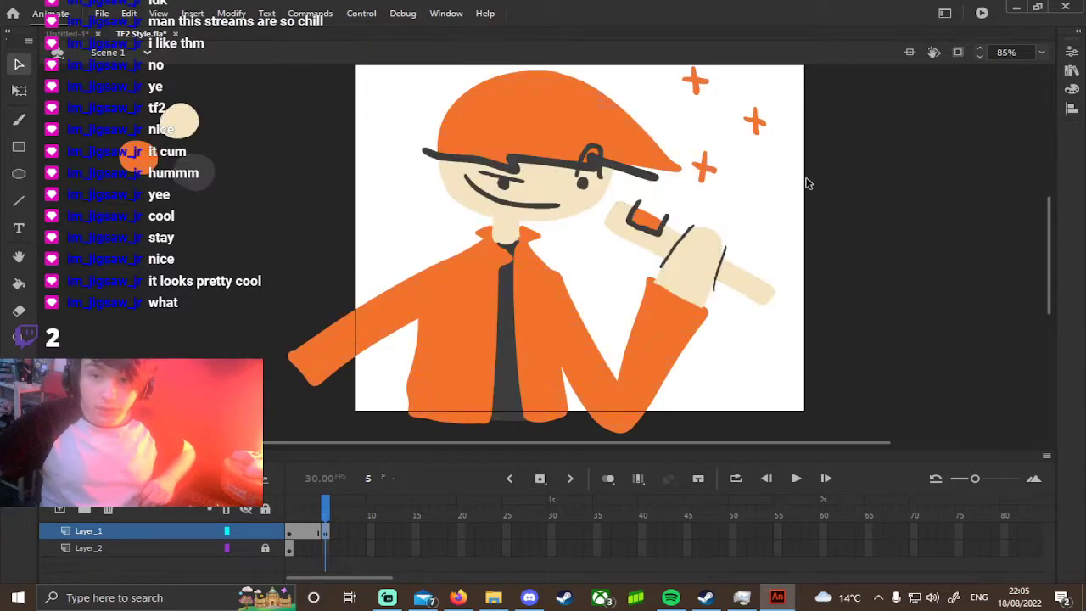
left_click_drag(980, 51, 981, 59)
mouse_move(289, 78)
left_mouse_down()
mouse_move(747, 307)
mouse_move(830, 434)
mouse_move(818, 426)
left_mouse_up()
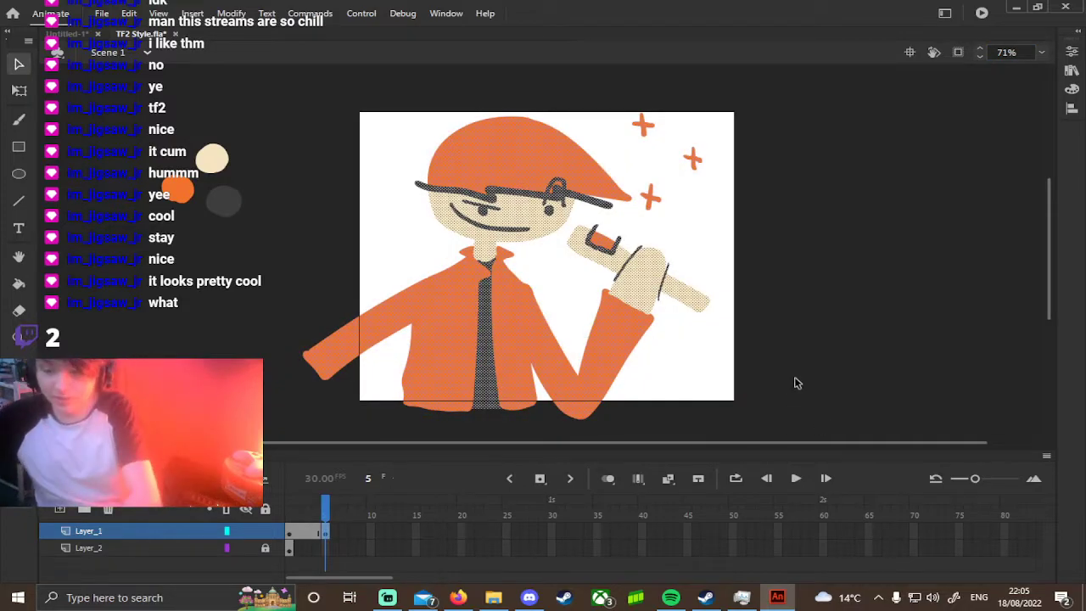
key("Delete")
Insert a keyframe at frame 5 of Layer_2, check frame 1, and return to frame 5 of Layer_1.
left_click(328, 551)
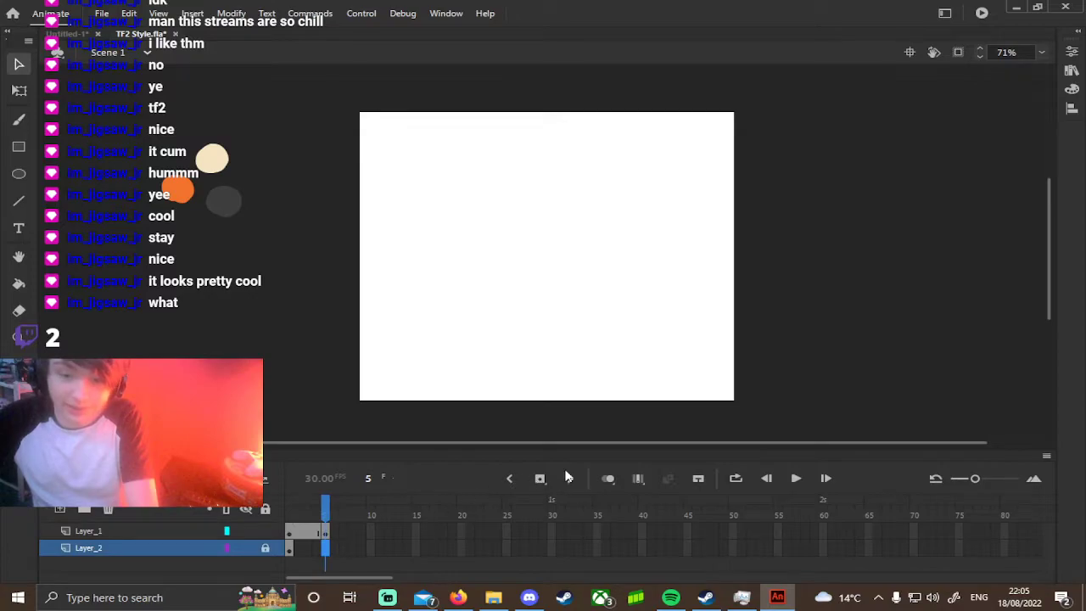
left_click(540, 477)
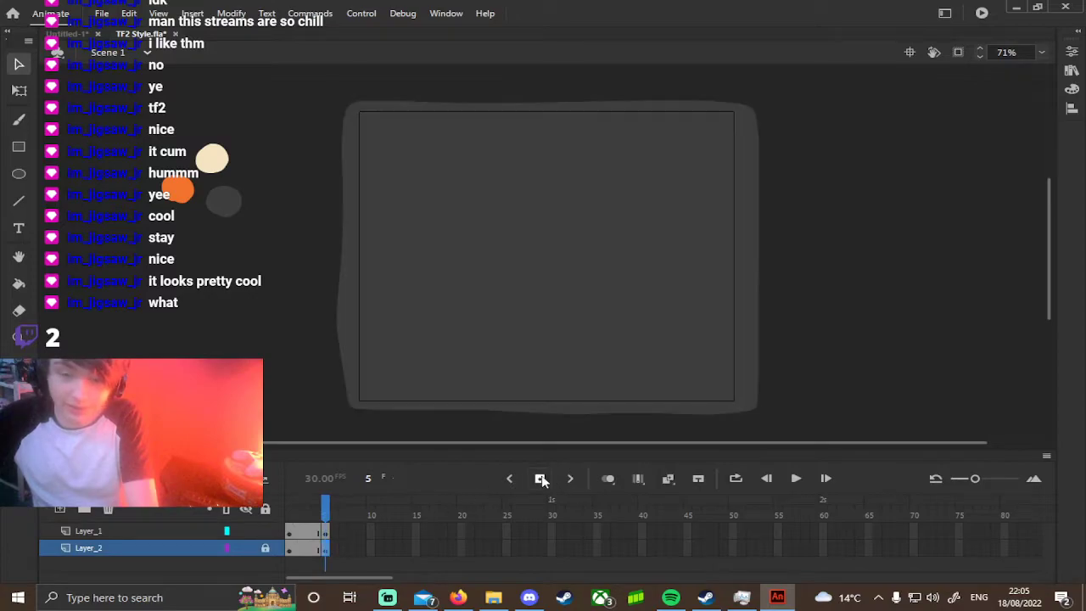
left_click(328, 532)
left_click(292, 533)
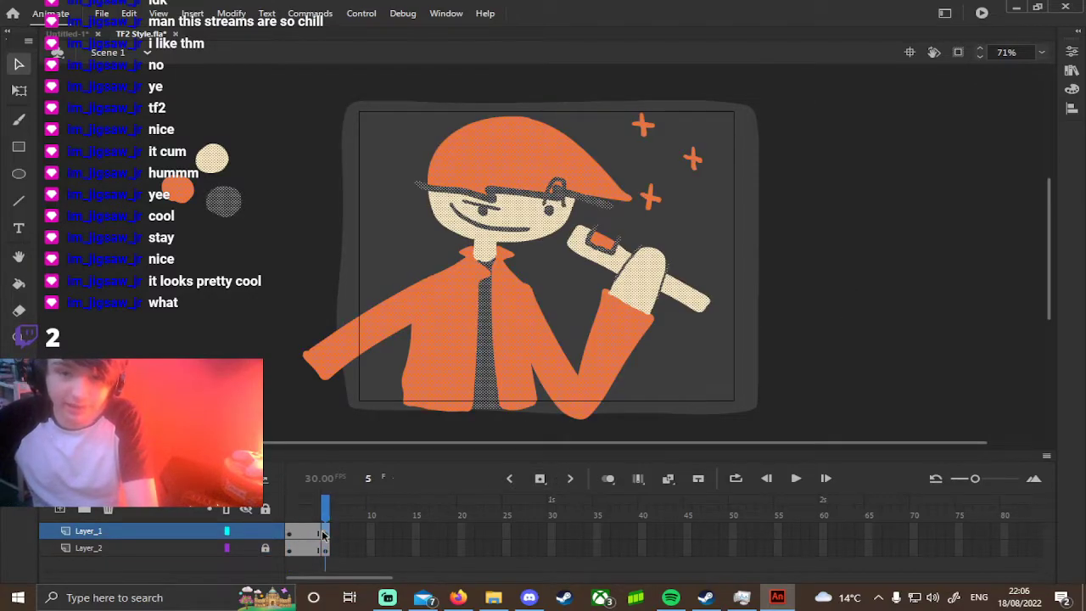
left_click(322, 535)
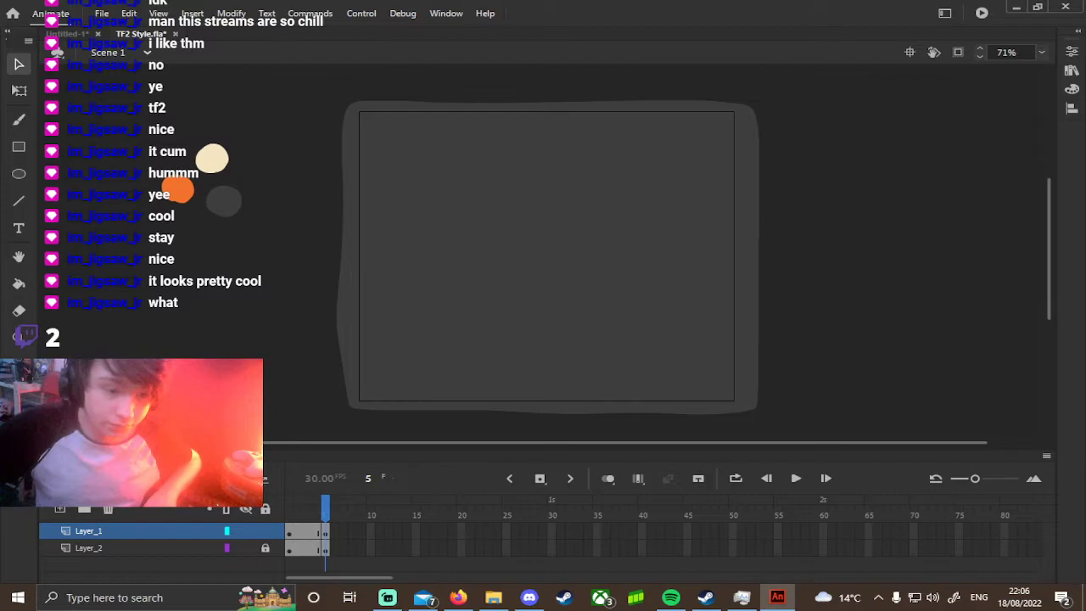
Sample the cream palette swatch as the drawing colour for the brush.
left_click(19, 336)
left_click(210, 165)
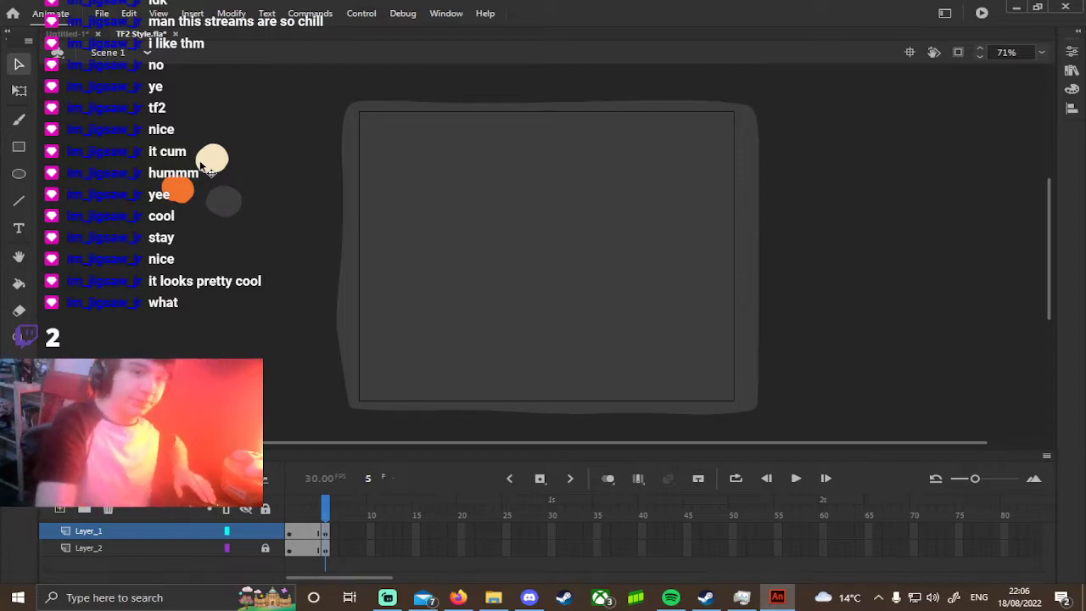
left_click(19, 120)
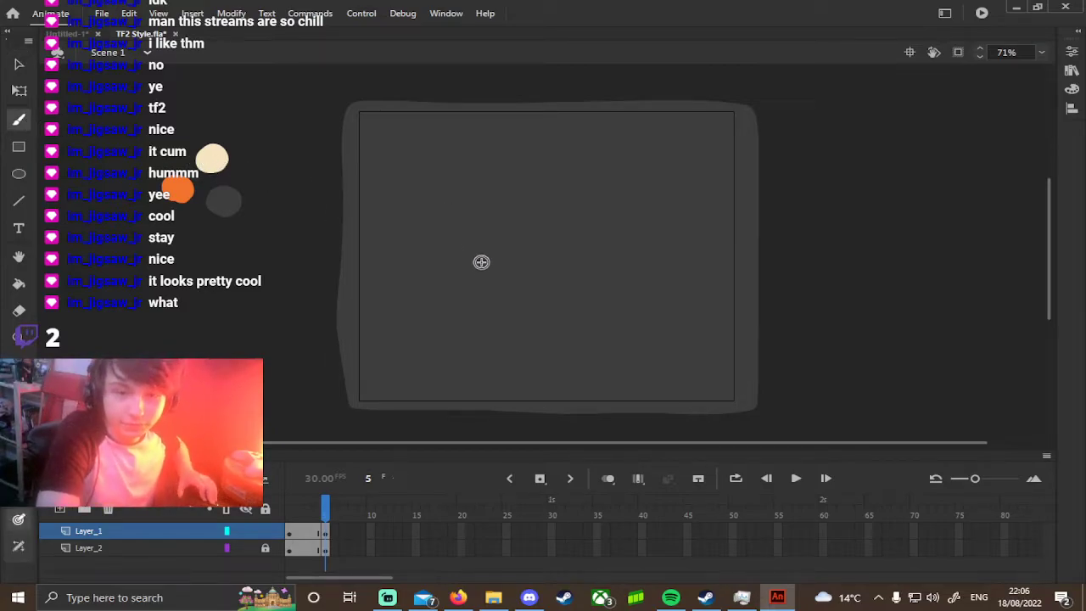
Try several rounded cream head outlines in the middle of the empty stage, undoing each one.
mouse_move(492, 217)
left_mouse_down()
mouse_move(527, 206)
mouse_move(574, 226)
mouse_move(573, 279)
mouse_move(532, 288)
mouse_move(520, 243)
mouse_move(568, 232)
mouse_move(550, 267)
mouse_move(476, 262)
mouse_move(488, 212)
mouse_move(531, 188)
mouse_move(584, 204)
mouse_move(599, 241)
left_mouse_up()
key("ctrl+z")
key("ctrl+z")
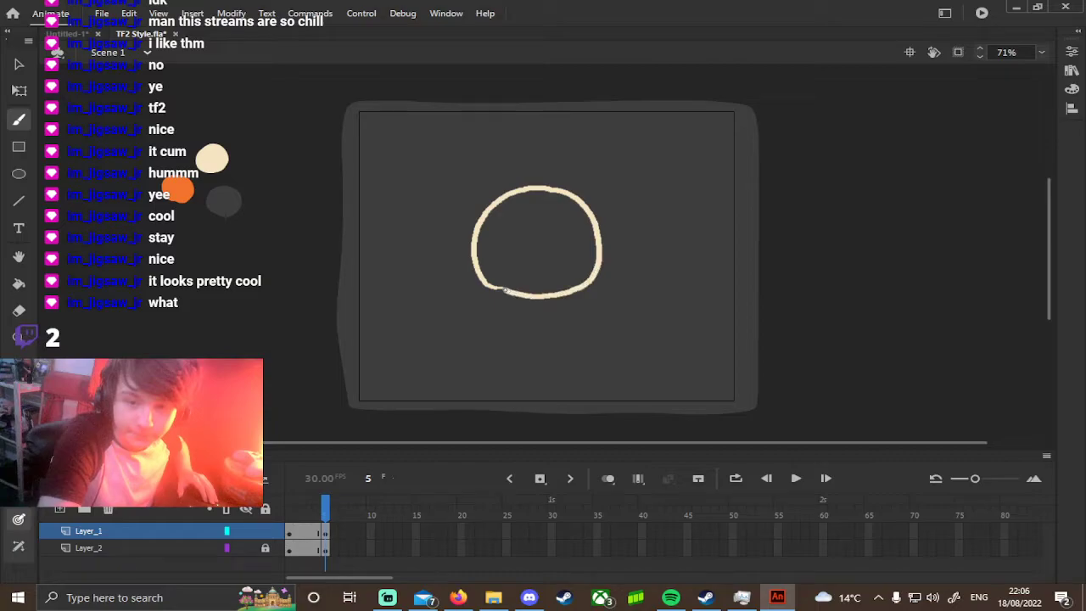
key("ctrl+z")
mouse_move(485, 249)
left_mouse_down()
mouse_move(560, 199)
mouse_move(598, 222)
mouse_move(609, 261)
mouse_move(544, 296)
left_mouse_up()
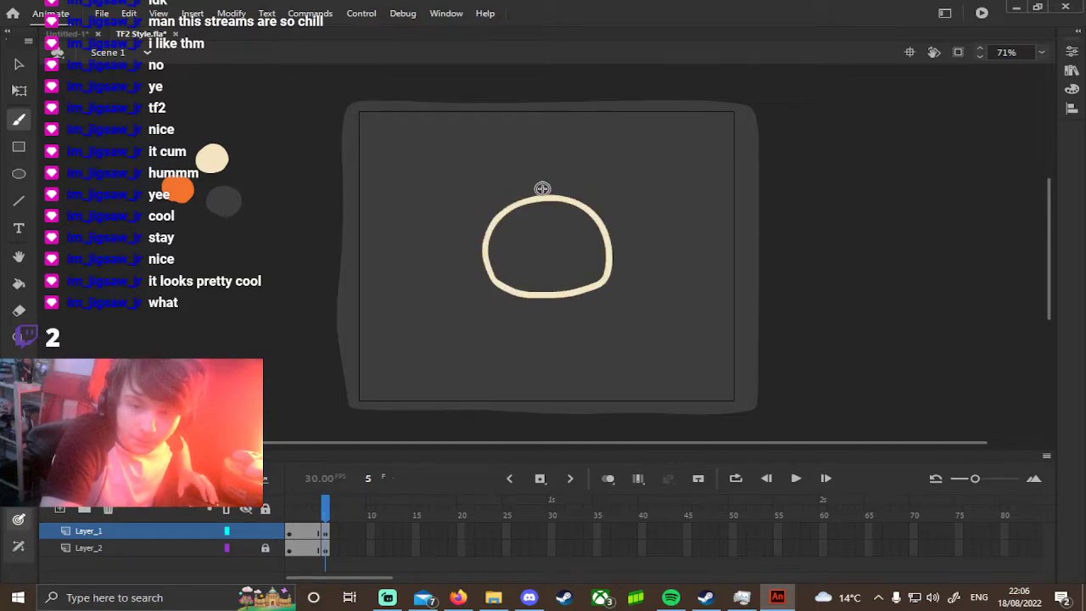
key("ctrl+z")
mouse_move(564, 270)
left_mouse_down()
mouse_move(496, 253)
mouse_move(494, 220)
mouse_move(518, 193)
mouse_move(491, 252)
mouse_move(496, 215)
mouse_move(535, 184)
mouse_move(608, 225)
left_mouse_up()
key("ctrl+z")
key("ctrl+z")
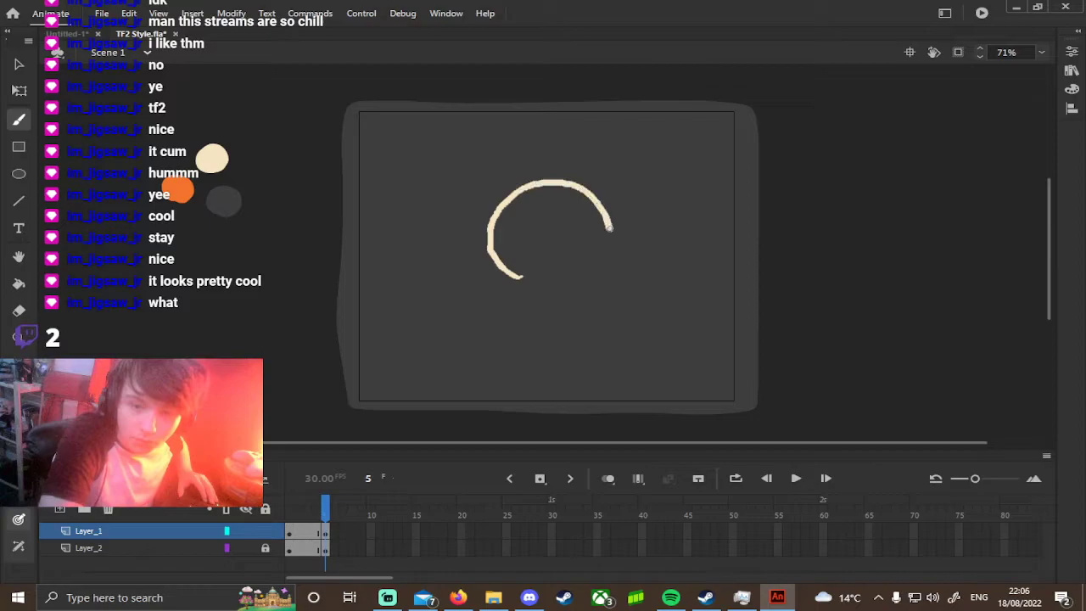
Brush a rounded cream head outline with two tall bent ears on the upper half of the stage.
left_click_drag(526, 279, 512, 260)
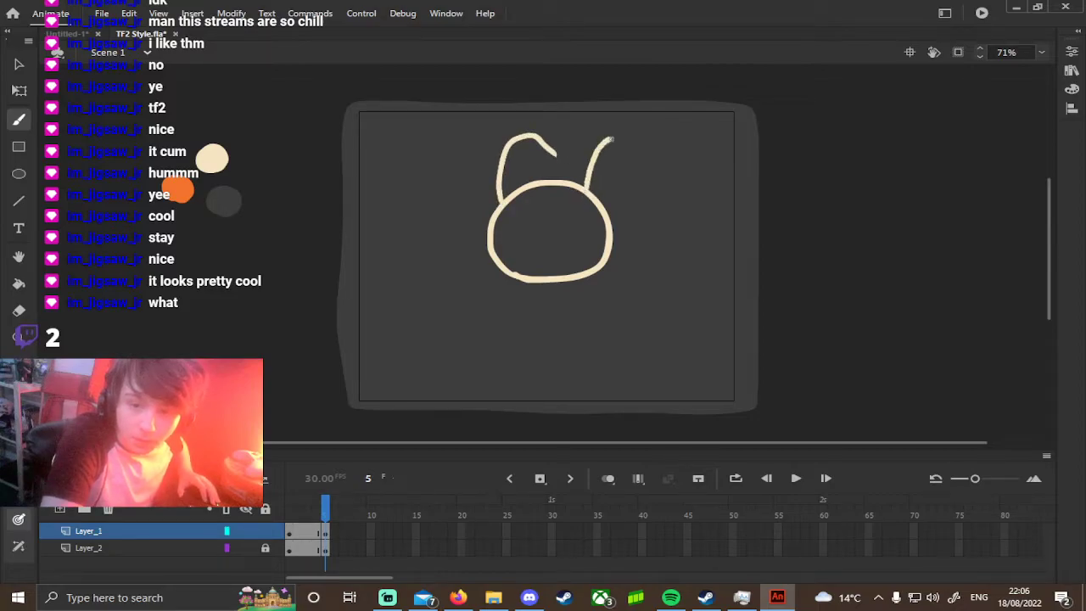
left_click_drag(634, 169, 638, 177)
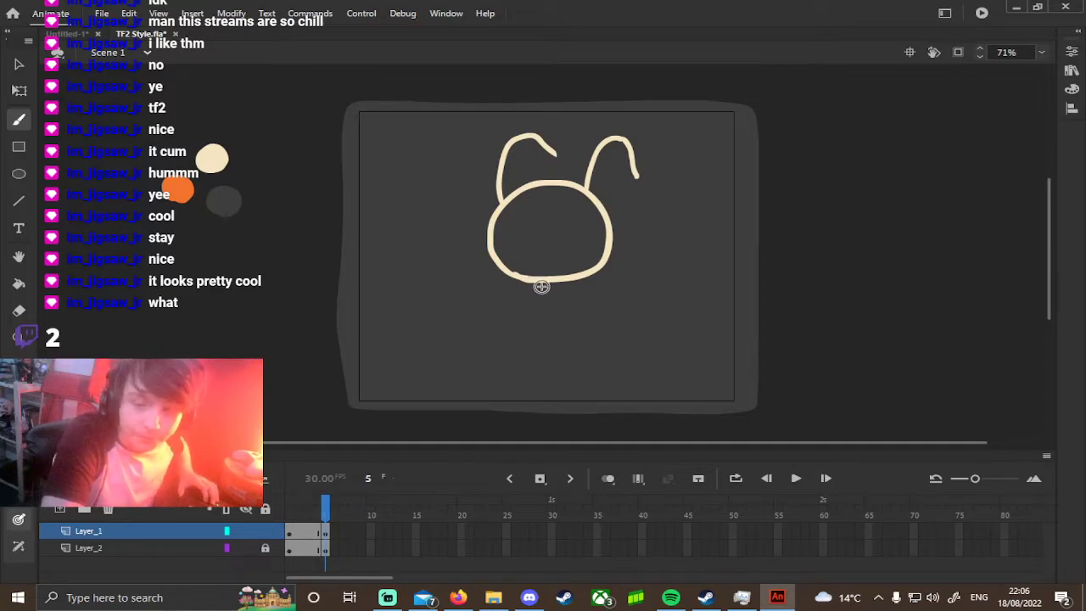
Select the cream head outline and both bent ears and nudge them left on the stage.
key("v")
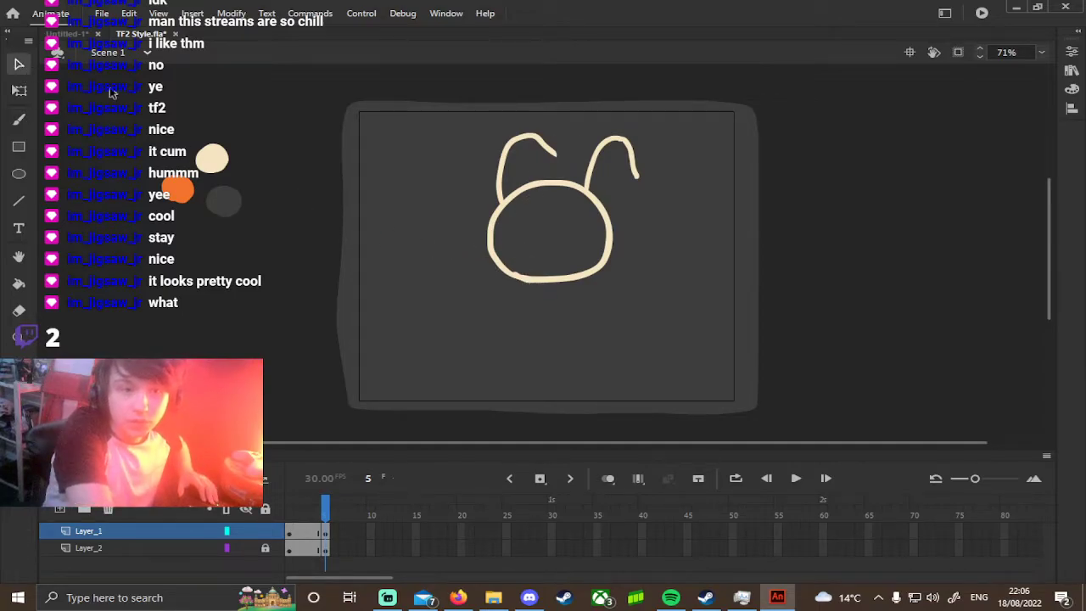
left_click_drag(438, 107, 706, 309)
key("shift+Left")
key("shift+Left")
key("shift+Left")
key("shift+Left")
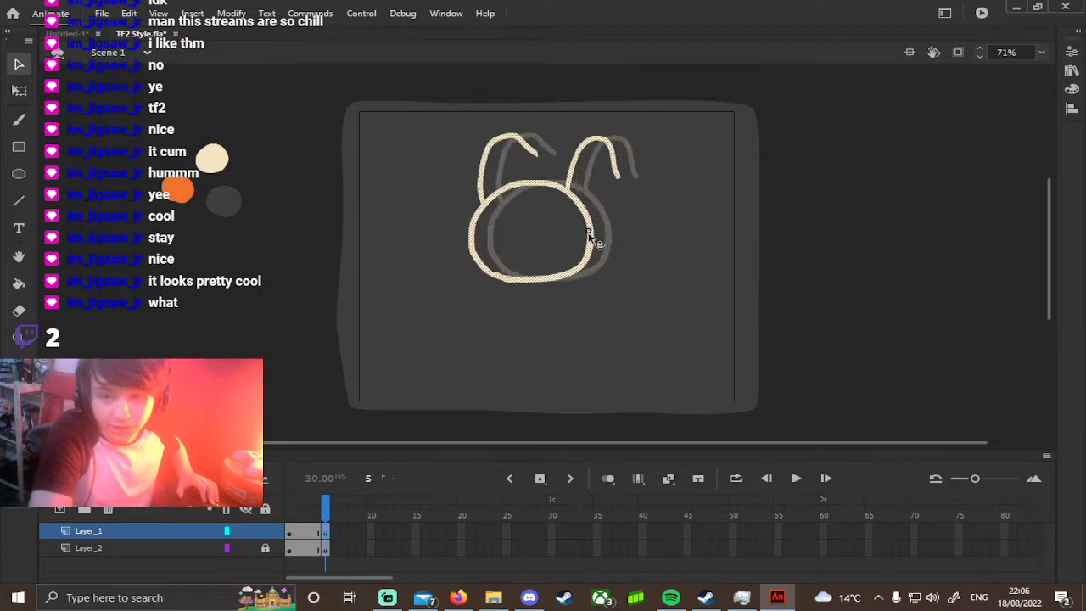
Fill the inside of the head outline with cream using the Paint Bucket.
left_click(20, 286)
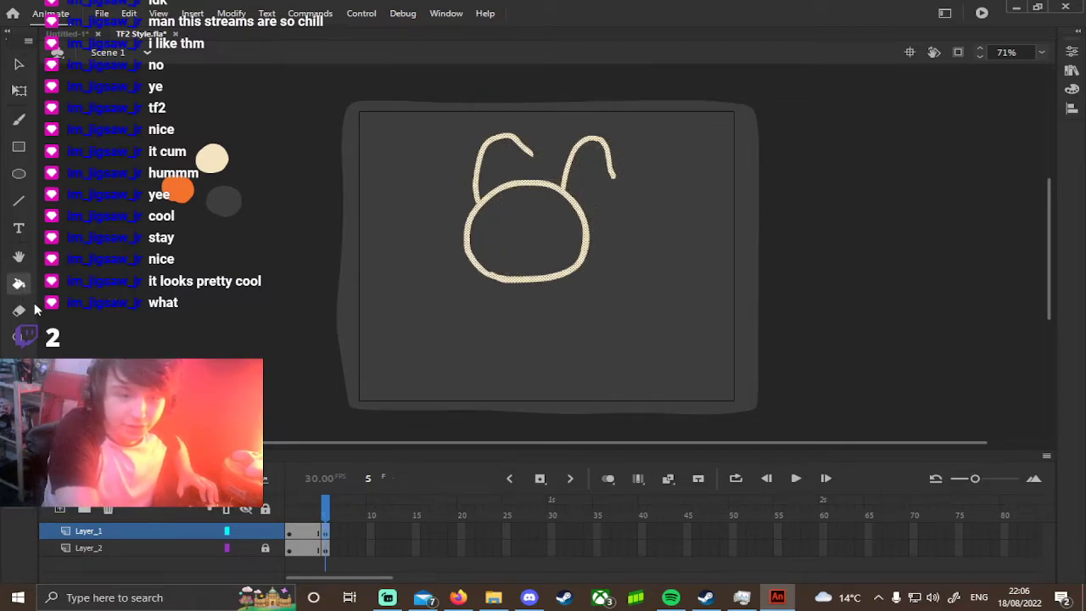
left_click(28, 310)
left_click(30, 286)
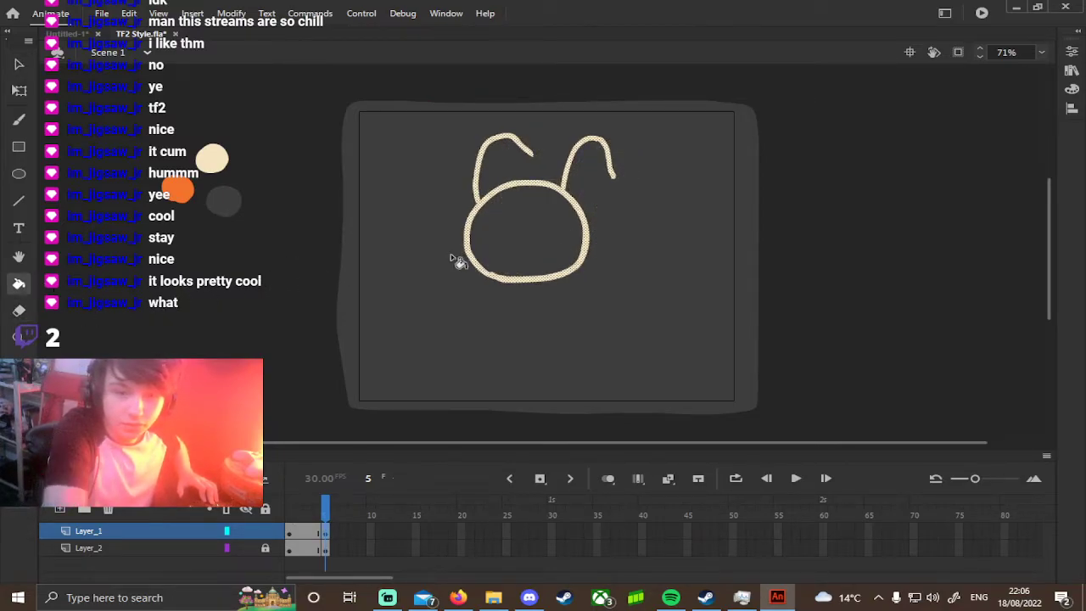
left_click(564, 256)
Deselect the artwork and brush a round orange tip on the end of each bent ear.
left_click(18, 65)
left_click(104, 118)
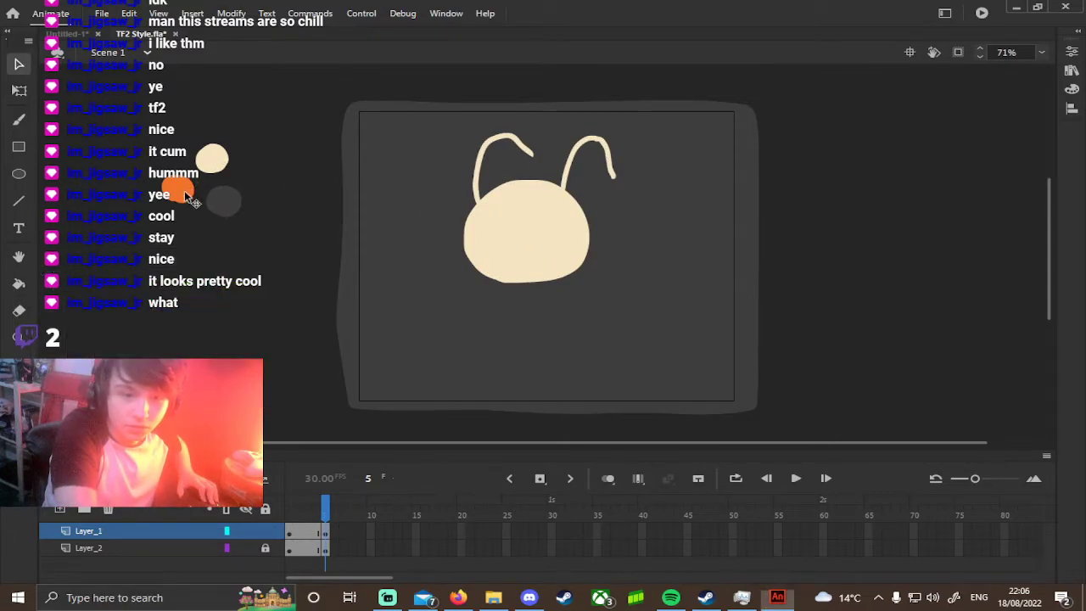
left_click(19, 119)
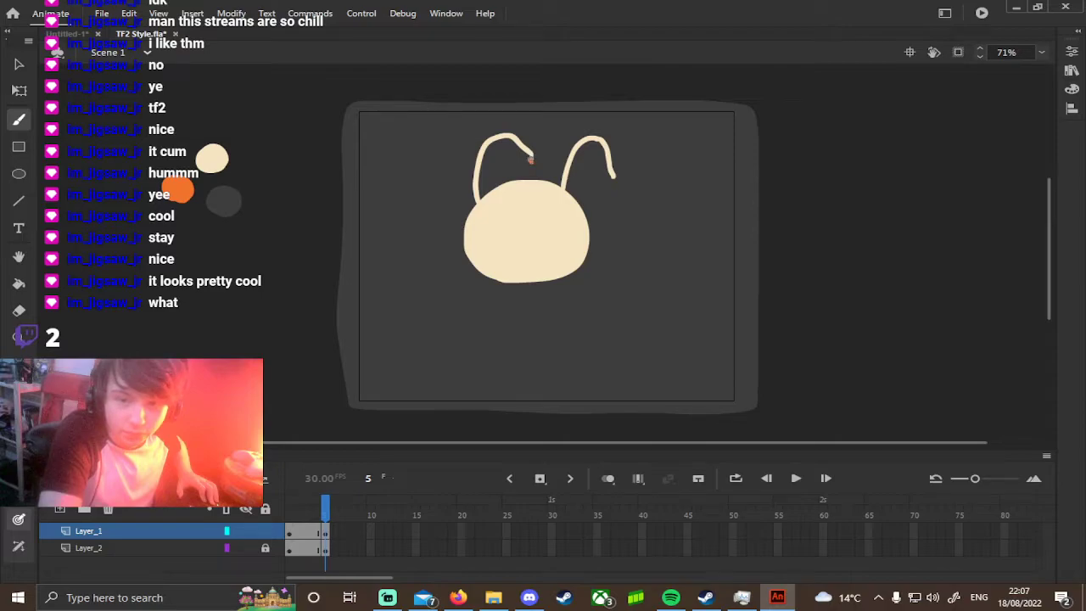
left_click(531, 159)
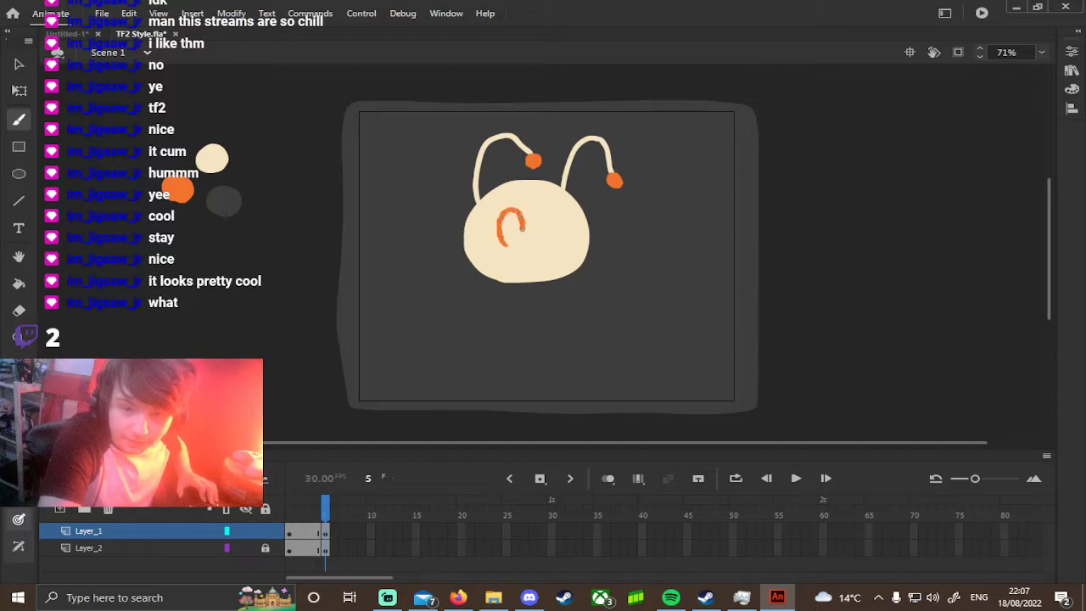
Try orange outlines for the eyes on the cream head, undoing each one.
key("ctrl+z")
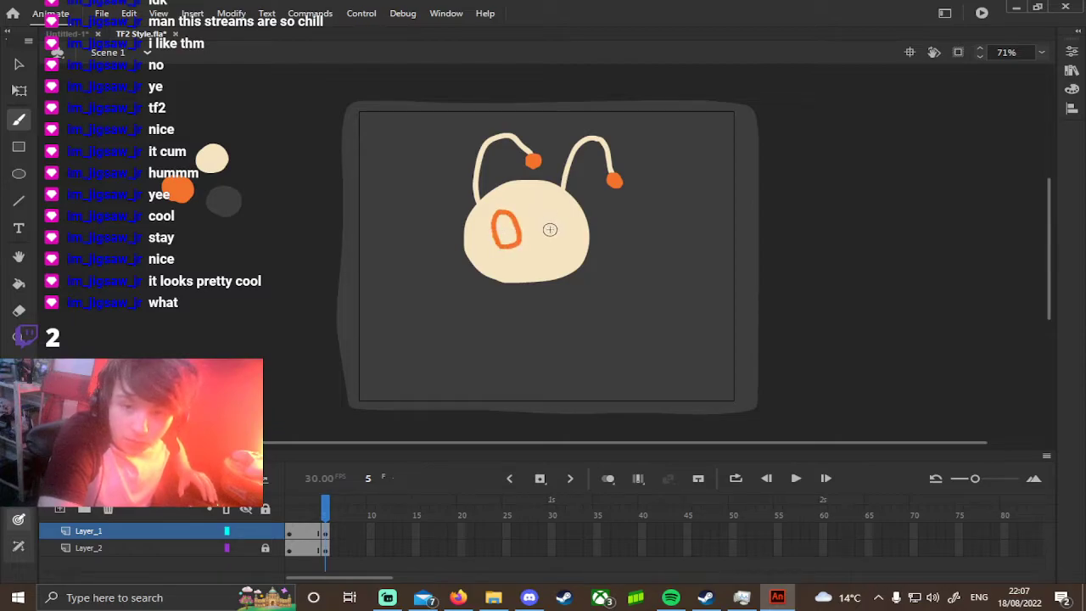
left_click_drag(568, 215, 552, 234)
key("ctrl+z")
key("ctrl+z")
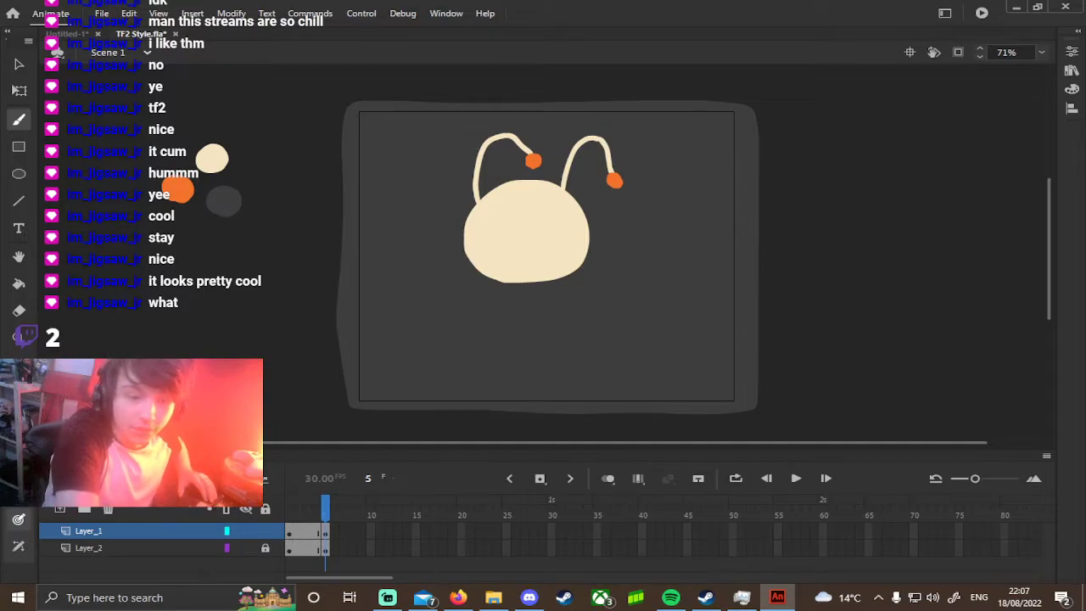
Sample the dark grey swatch and brush thin outlines of a tall oval eye and a flat-topped, half-closed eye on the head.
left_click(18, 406)
left_click(219, 204)
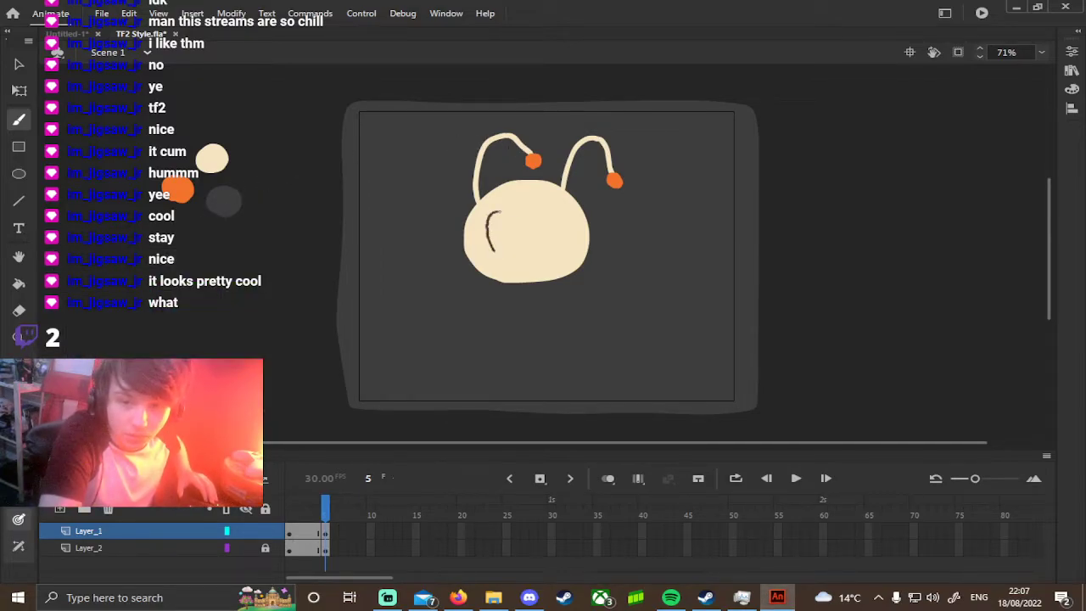
left_click_drag(500, 213, 502, 212)
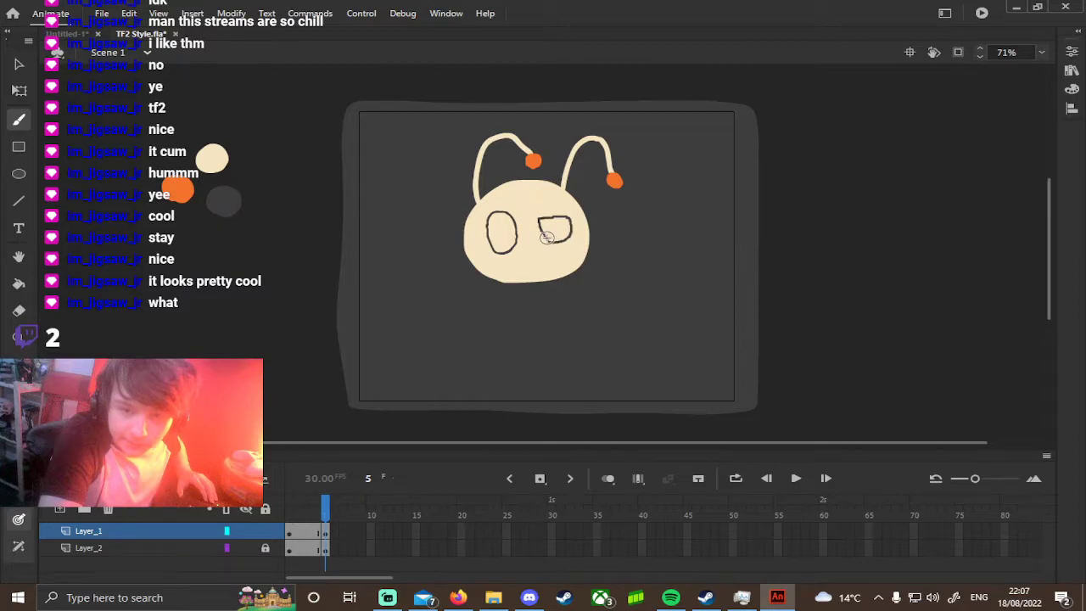
Sample the orange palette swatch and fill the inside of both outlined eyes with it.
left_click(19, 416)
left_click(173, 193)
left_click(18, 284)
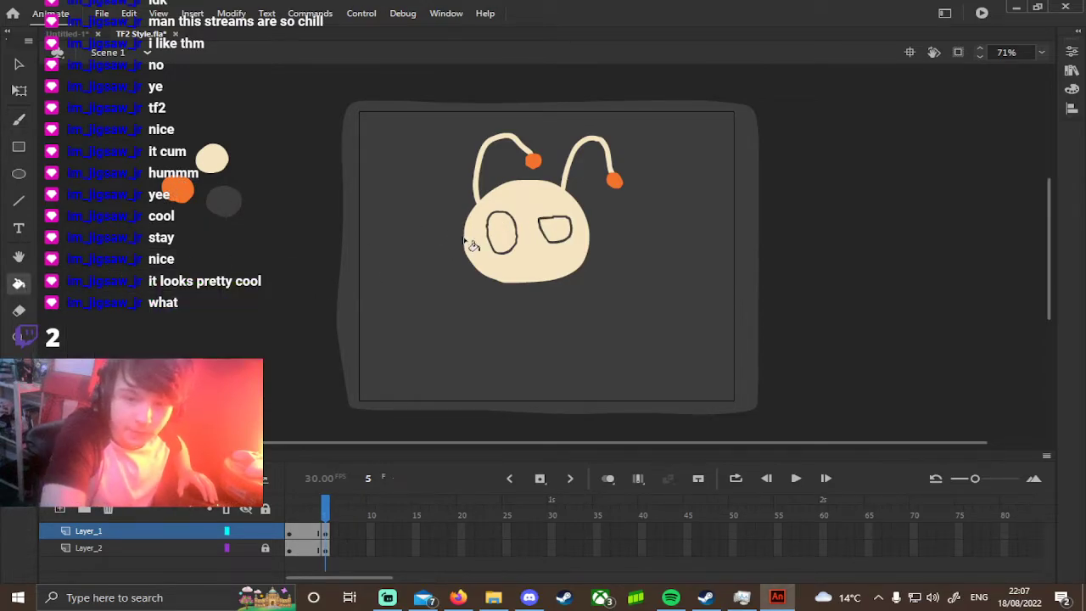
left_click(505, 235)
left_click(570, 236)
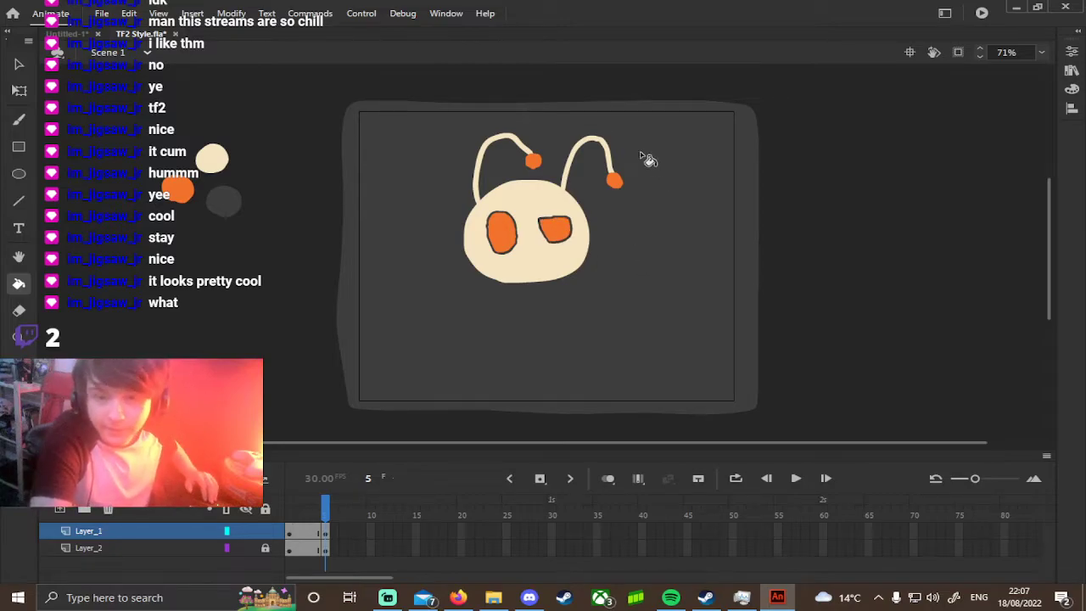
Try recolouring the dark outlines of both eyes with the orange fill, undoing both changes.
left_click(516, 238)
left_click(572, 234)
key("ctrl+z")
key("ctrl+z")
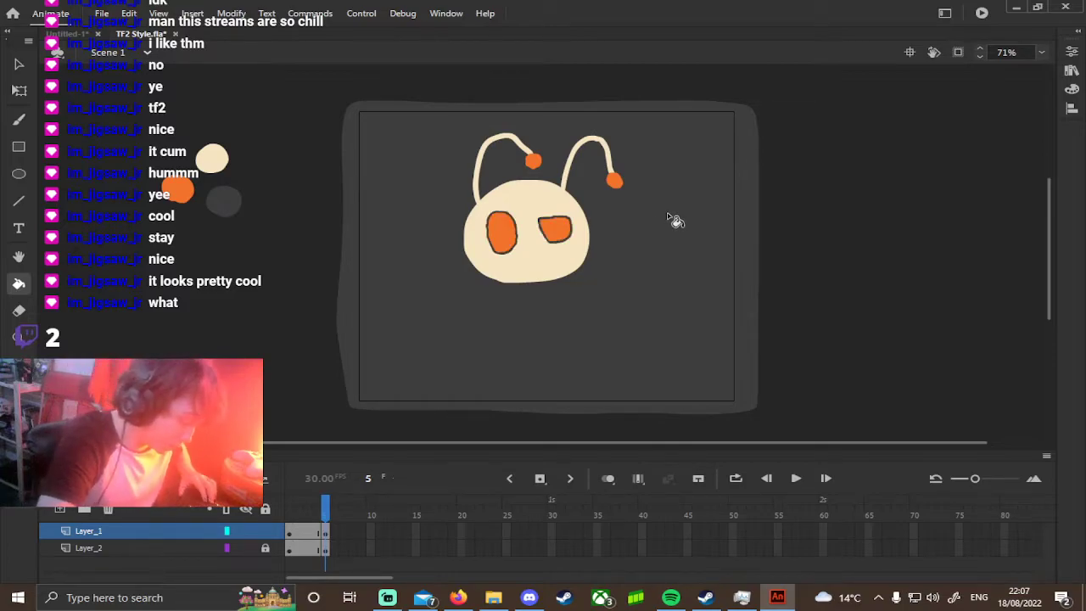
Brush a short, thin orange cheek line at the head's right edge below the half-closed eye, redoing the first stroke.
left_click(20, 120)
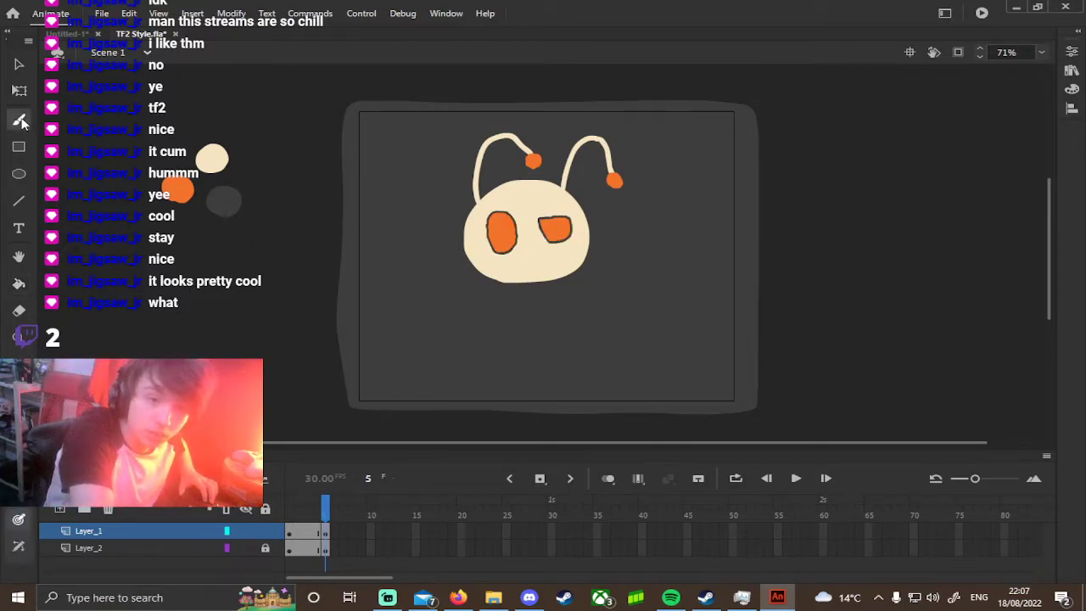
left_click_drag(582, 247, 593, 246)
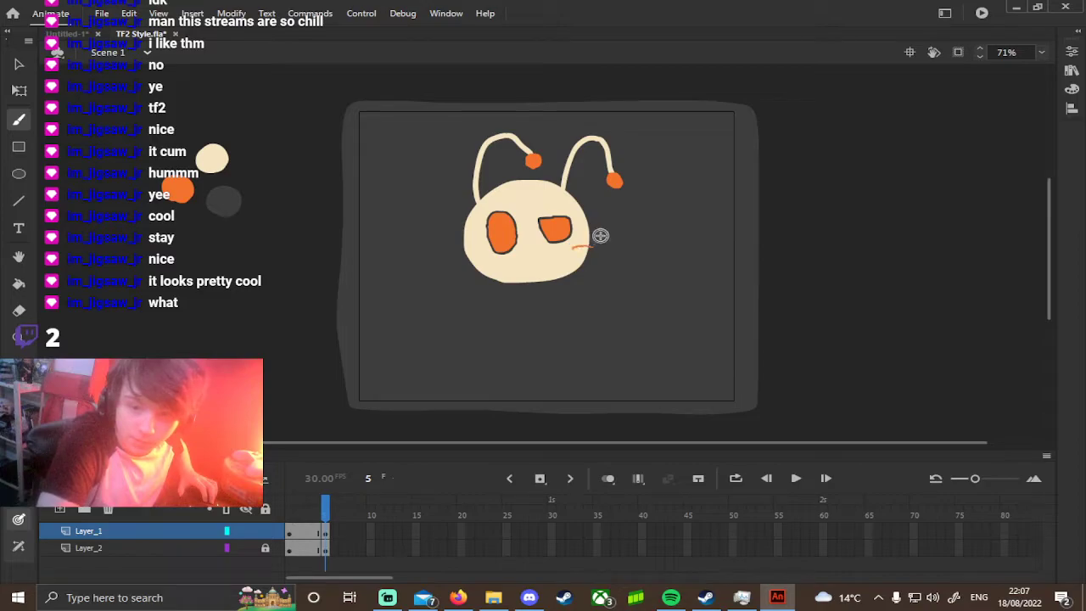
key("ctrl+z")
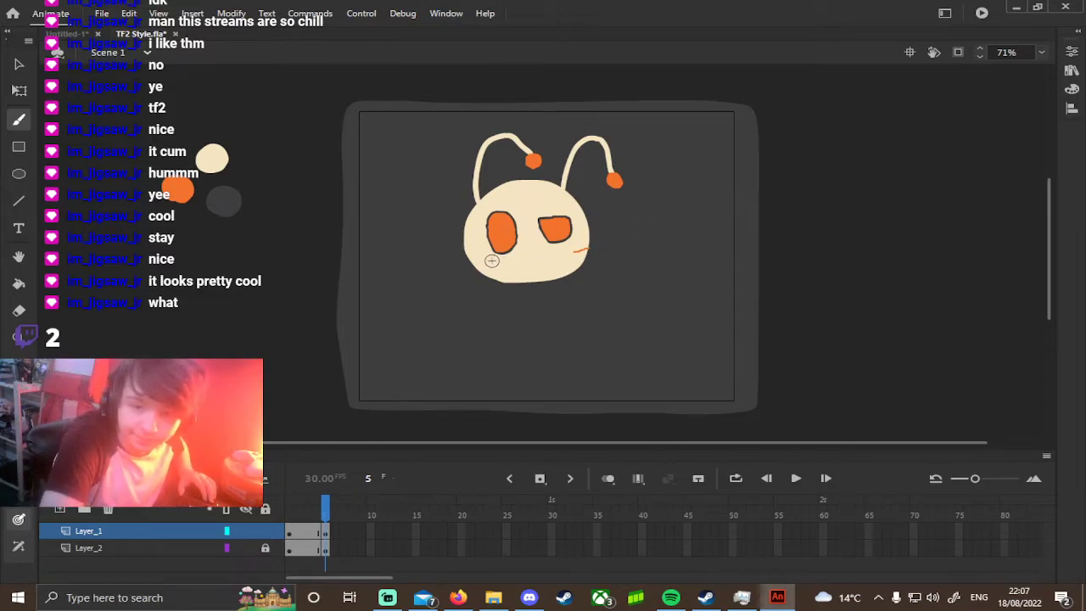
Brush a small wavy dark grey mouth beneath the oval eye, undoing the orange and rougher dark attempts.
key("ctrl+z")
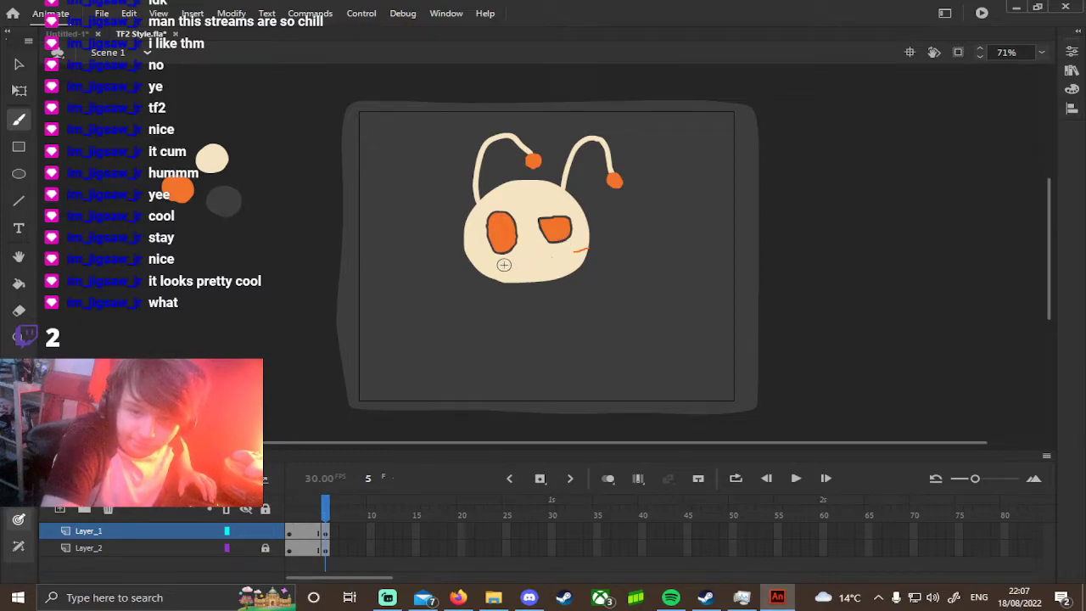
key("ctrl+z")
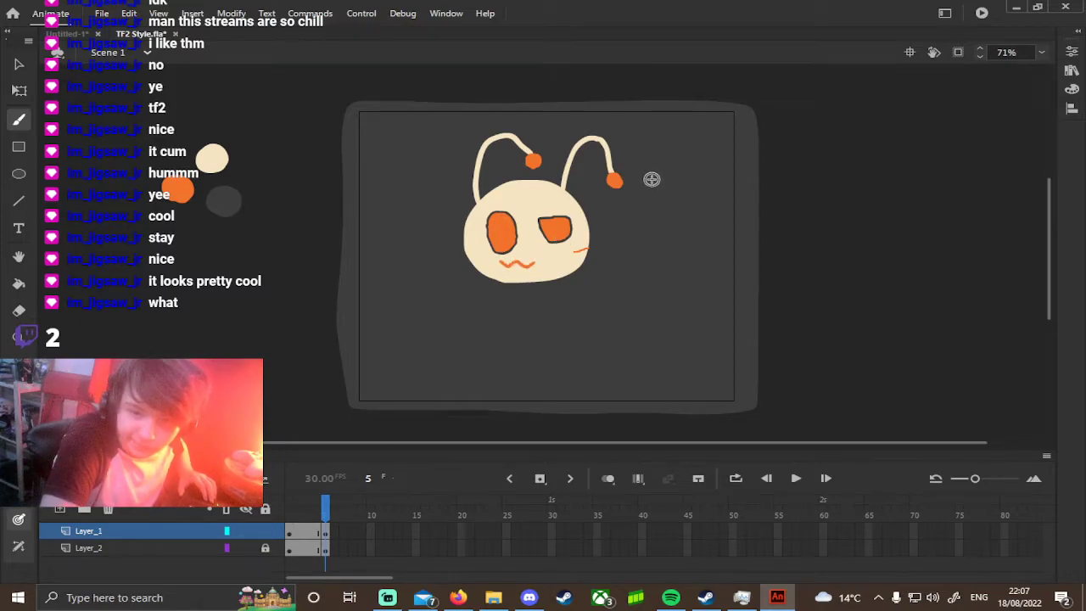
left_click(18, 421)
left_click(225, 198)
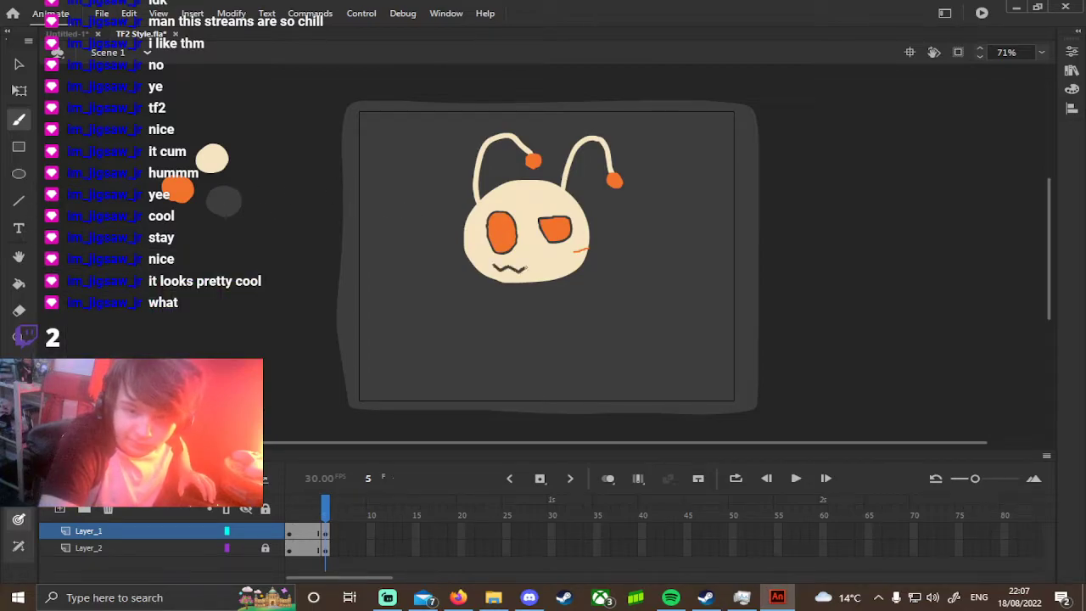
key("ctrl+z")
key("ctrl+z")
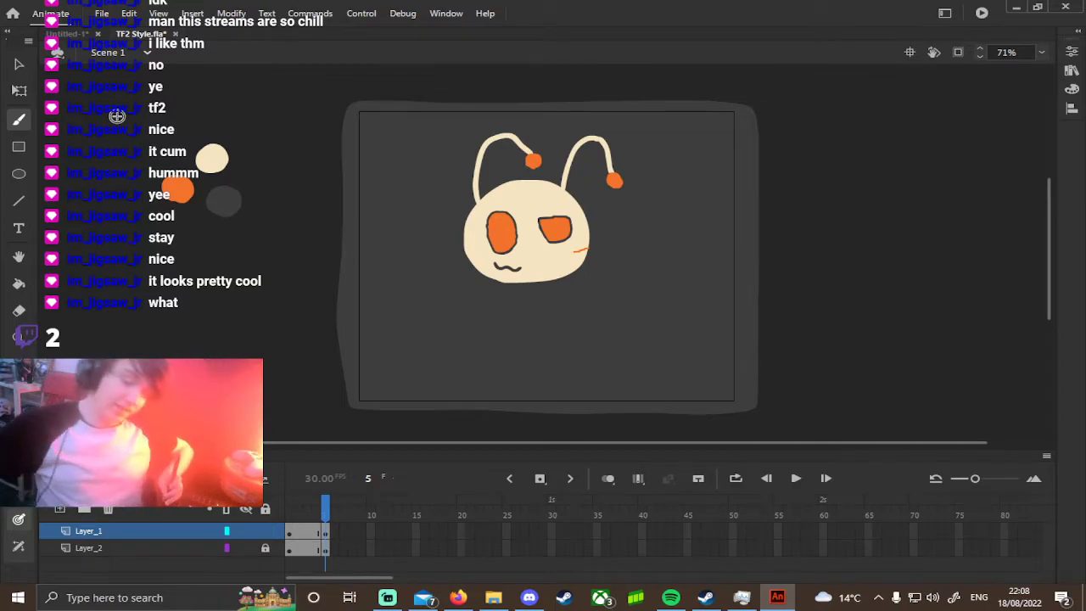
Save the TF2 Style.fla document.
left_click(100, 13)
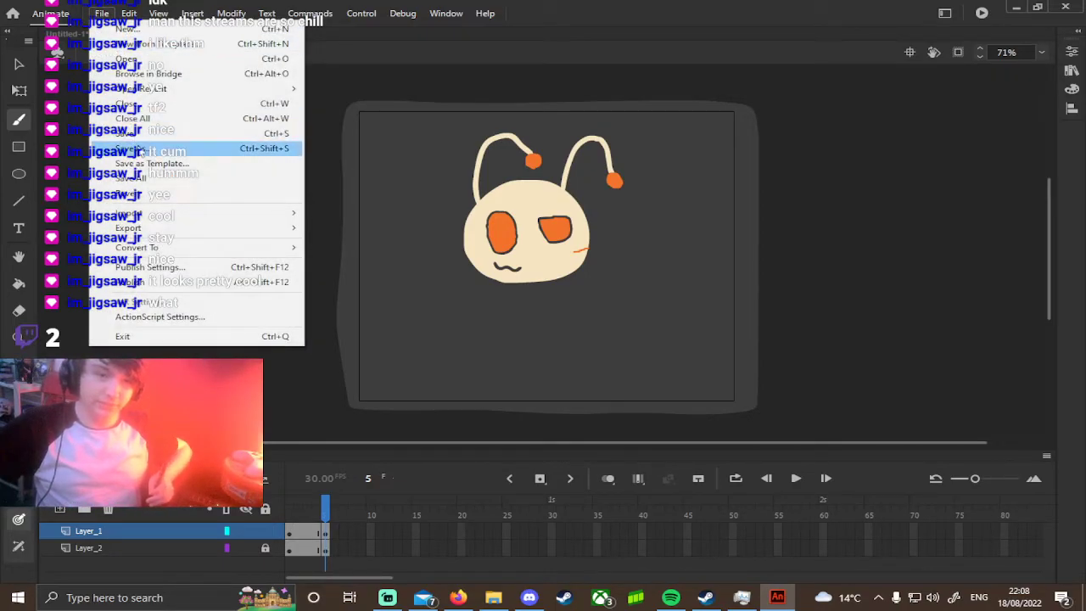
left_click(133, 134)
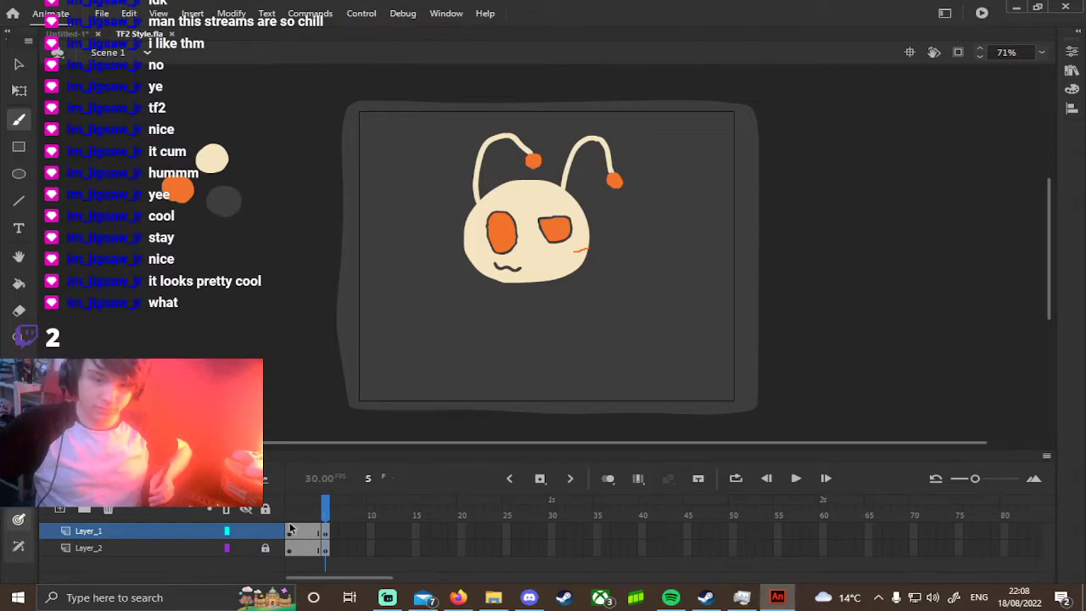
Go to frame 1 of Layer_1 and deselect its artwork to view the finished character in the orange cap.
left_click(291, 531)
key("v")
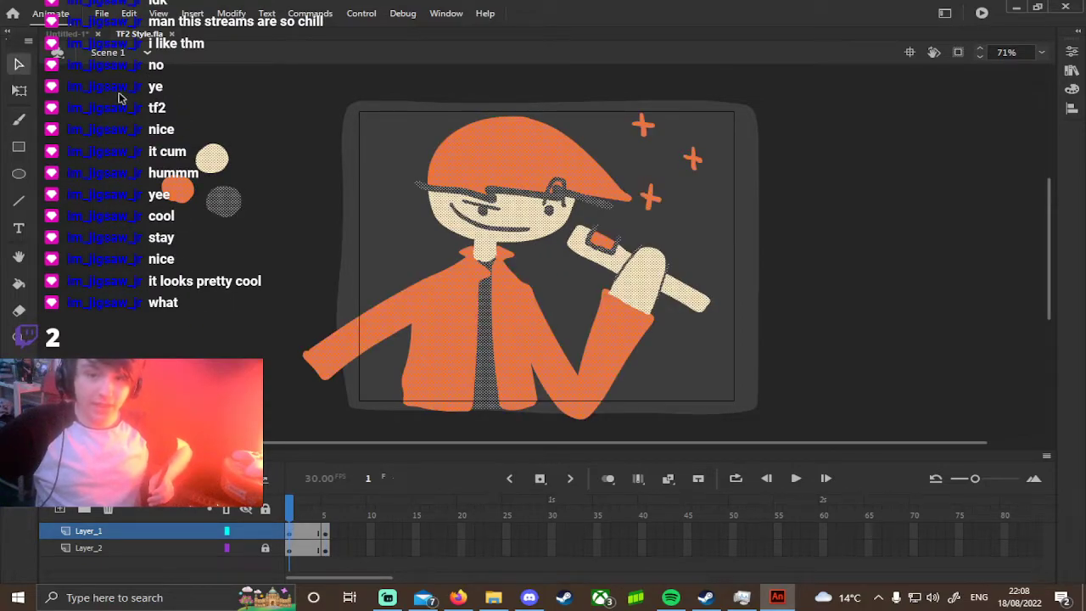
left_click(119, 97)
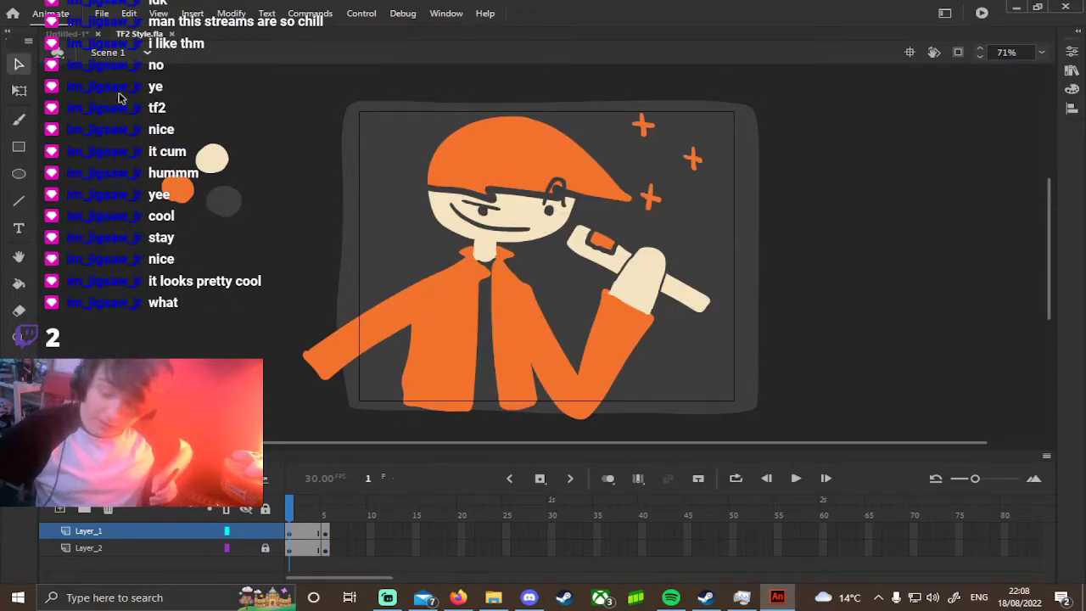